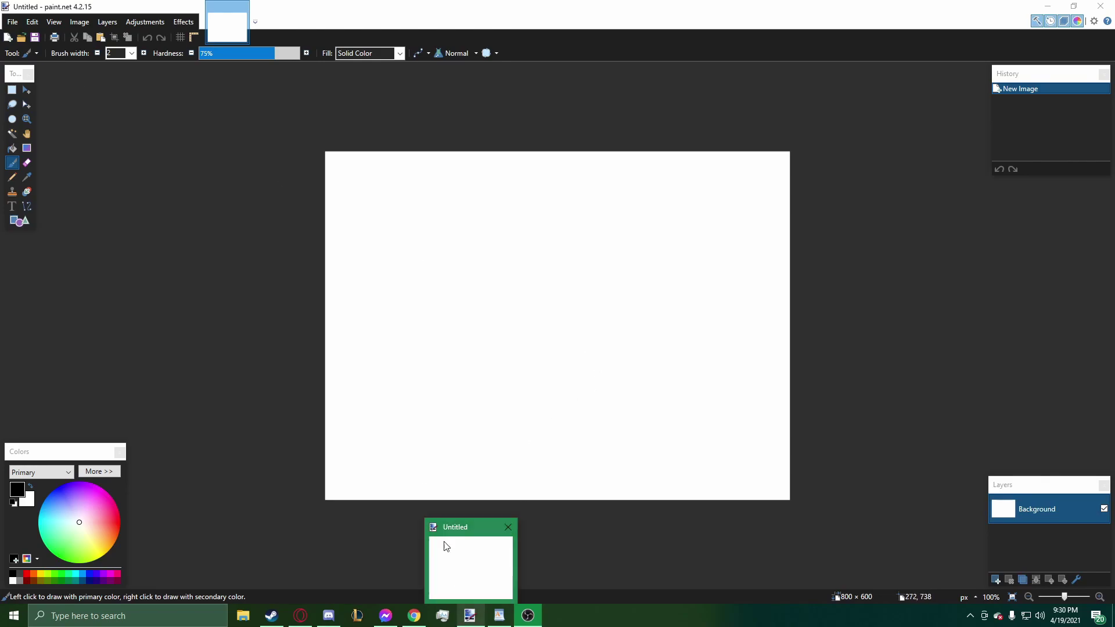
Create a blank 2000 × 3000 pixel image, zoom in, and bring Opera to the front.
left_click(9, 38)
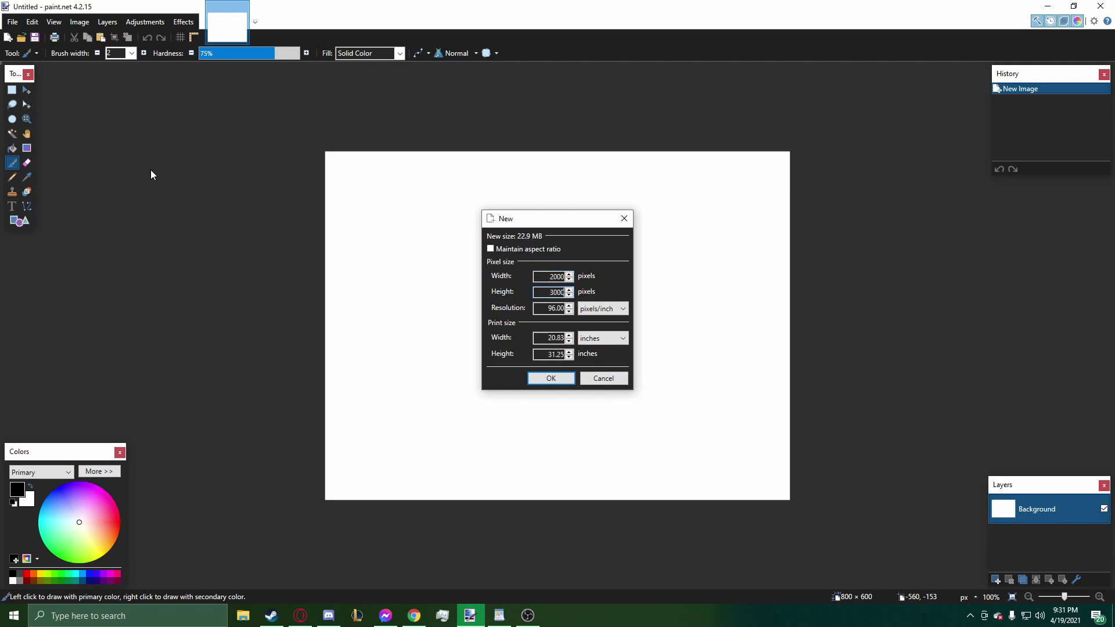
key("Return")
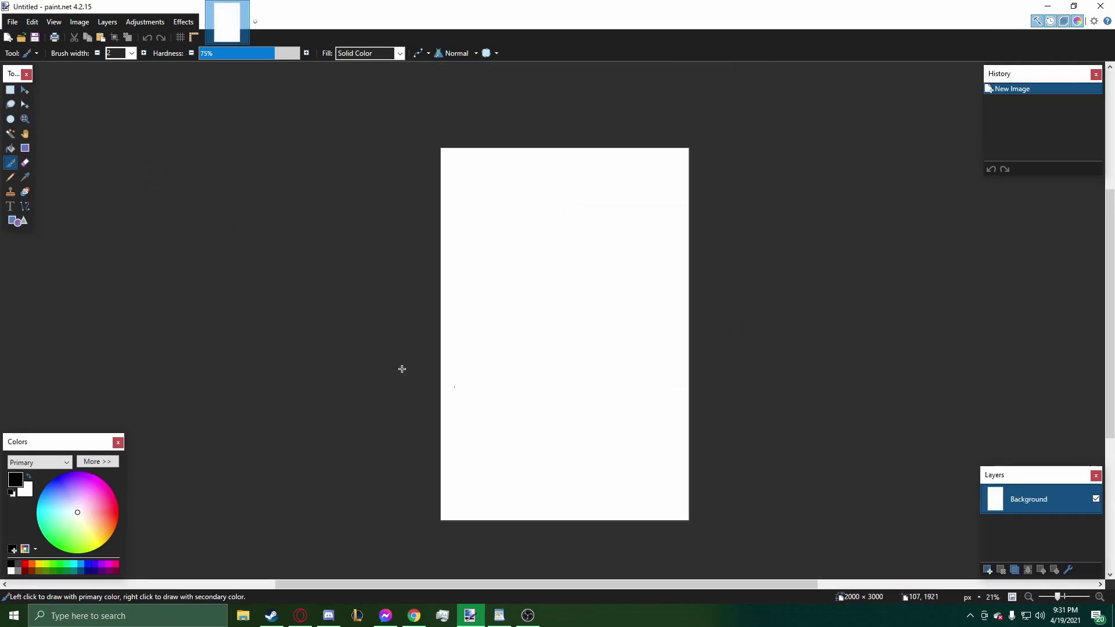
scroll(599, 349, "up", 3)
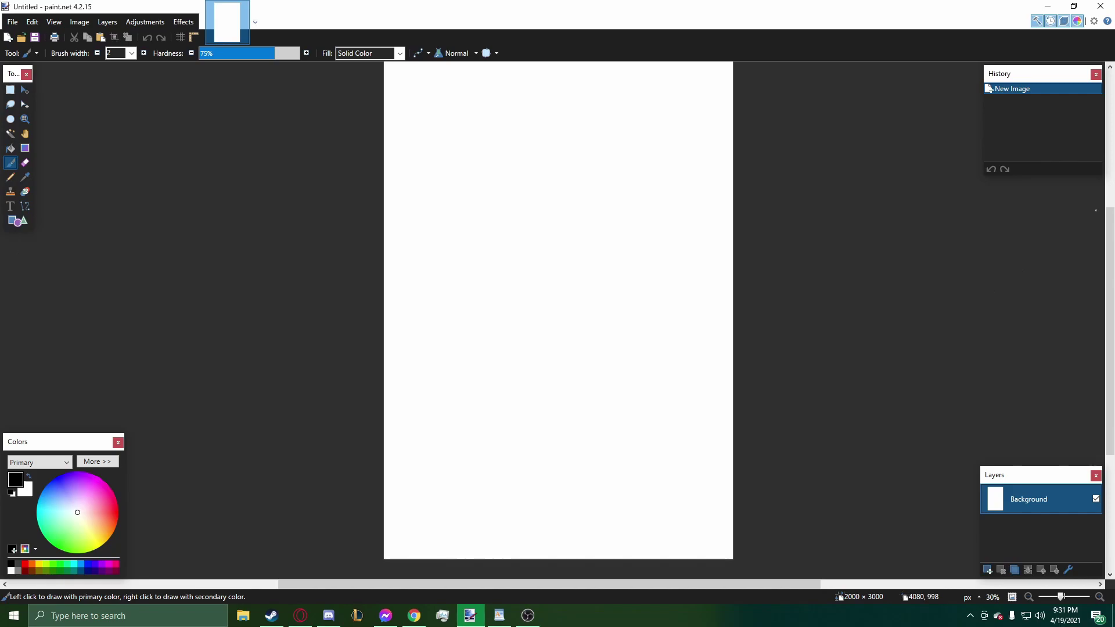
key("alt+Tab")
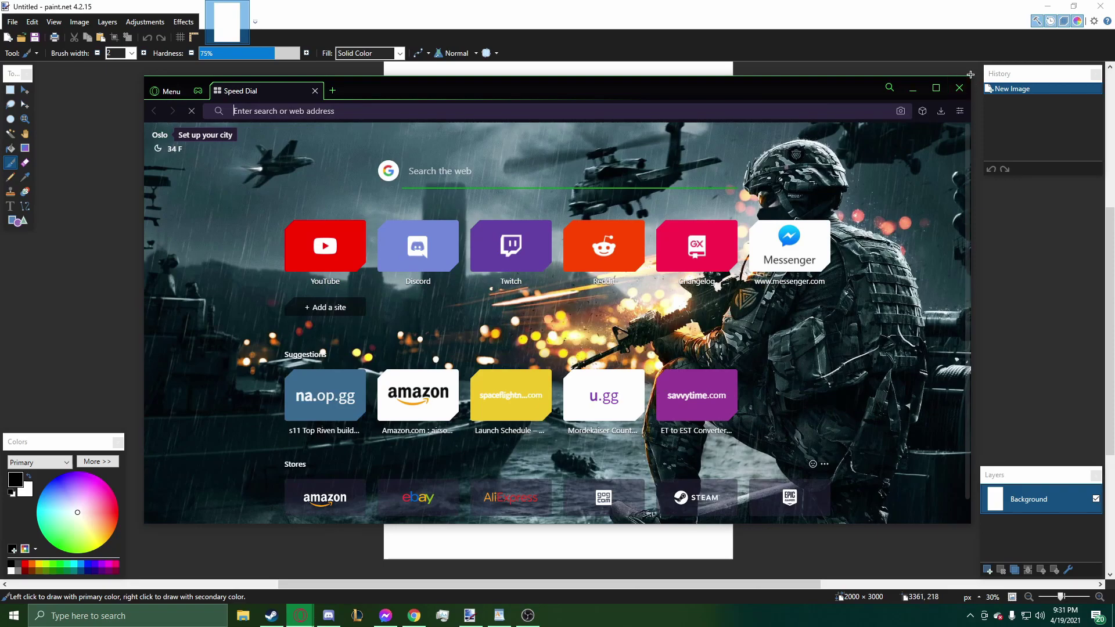
Shrink Opera beside the canvas and open Google Images through a 'google images' search.
mouse_move(639, 87)
left_mouse_down()
mouse_move(949, 68)
mouse_move(949, 56)
left_mouse_up()
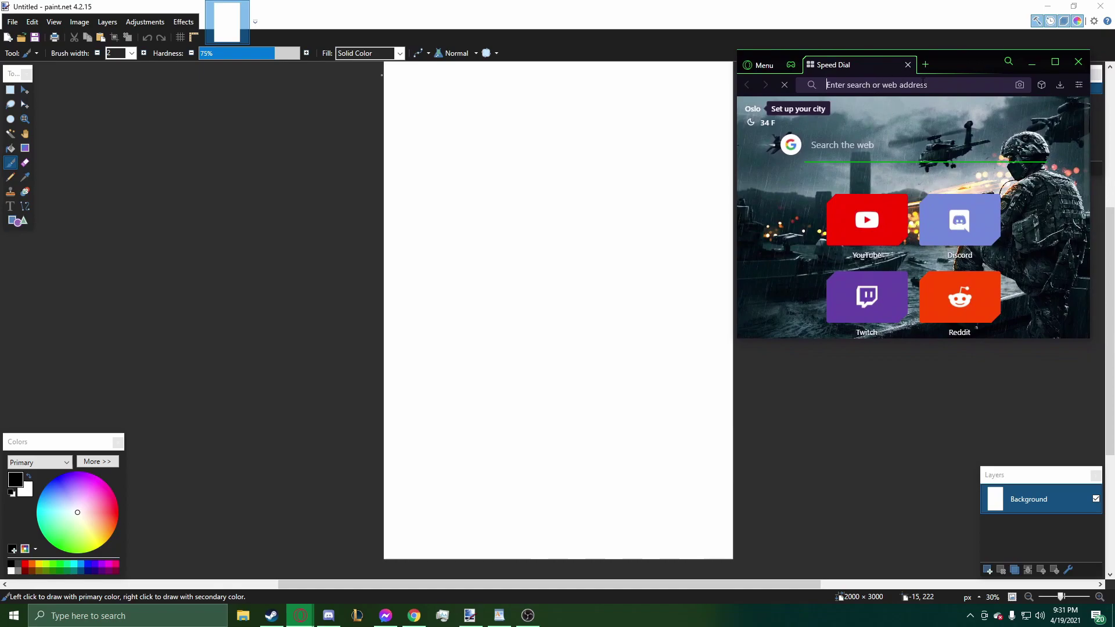
type("google images")
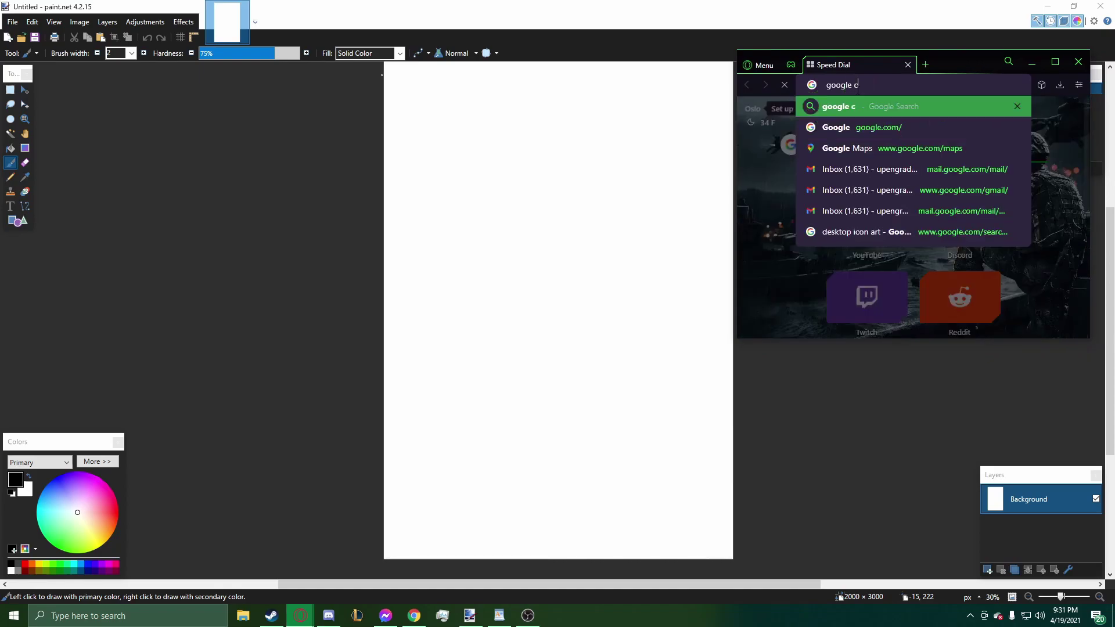
key("Return")
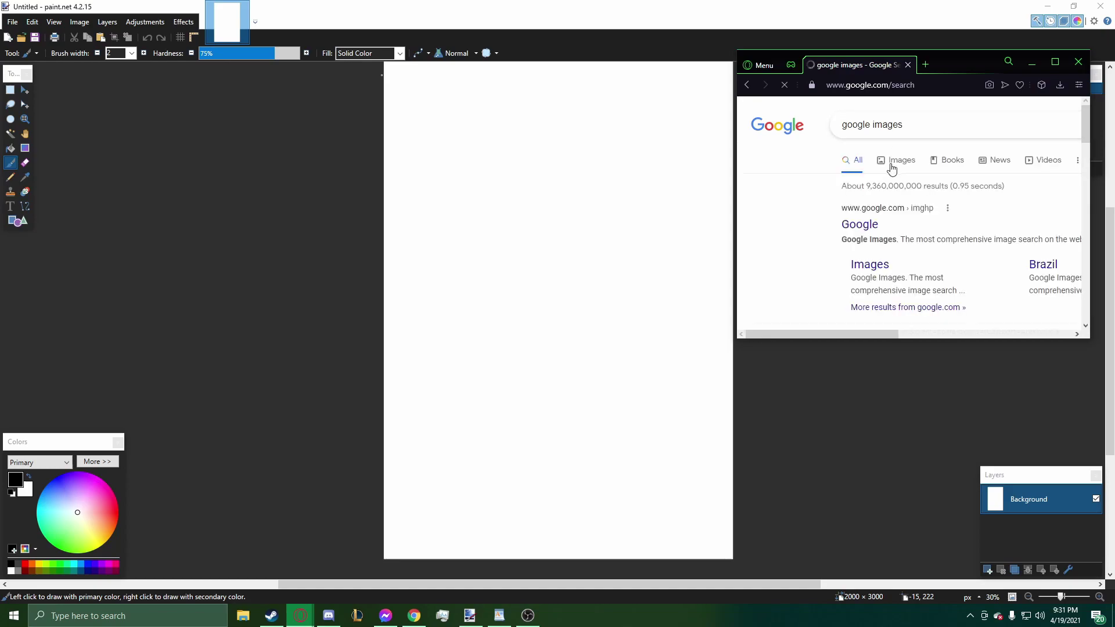
left_click(862, 230)
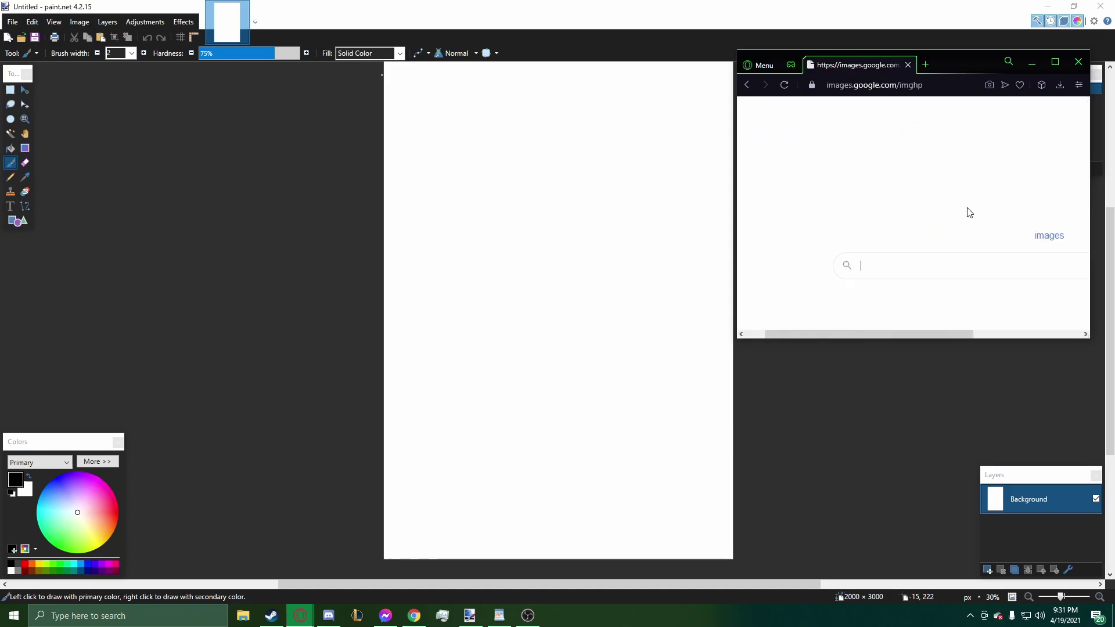
left_click(917, 268)
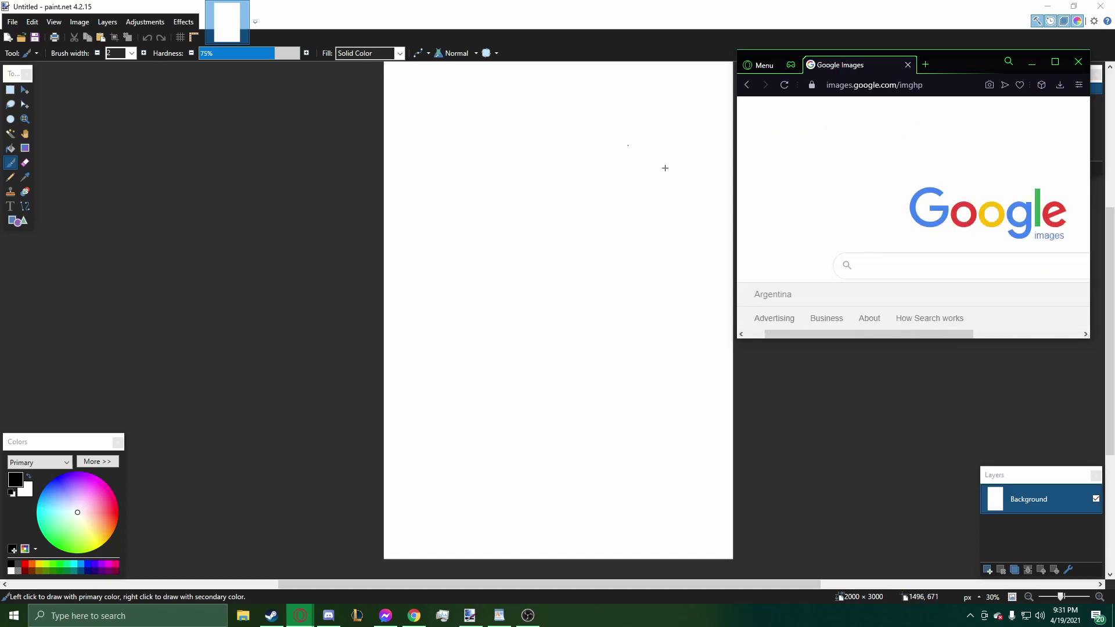
left_click(10, 91)
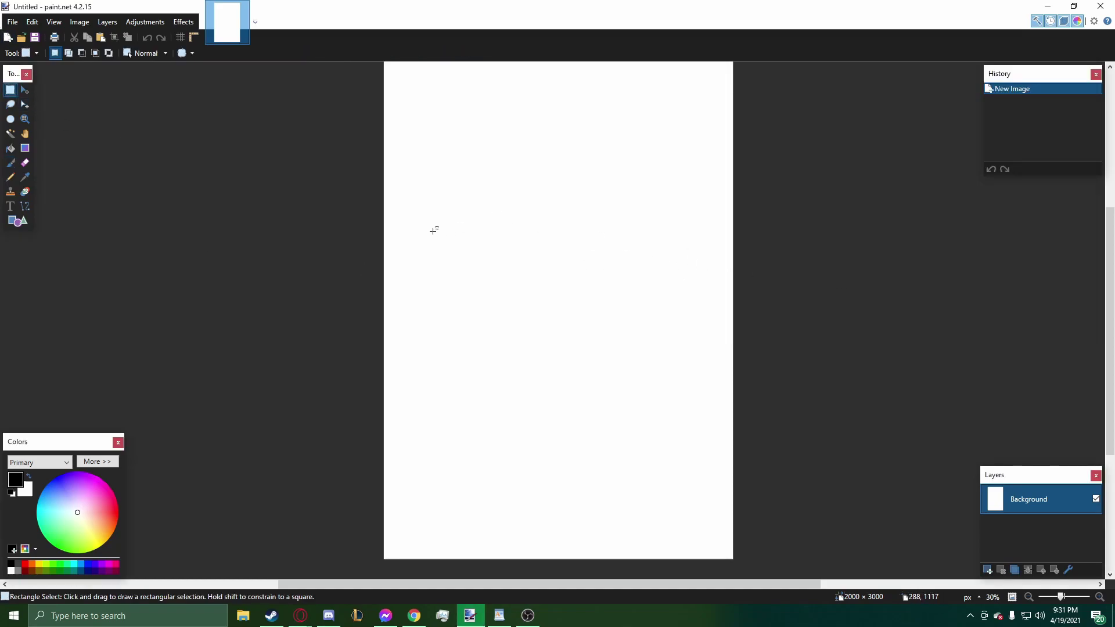
key("alt+Tab")
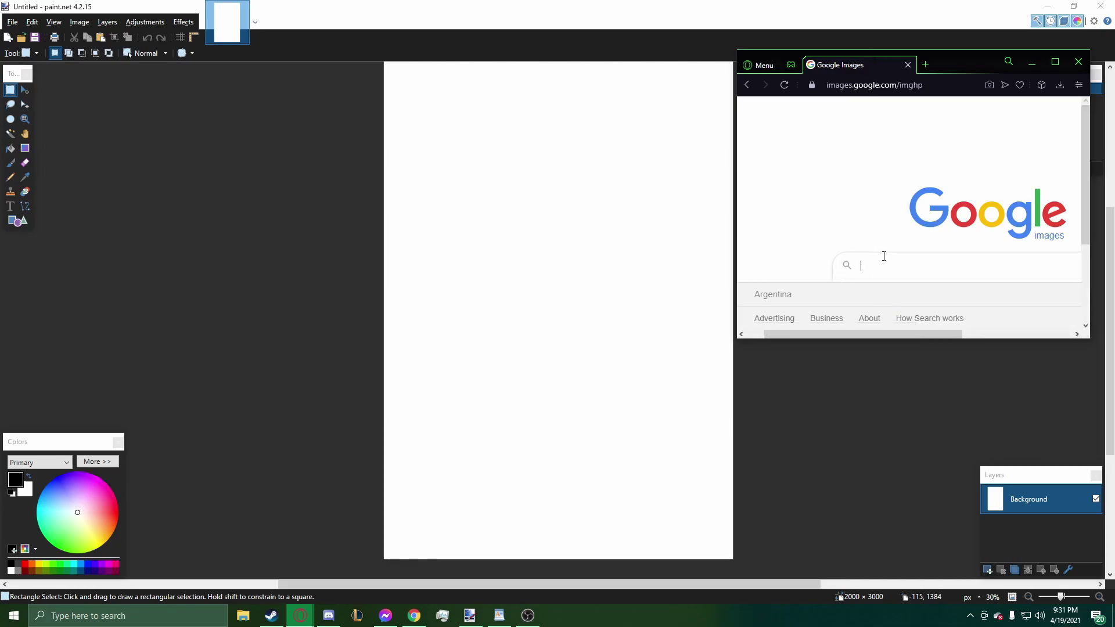
Search Google Images for 'forest', copy the first photo, and try pasting it into paint.net.
type("forest")
key("Return")
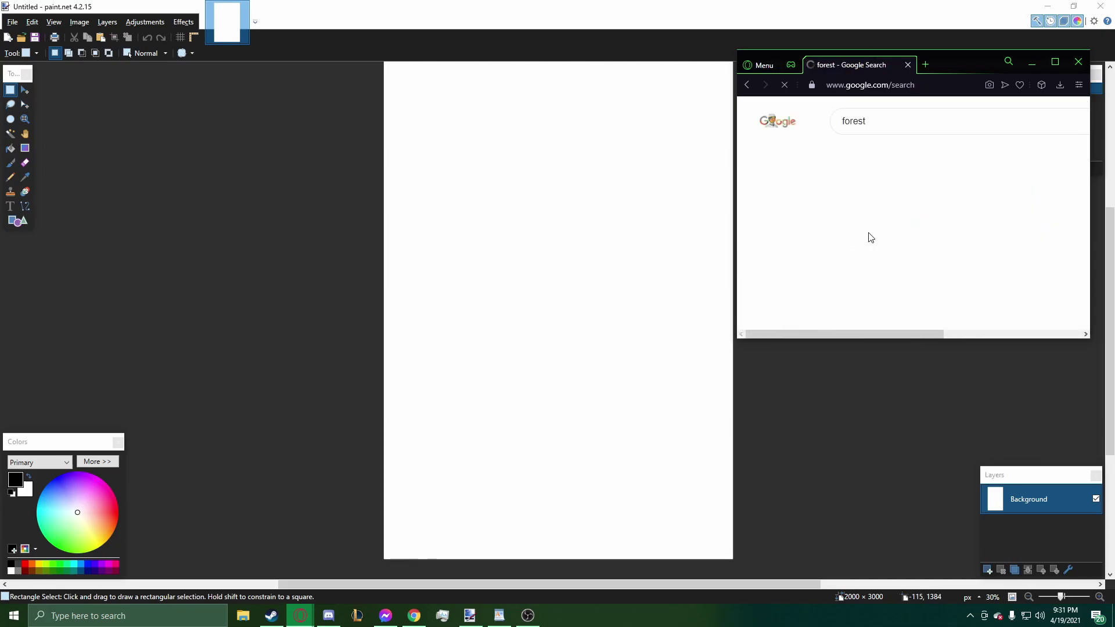
scroll(852, 198, "down", 1)
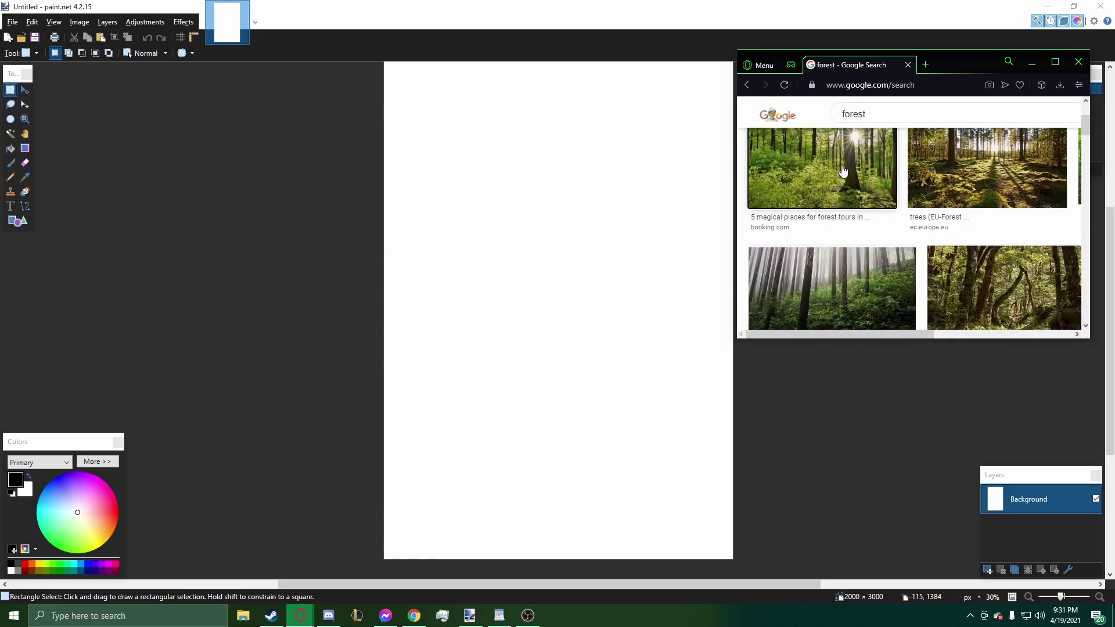
left_click(830, 182)
right_click(1017, 223)
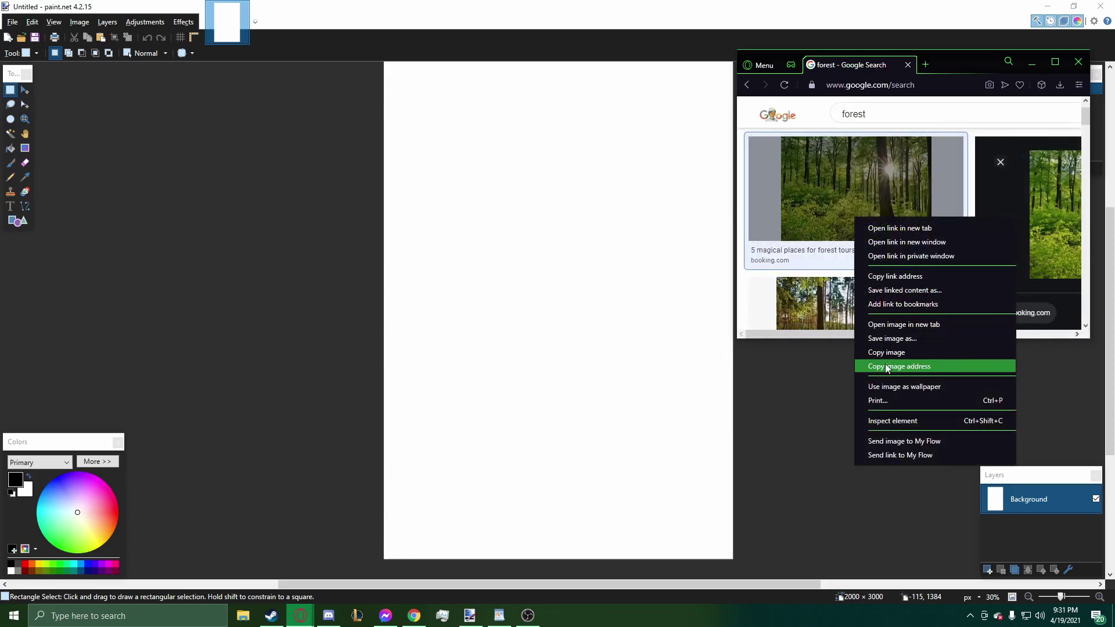
left_click(987, 352)
key("alt+Tab")
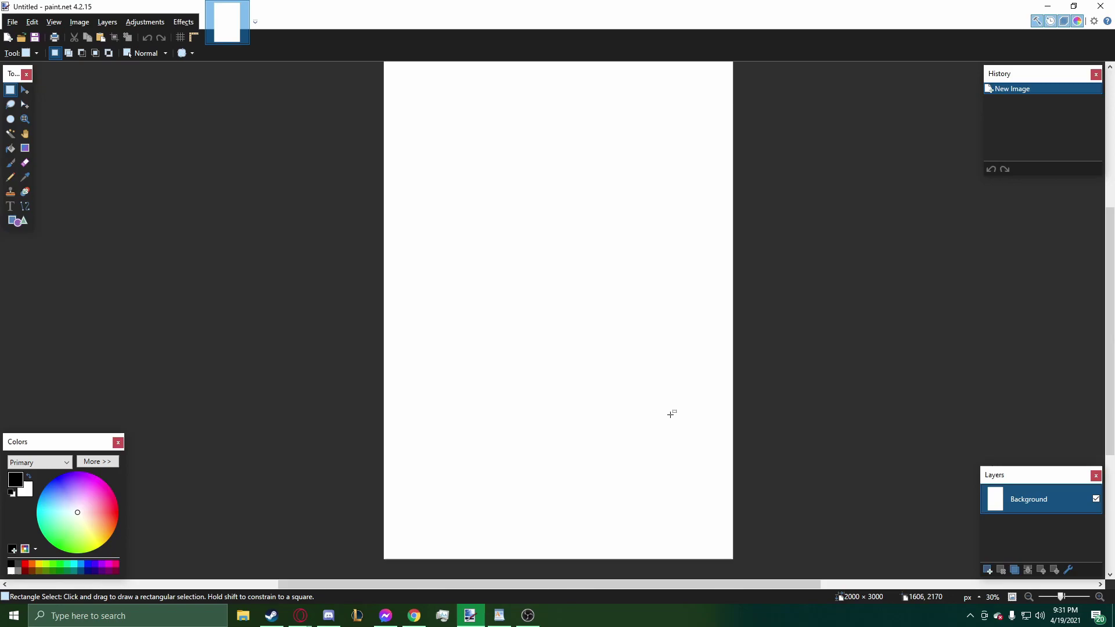
scroll(635, 275, "up", 1)
key("ctrl+v")
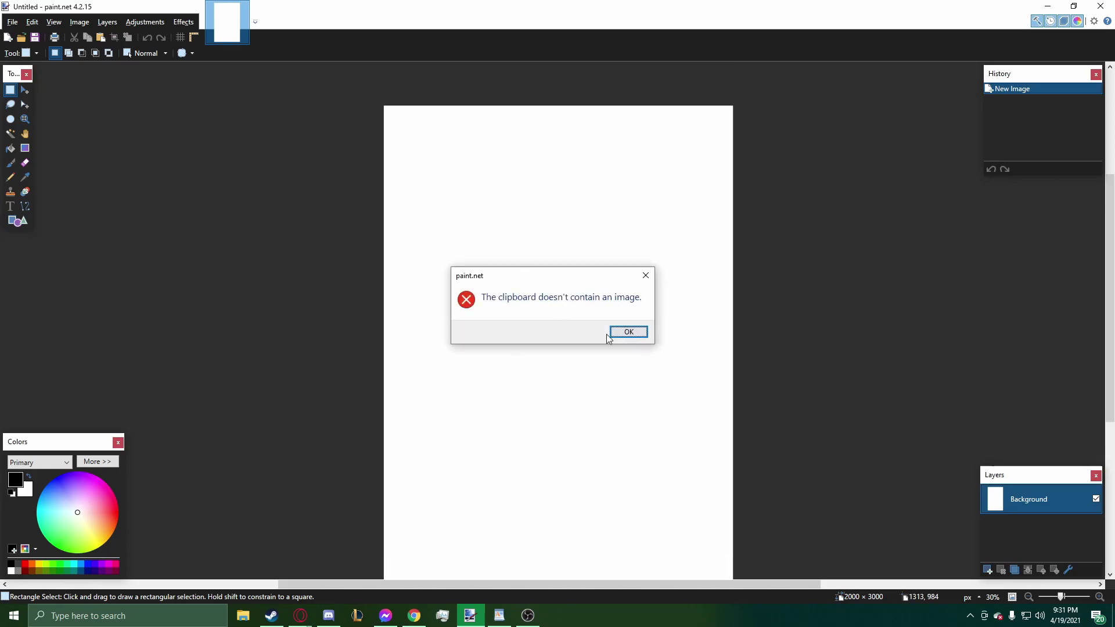
Paste the forest photo top-left and shrink it to about 985 × 587 pixels.
left_click(610, 336)
key("ctrl+v")
scroll(556, 207, "up", 2)
scroll(546, 154, "down", 4)
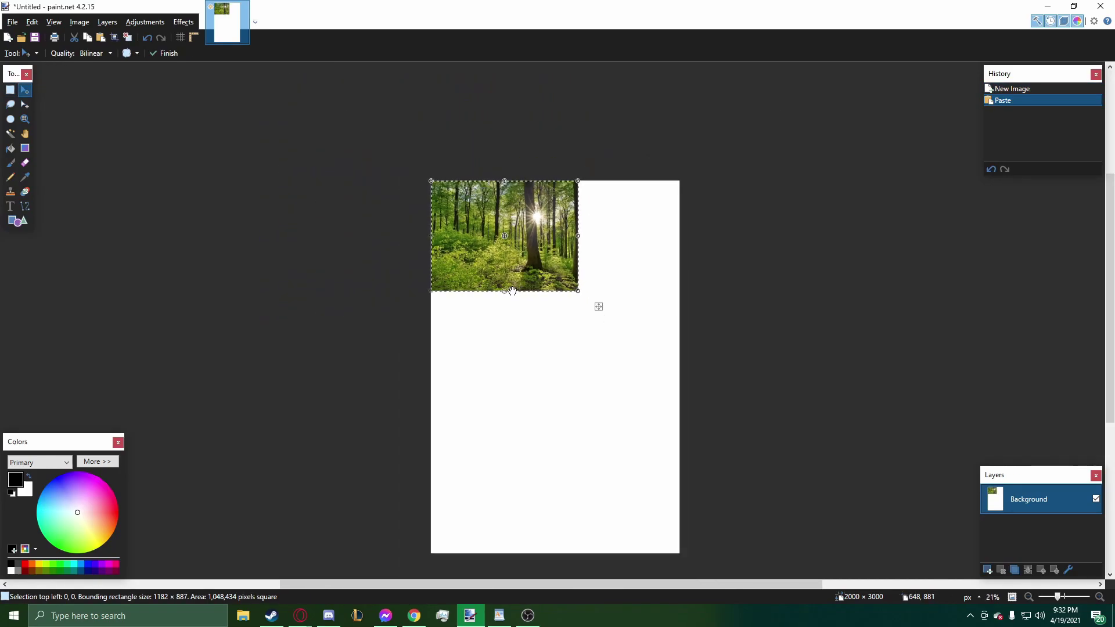
left_click_drag(505, 291, 502, 266)
left_click_drag(578, 267, 553, 254)
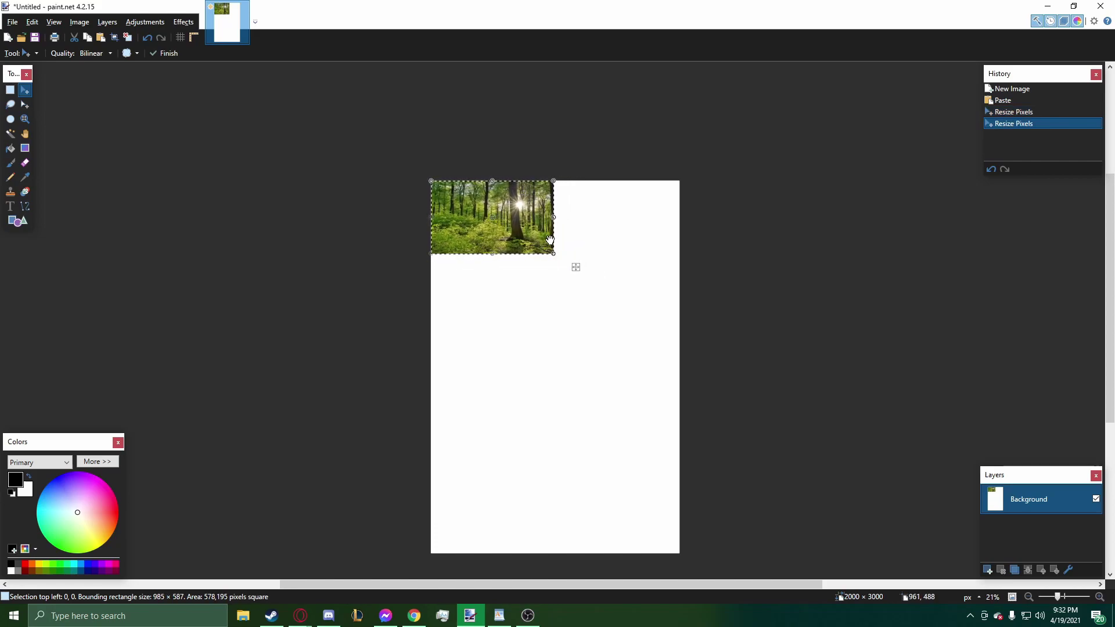
scroll(471, 198, "up", 1)
Finish placing the photo, deselect it, and scroll around to review the canvas.
key("s")
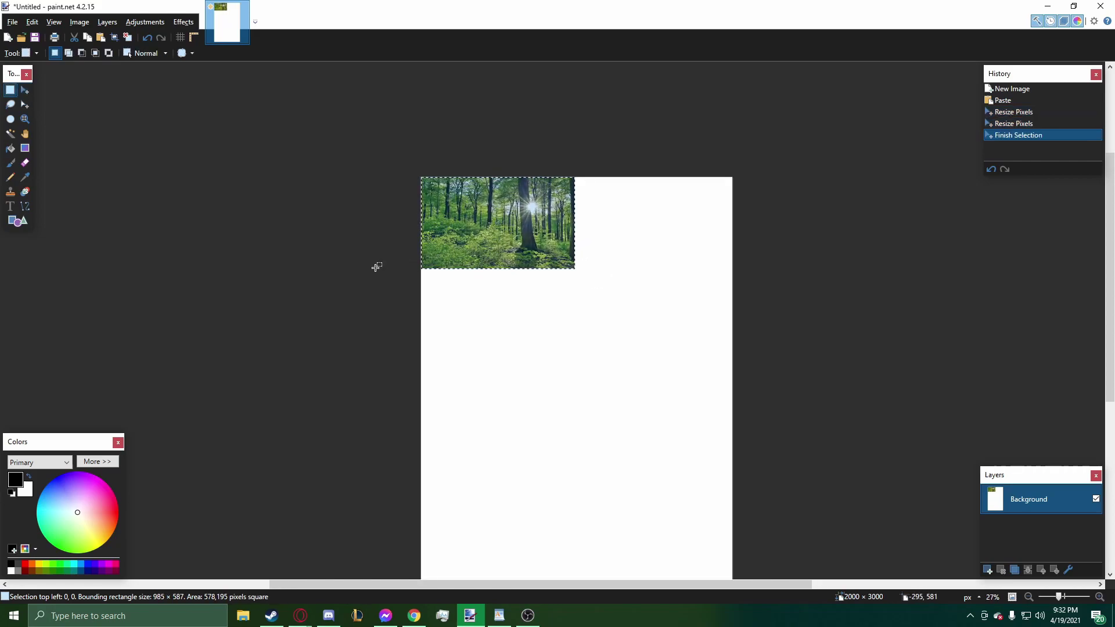
key("ctrl+d")
scroll(419, 264, "down", 2)
scroll(430, 268, "up", 1)
scroll(439, 275, "down", 2)
scroll(428, 306, "up", 3)
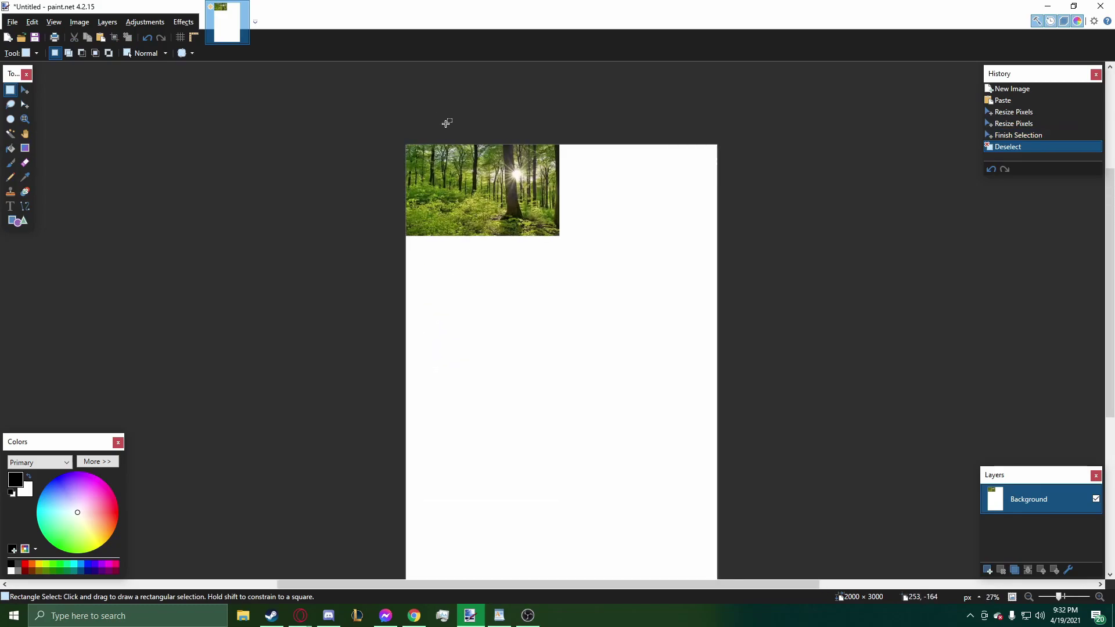
scroll(470, 153, "up", 5)
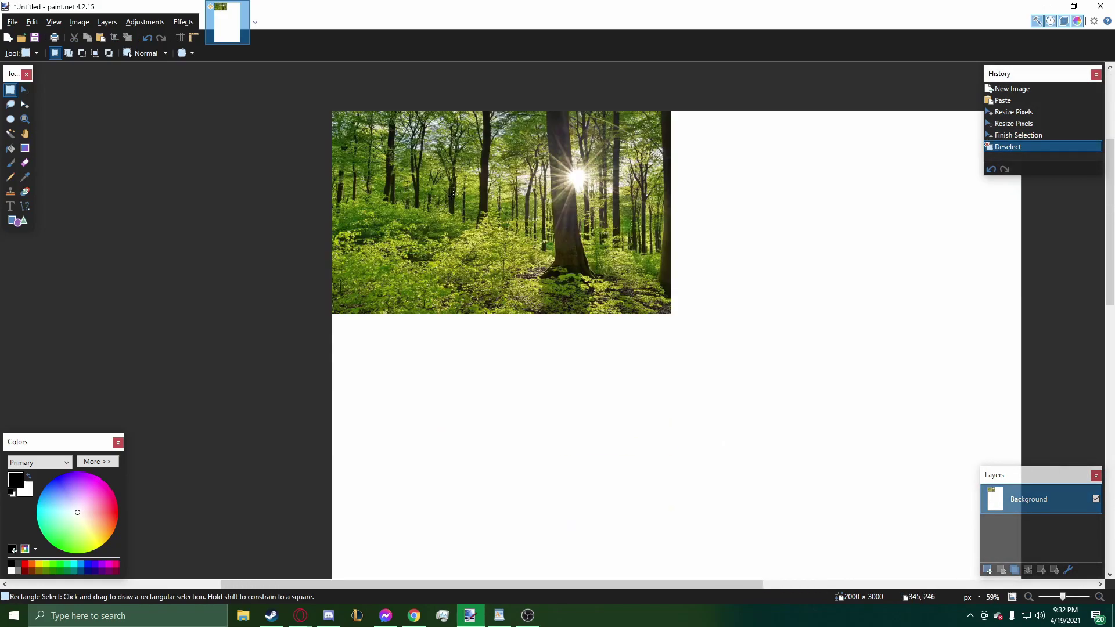
scroll(450, 203, "up", 1)
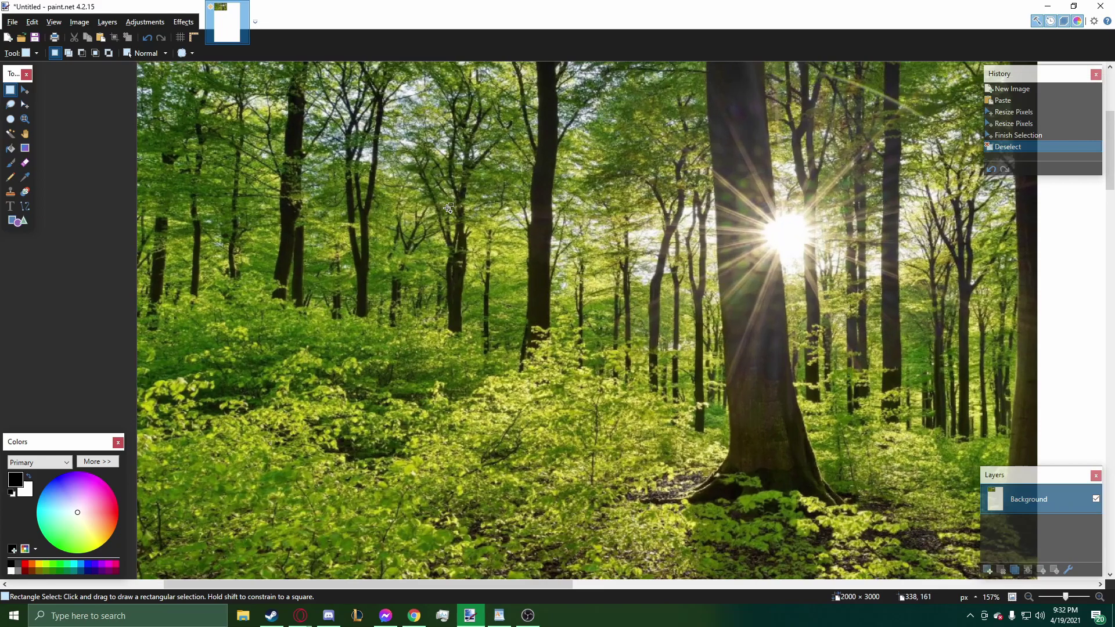
scroll(852, 365, "up", 1)
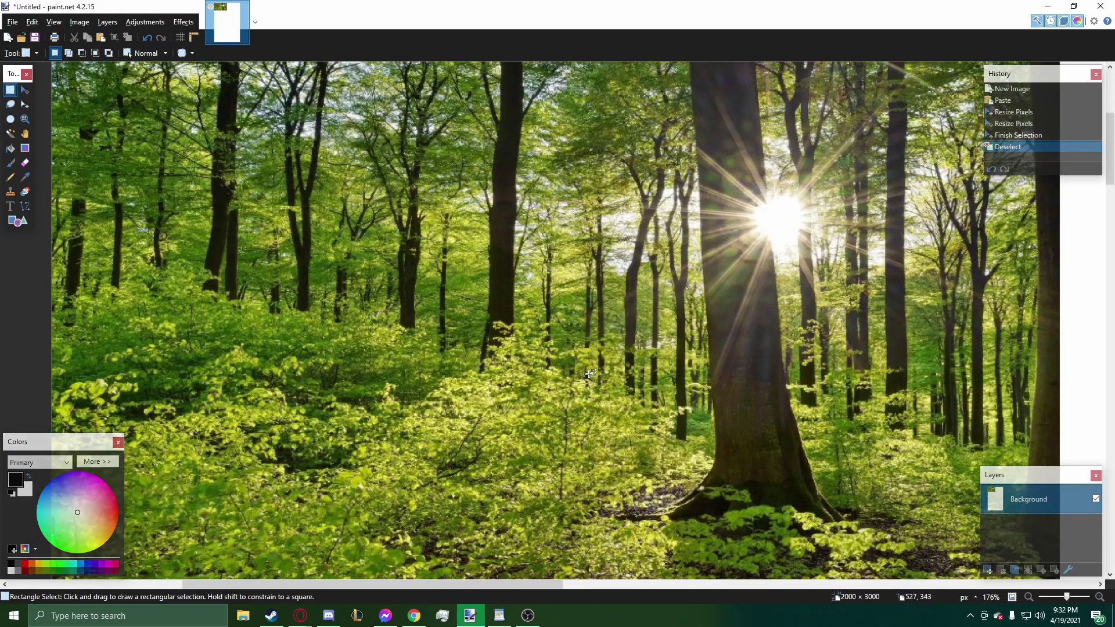
scroll(524, 275, "down", 3)
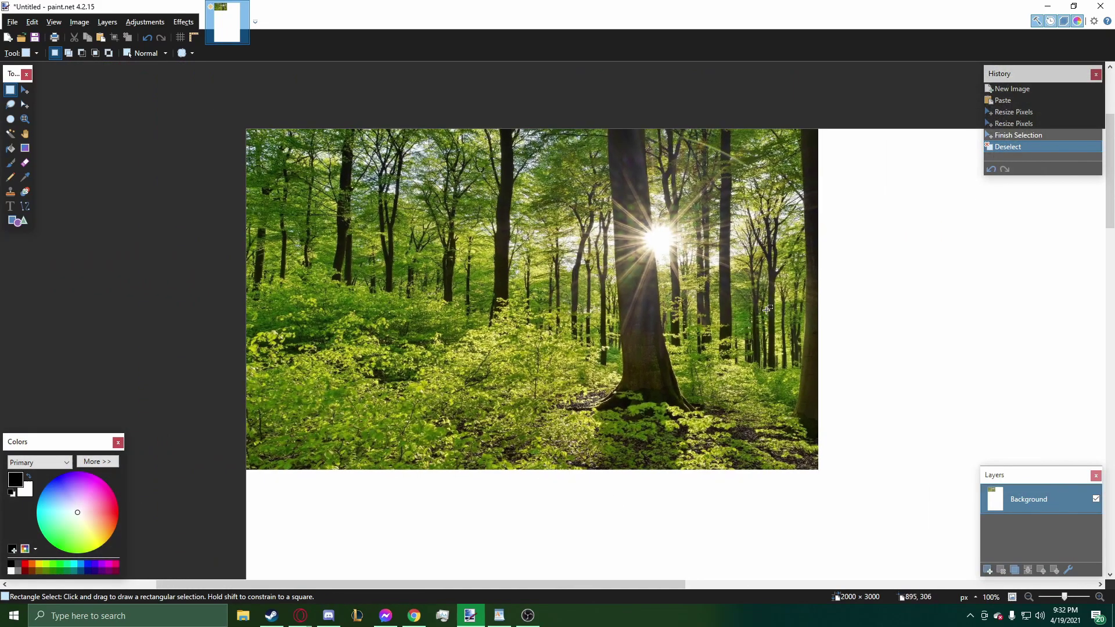
scroll(407, 285, "down", 5)
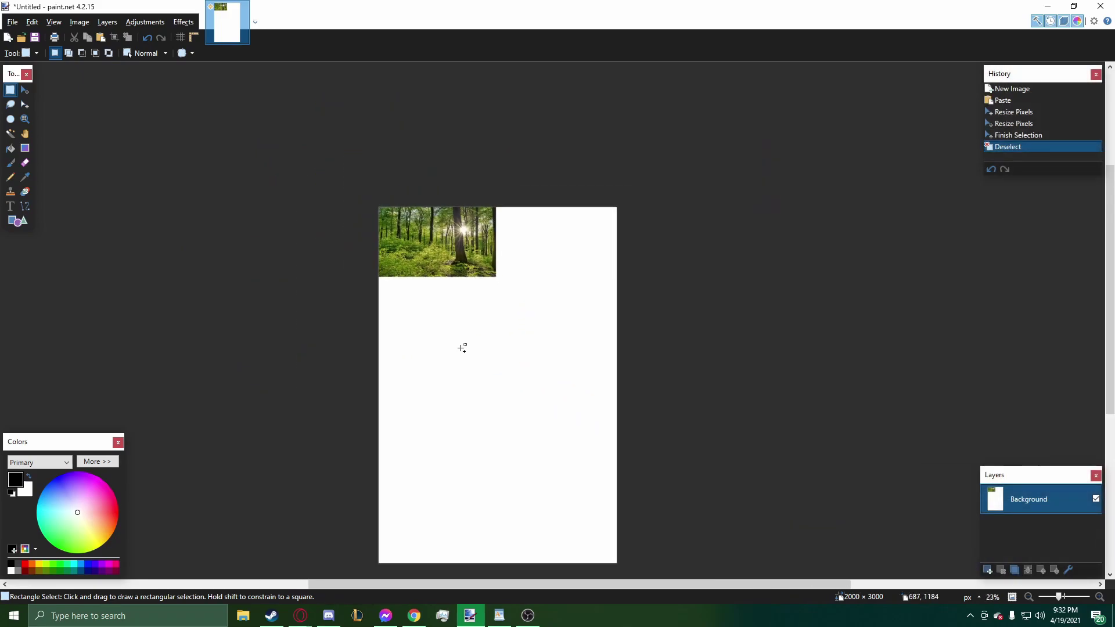
scroll(461, 351, "up", 6)
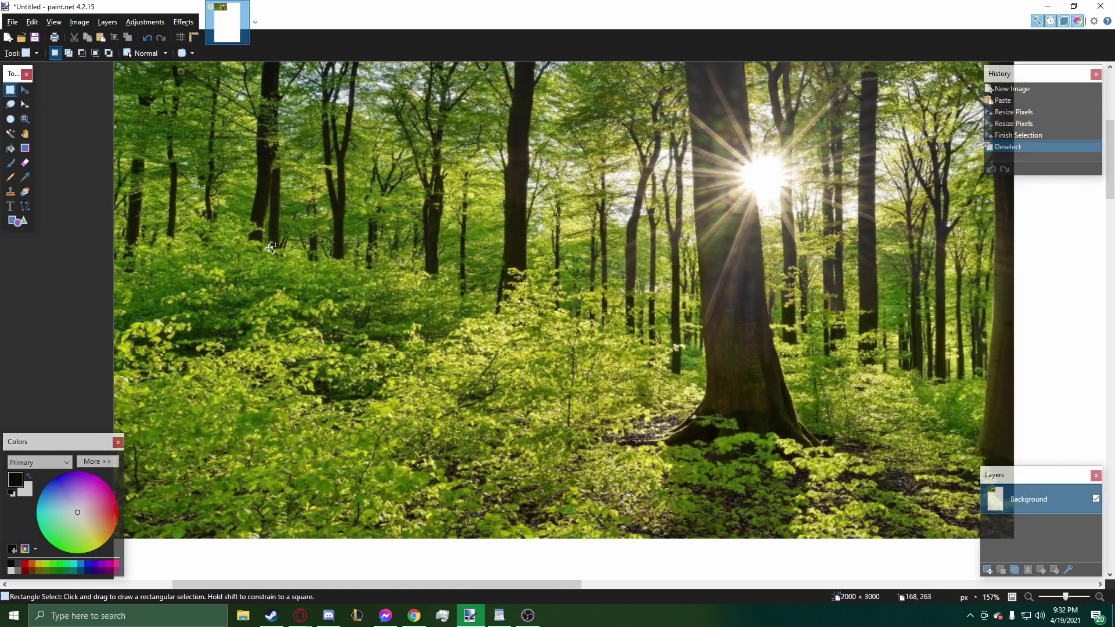
scroll(511, 296, "up", 2)
scroll(799, 438, "down", 2)
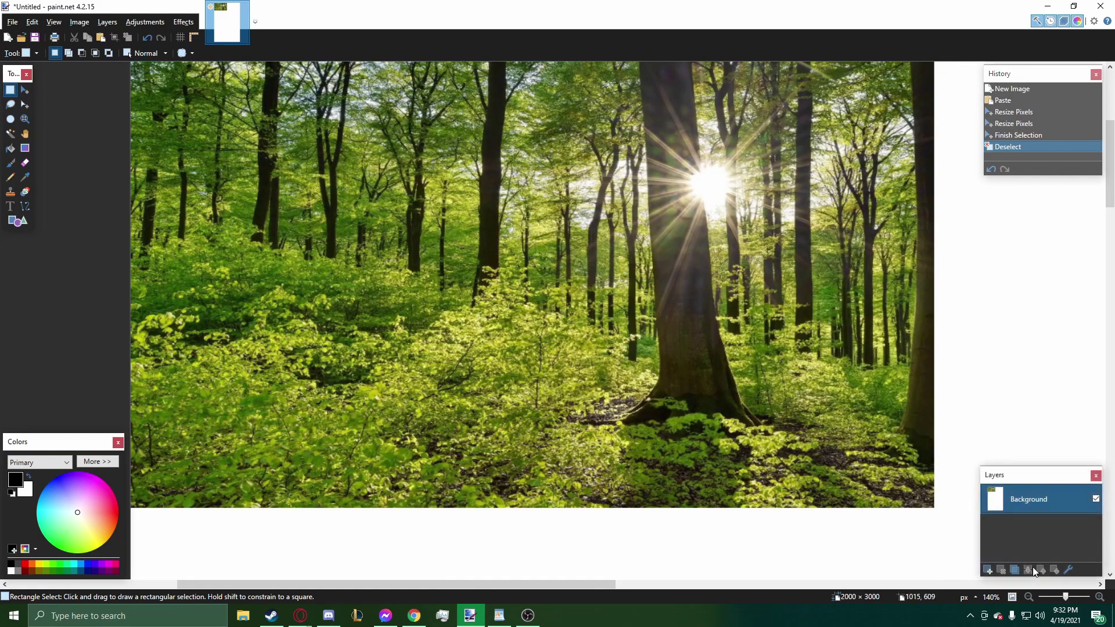
Add a new empty layer, then search Google Images for 'troll png'.
left_click(988, 570)
key("alt+Tab")
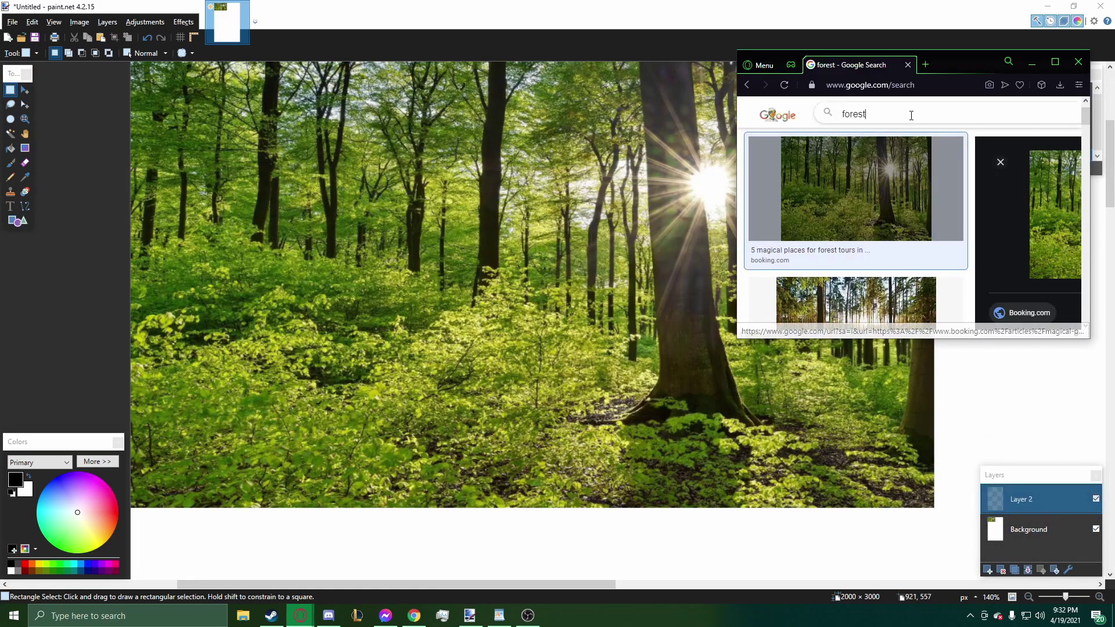
double_click(910, 115)
type("trollg")
key("BackSpace")
key("BackSpace")
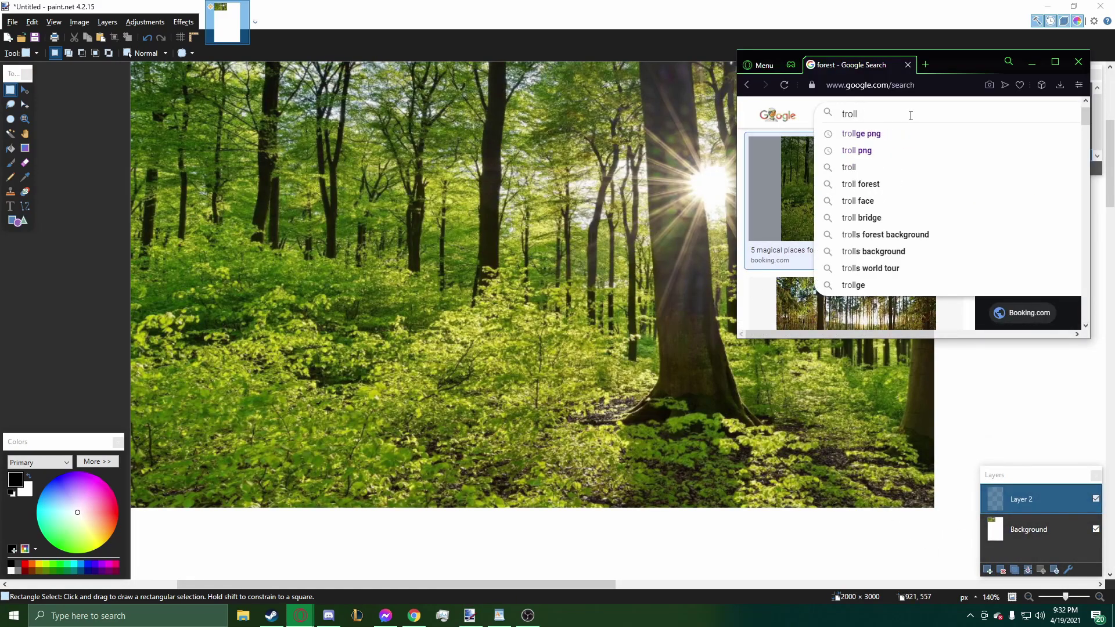
type("png")
key("Return")
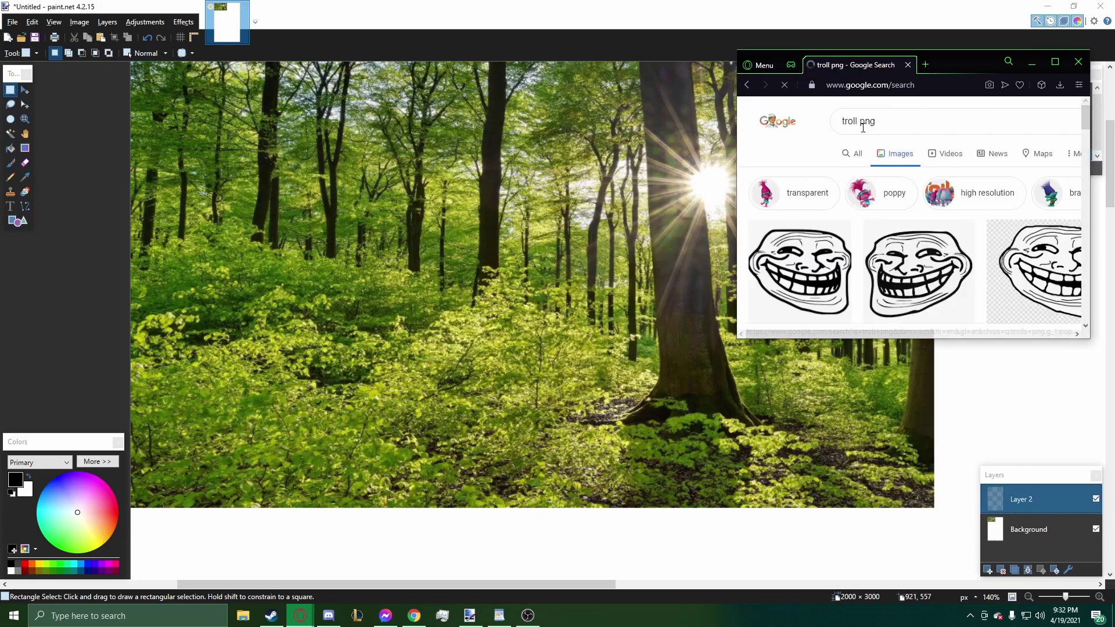
Copy the first troll face image from the results.
left_click(811, 270)
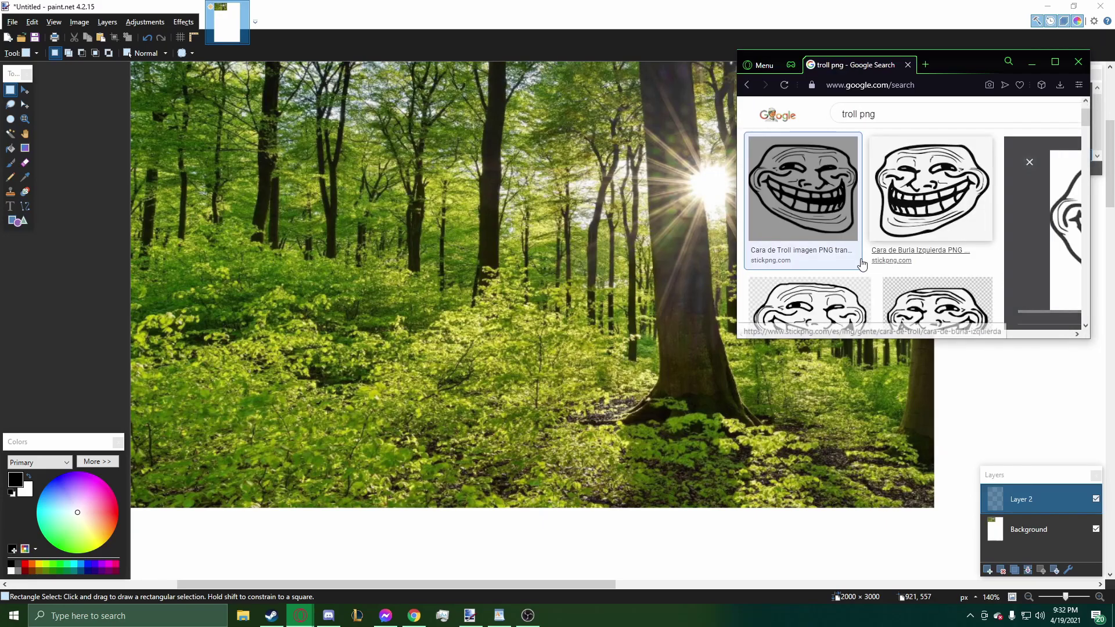
right_click(1076, 214)
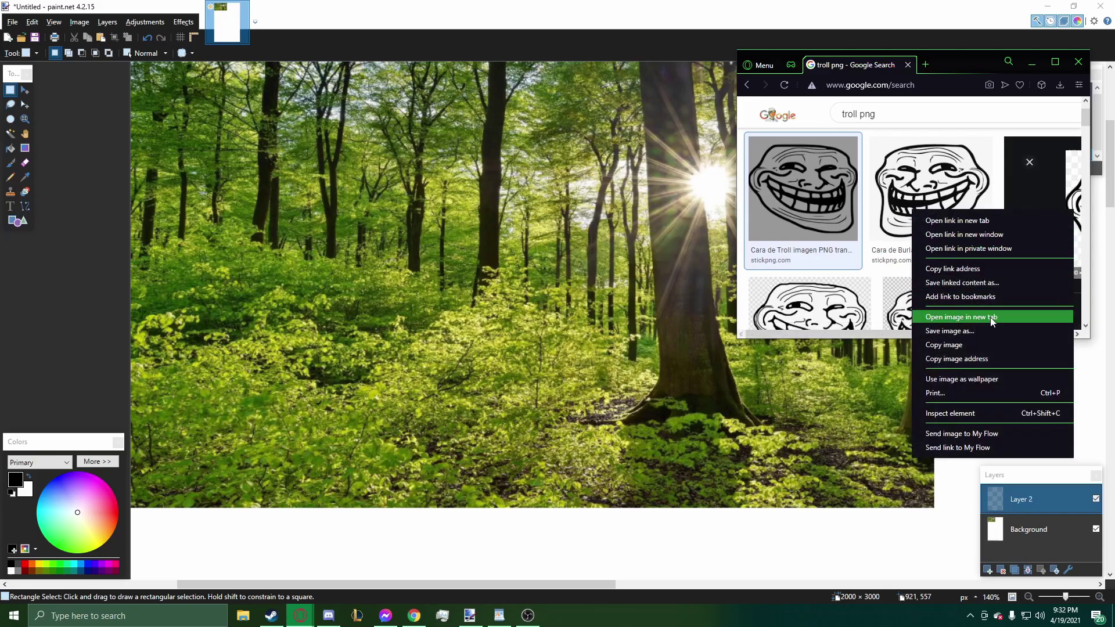
left_click(942, 347)
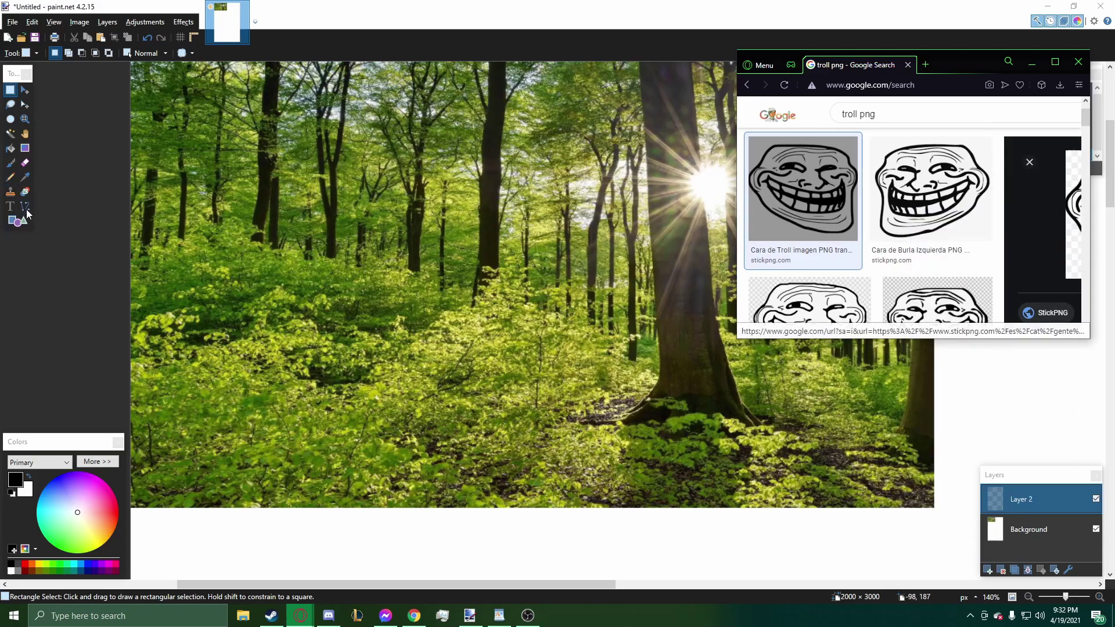
Paste the troll face onto Layer 2, shrink it, and place it on the big tree trunk.
left_click(84, 295)
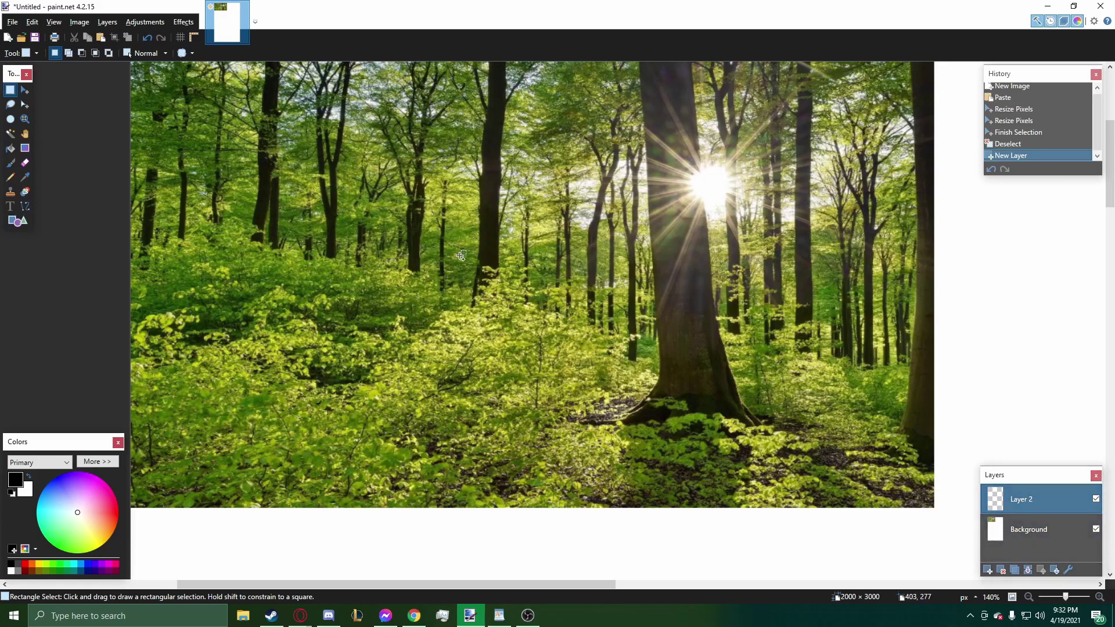
key("ctrl+v")
left_click_drag(132, 152, 231, 171)
left_click_drag(231, 111, 479, 371)
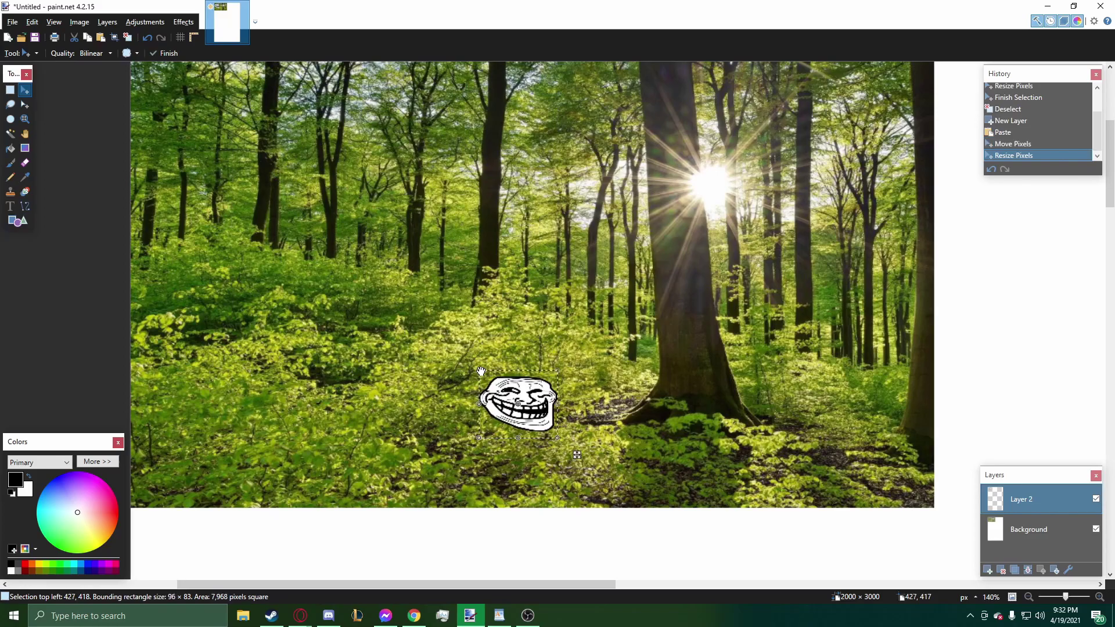
scroll(480, 372, "up", 2)
scroll(510, 323, "down", 1)
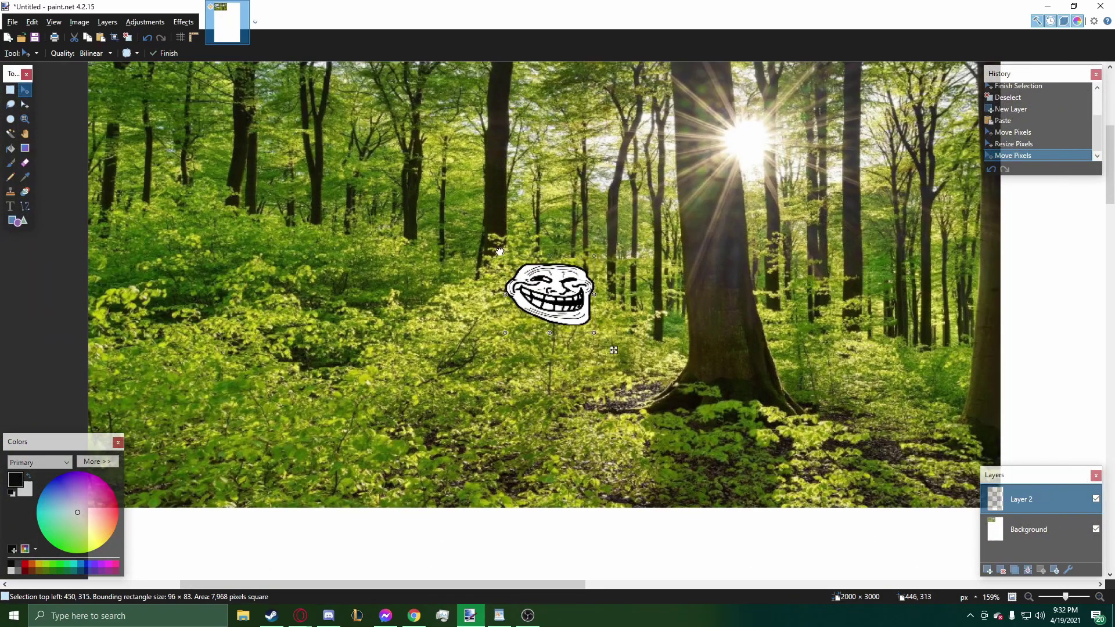
left_click_drag(507, 259, 765, 253)
scroll(486, 266, "down", 1)
left_click_drag(840, 262, 635, 261)
left_click_drag(616, 326, 665, 326)
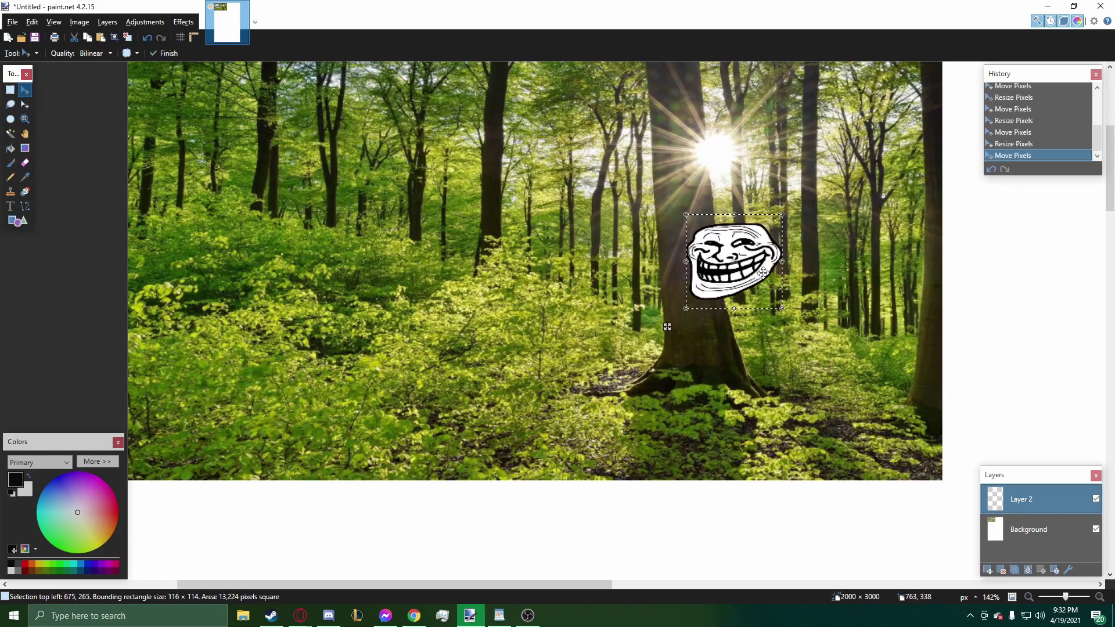
scroll(665, 326, "up", 1)
left_click(12, 90)
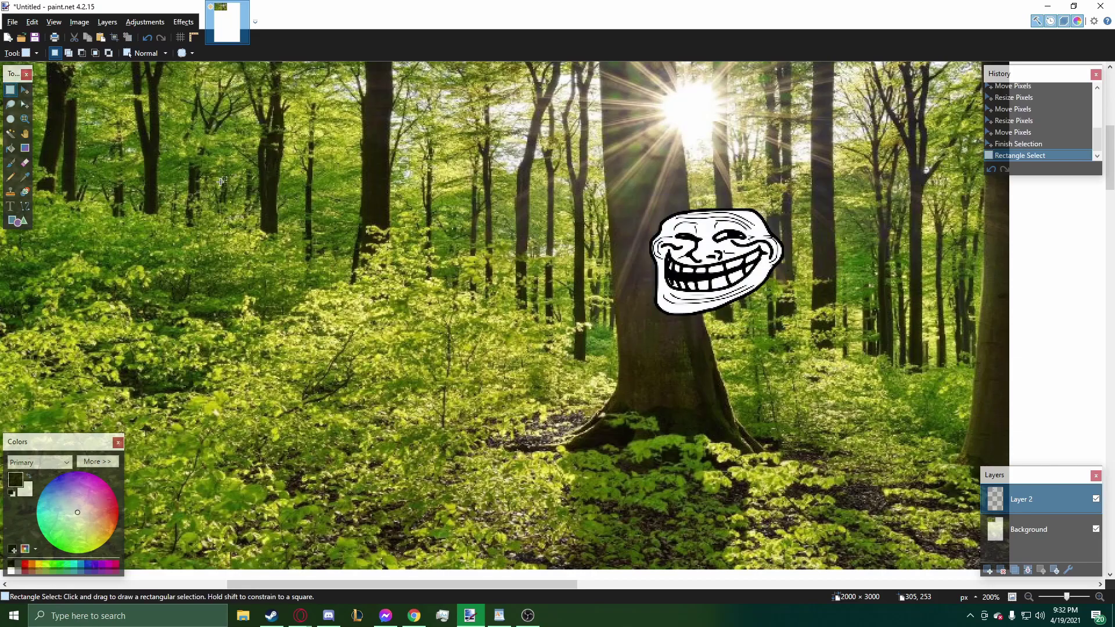
Pick the Paintbrush, widen it, and try body strokes below the face, undoing failed attempts.
left_click(11, 164)
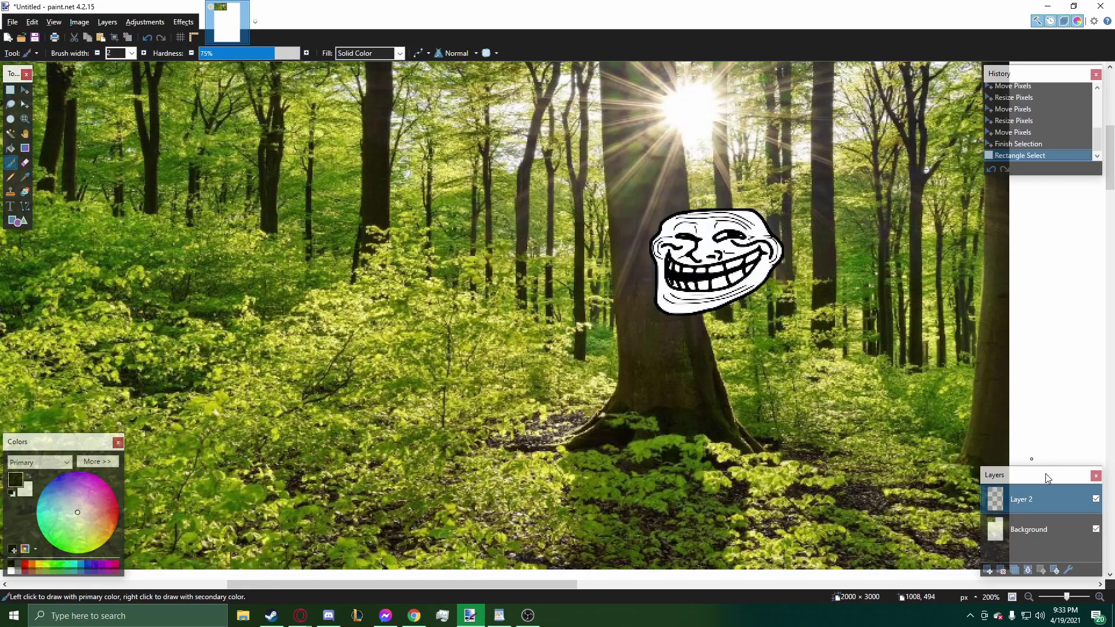
left_click(1027, 529)
scroll(935, 287, "up", 2)
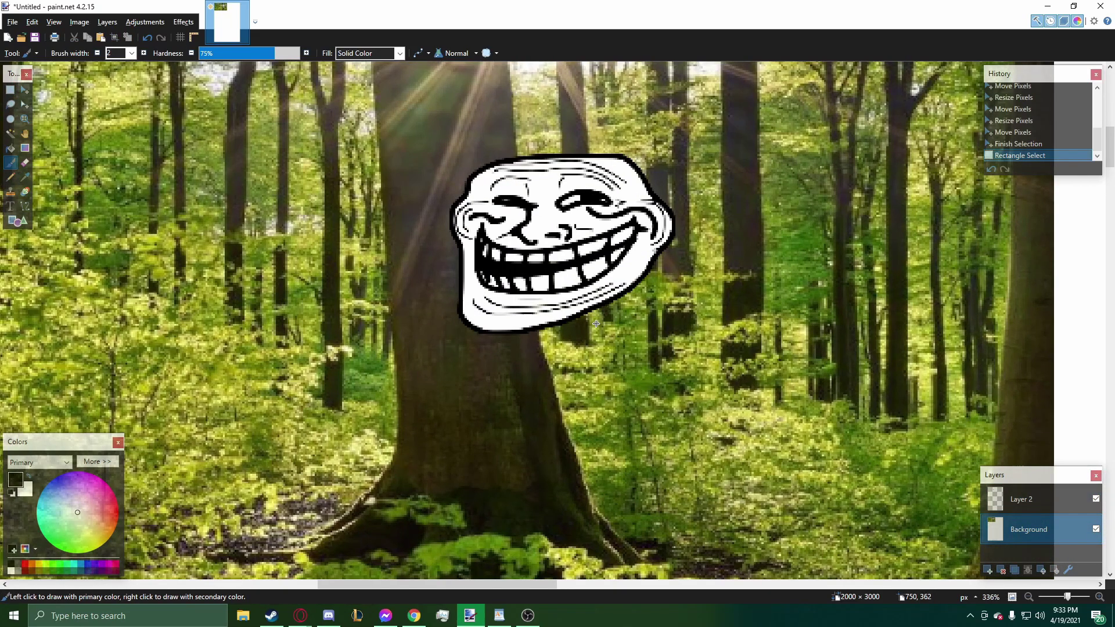
key("bracketright")
key("bracketright")
key("bracketright")
left_click_drag(621, 297, 653, 446)
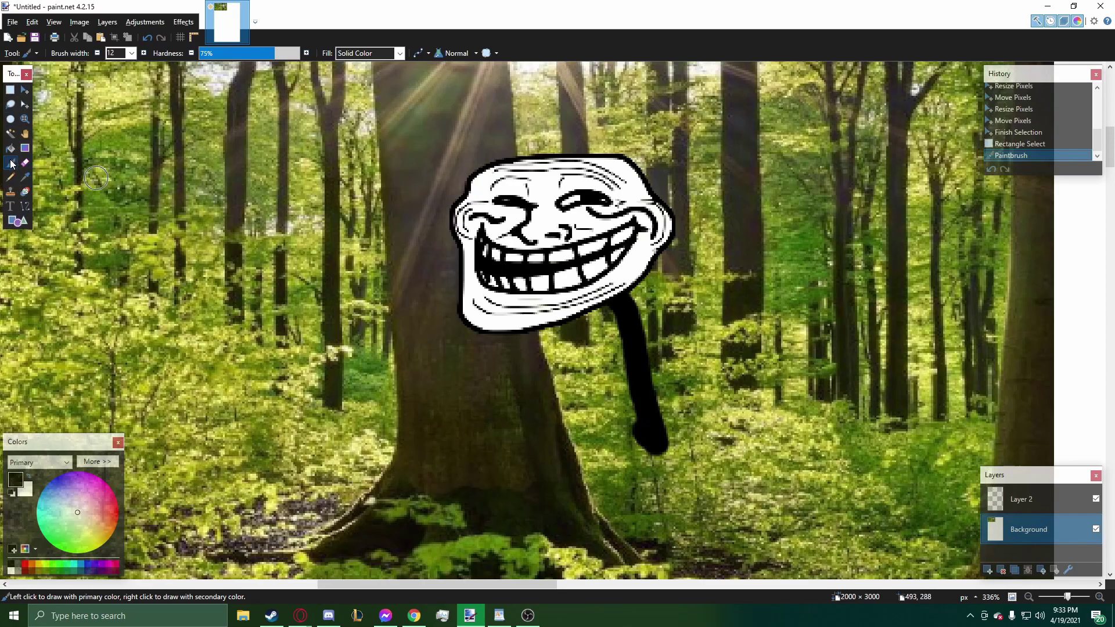
key("ctrl+z")
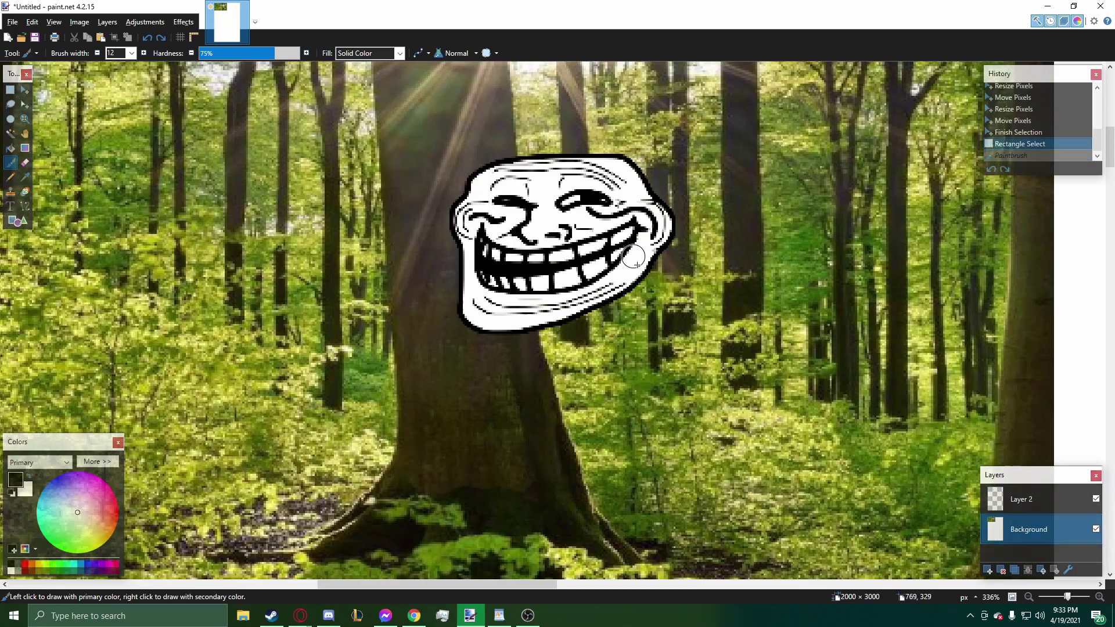
left_click(1022, 499)
left_click_drag(612, 292, 630, 343)
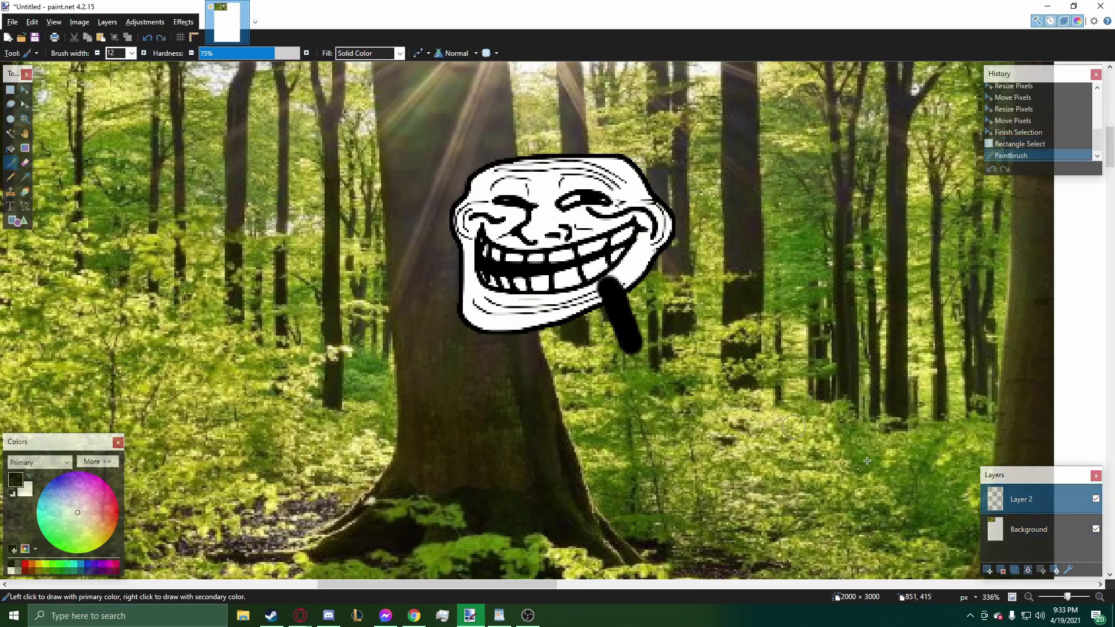
key("ctrl+z")
key("alt+Page_Down")
Paint the thick black body down to the forest floor and add a leg.
mouse_move(608, 292)
left_mouse_down()
mouse_move(634, 368)
mouse_move(644, 543)
left_mouse_up()
scroll(642, 537, "down", 1)
scroll(642, 536, "down", 1)
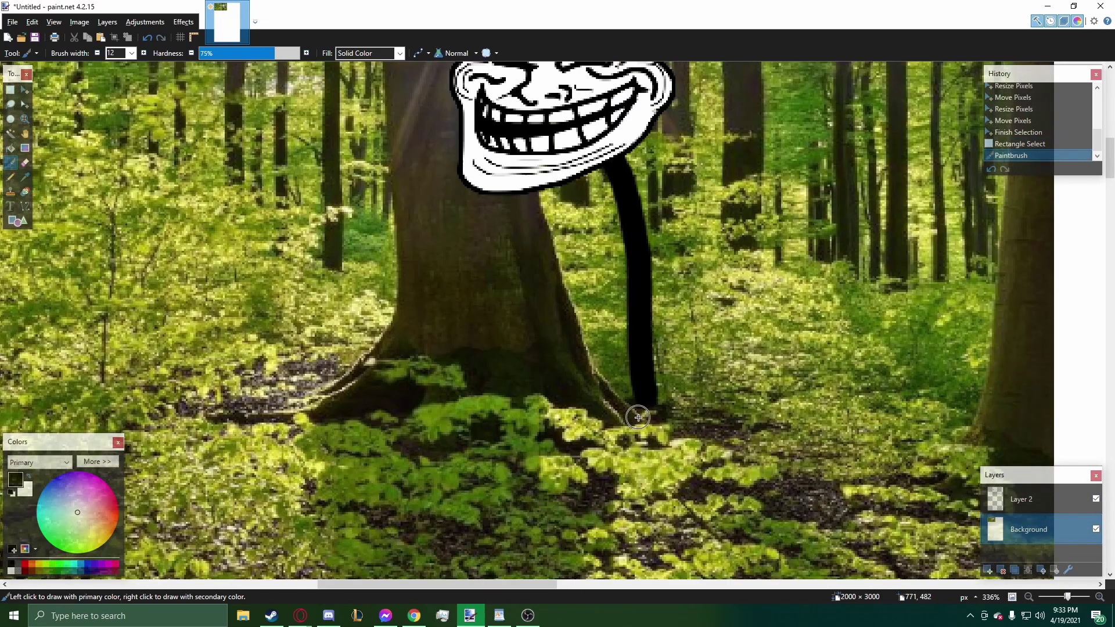
key("ctrl+z")
mouse_move(604, 152)
left_mouse_down()
mouse_move(659, 299)
mouse_move(670, 415)
mouse_move(704, 543)
left_mouse_up()
mouse_move(674, 359)
left_mouse_down()
mouse_move(645, 423)
mouse_move(644, 532)
left_mouse_up()
scroll(633, 349, "up", 1)
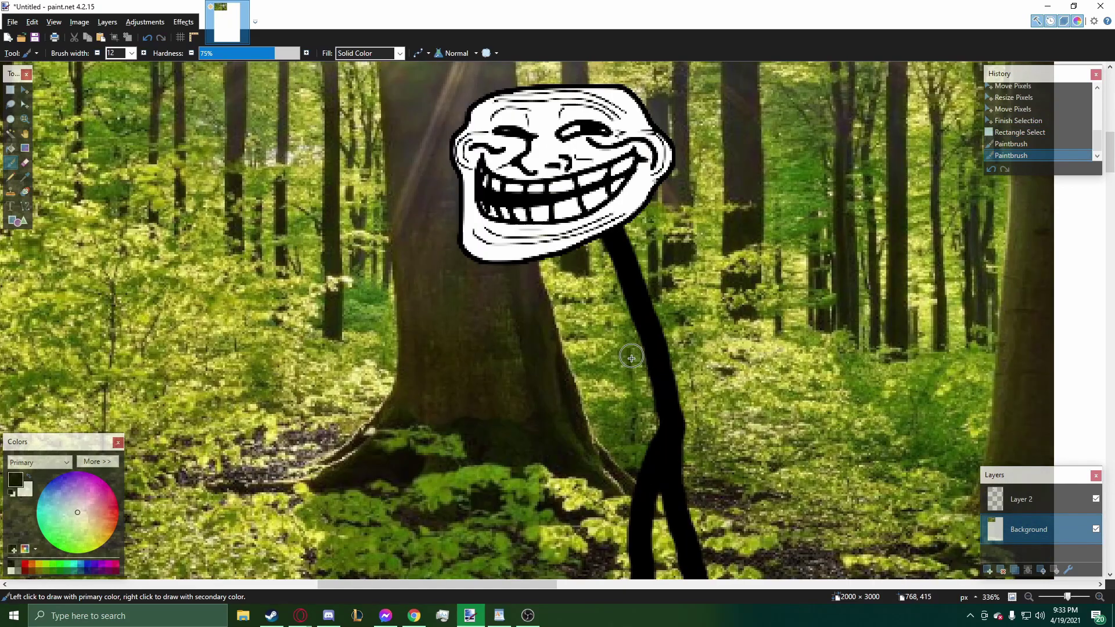
Paint the arms, undoing bad strokes, finishing with a looped arm on the body's right.
mouse_move(617, 241)
left_mouse_down()
mouse_move(704, 286)
mouse_move(672, 339)
mouse_move(617, 241)
mouse_move(574, 345)
mouse_move(659, 375)
left_mouse_up()
key("ctrl+z")
key("ctrl+z")
mouse_move(607, 236)
left_mouse_down()
mouse_move(710, 312)
mouse_move(705, 366)
mouse_move(676, 427)
left_mouse_up()
mouse_move(603, 283)
left_mouse_down()
mouse_move(567, 365)
mouse_move(685, 436)
left_mouse_up()
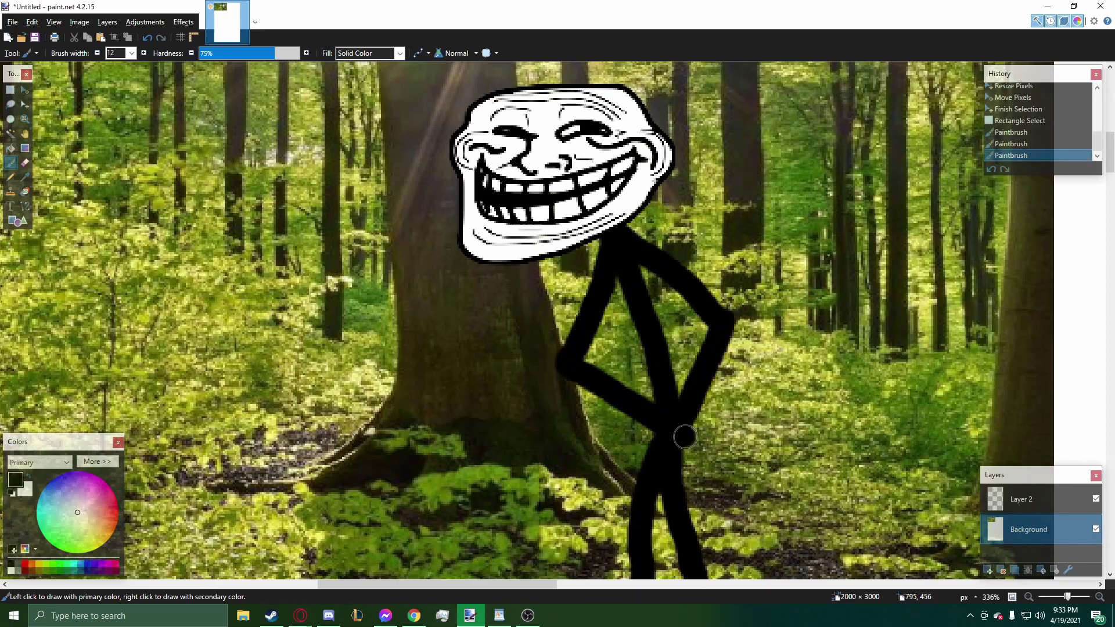
scroll(621, 430, "down", 3)
key("ctrl+z")
key("ctrl+z")
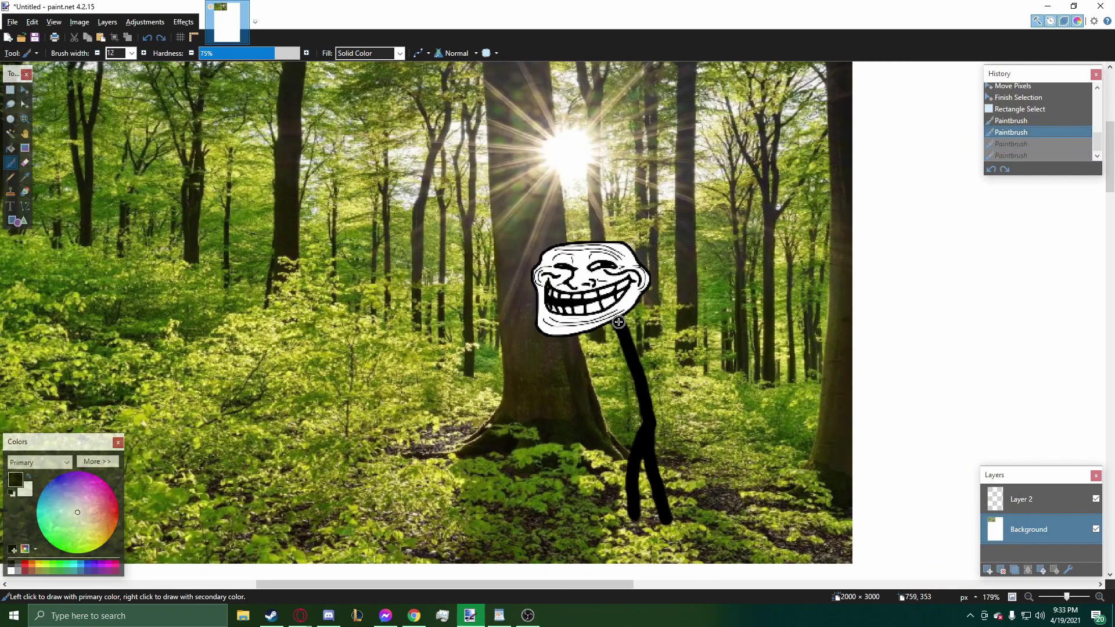
mouse_move(619, 322)
left_mouse_down()
mouse_move(701, 371)
mouse_move(640, 324)
mouse_move(579, 343)
left_mouse_up()
On Layer 2, add a bold magenta 'Step 1.)' caption at the left of the forest.
scroll(511, 393, "up", 2)
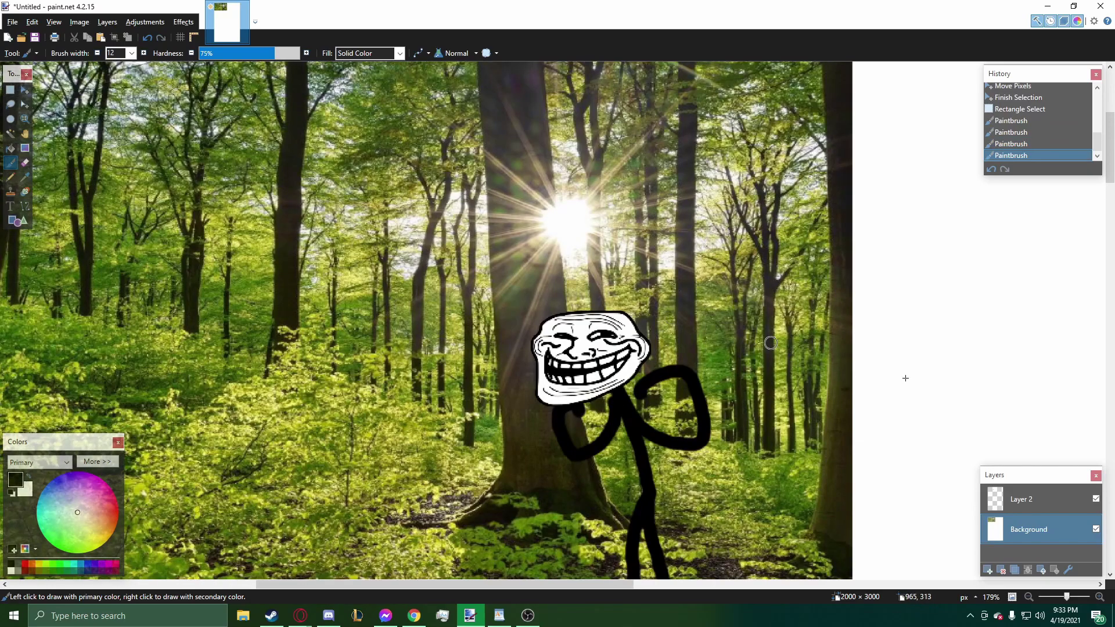
left_click(1004, 488)
key("t")
scroll(521, 247, "down", 2)
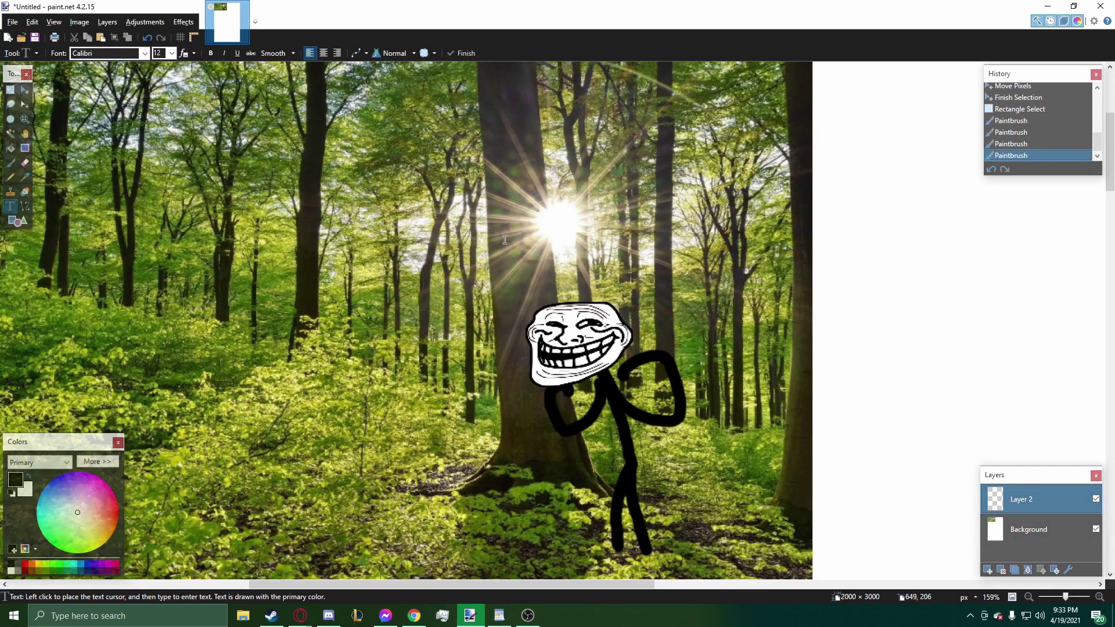
scroll(189, 428, "up", 3)
scroll(510, 374, "down", 2)
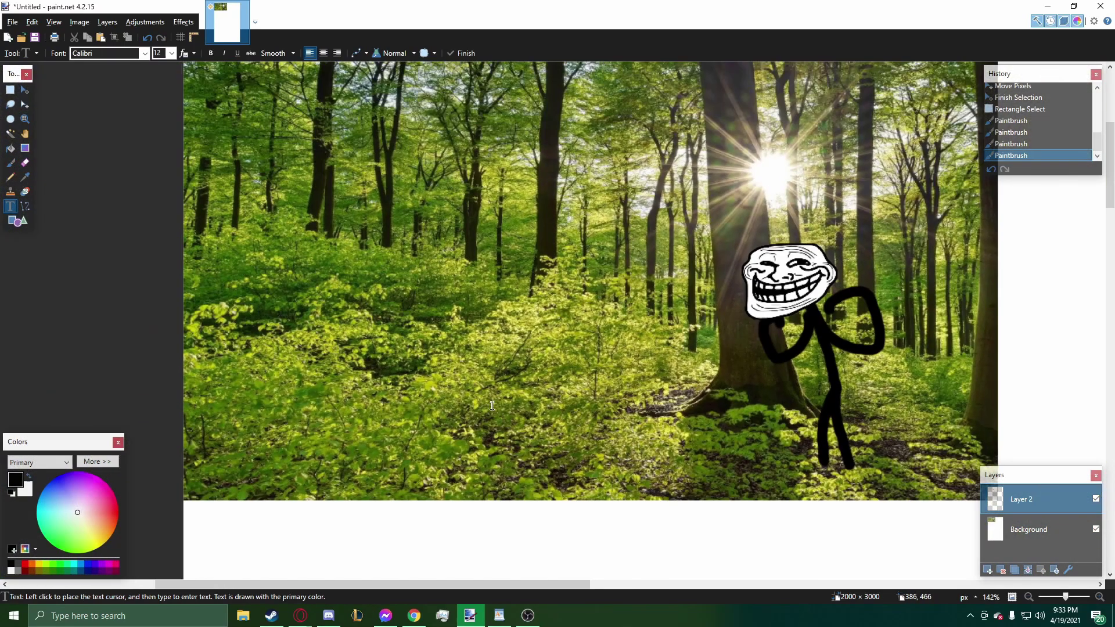
scroll(615, 234, "up", 1)
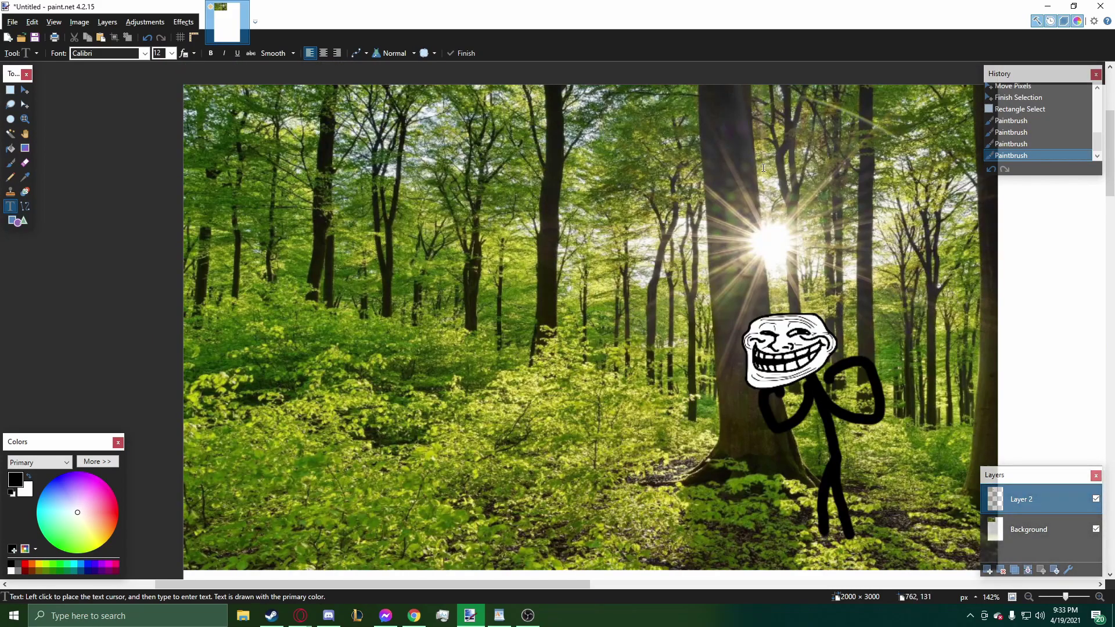
left_click(216, 345)
scroll(216, 345, "up", 5)
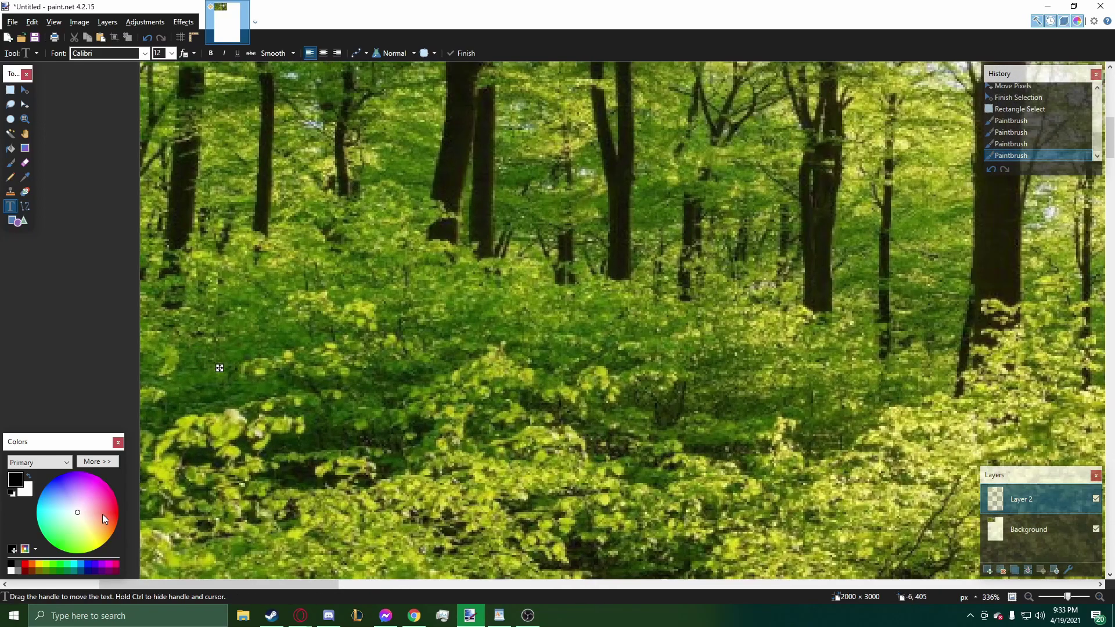
left_click_drag(81, 523, 106, 483)
type("Step 1.)")
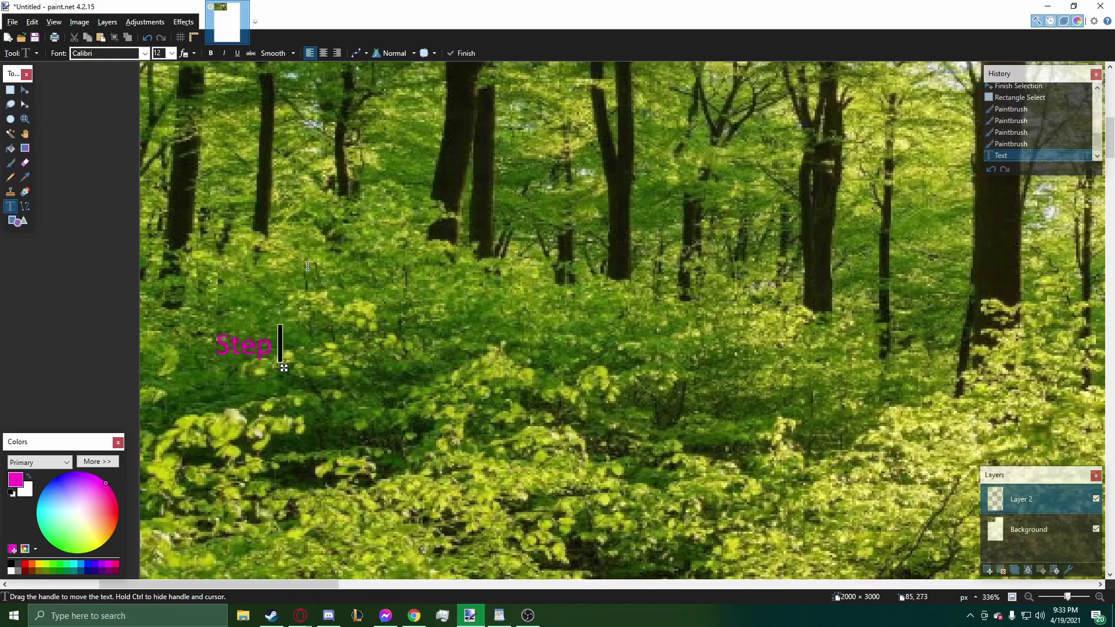
left_click(211, 54)
mouse_move(317, 367)
left_mouse_down()
mouse_move(318, 340)
mouse_move(317, 357)
left_mouse_up()
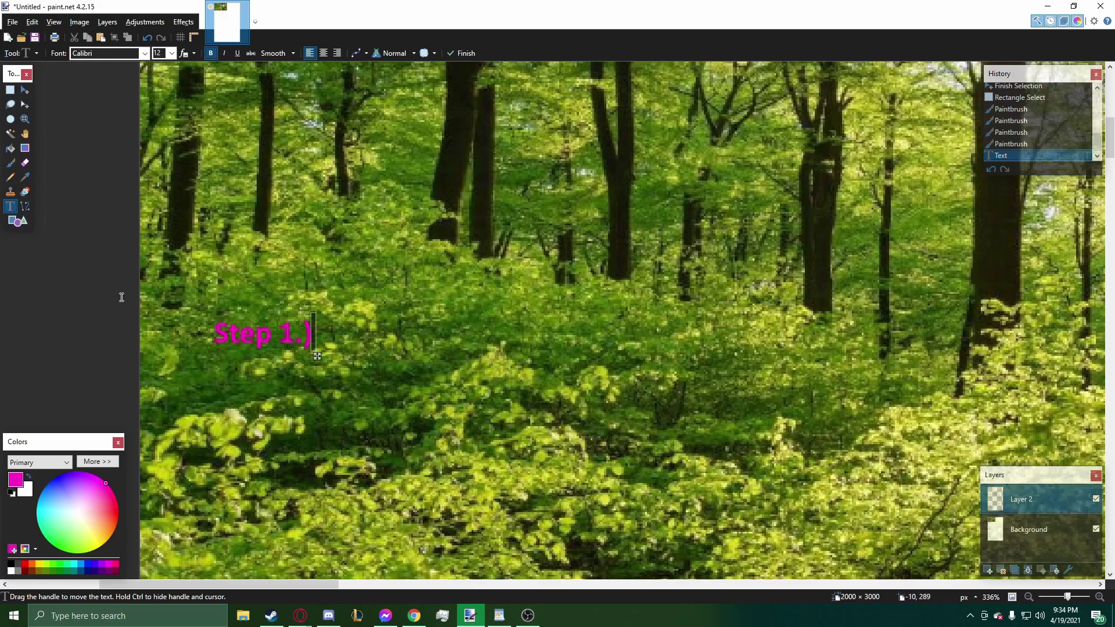
Extend the caption with the text 'Go into the woods'.
scroll(122, 297, "down", 8, "ctrl")
scroll(211, 383, "up", 8, "ctrl")
scroll(211, 383, "up", 1, "ctrl")
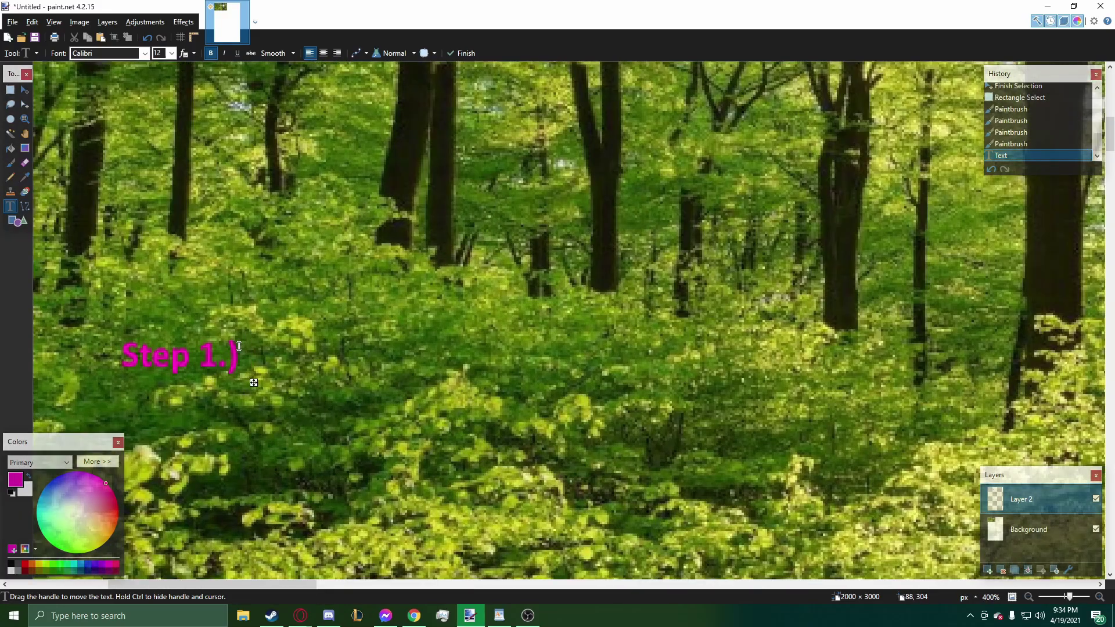
scroll(128, 299, "down", 2, "ctrl")
scroll(128, 299, "down", 2, "ctrl")
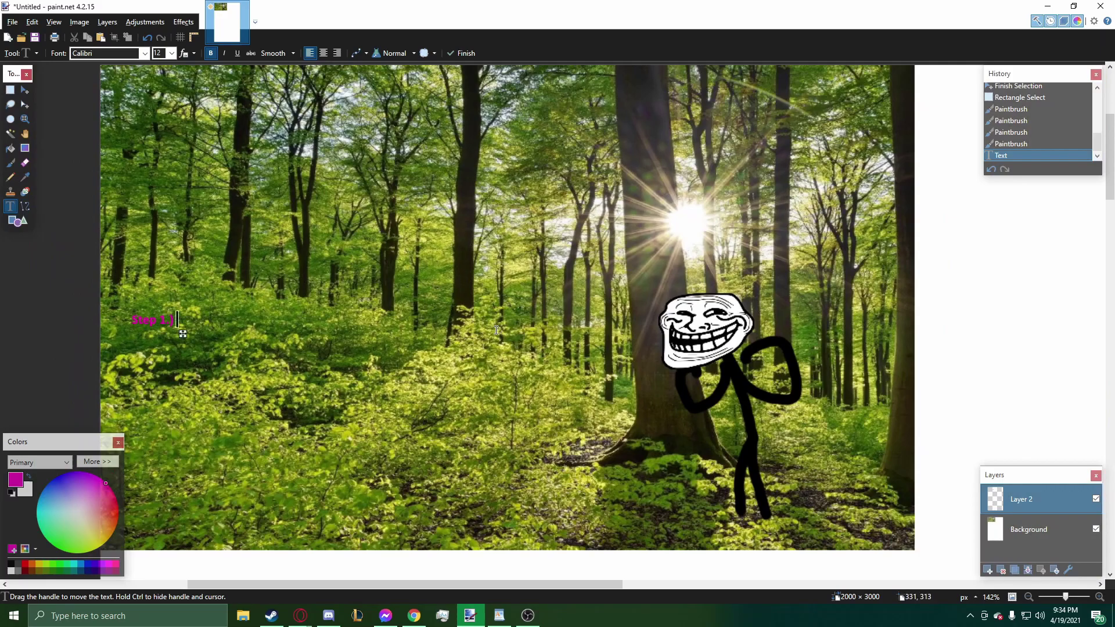
type("Go into the woods")
left_click(10, 91)
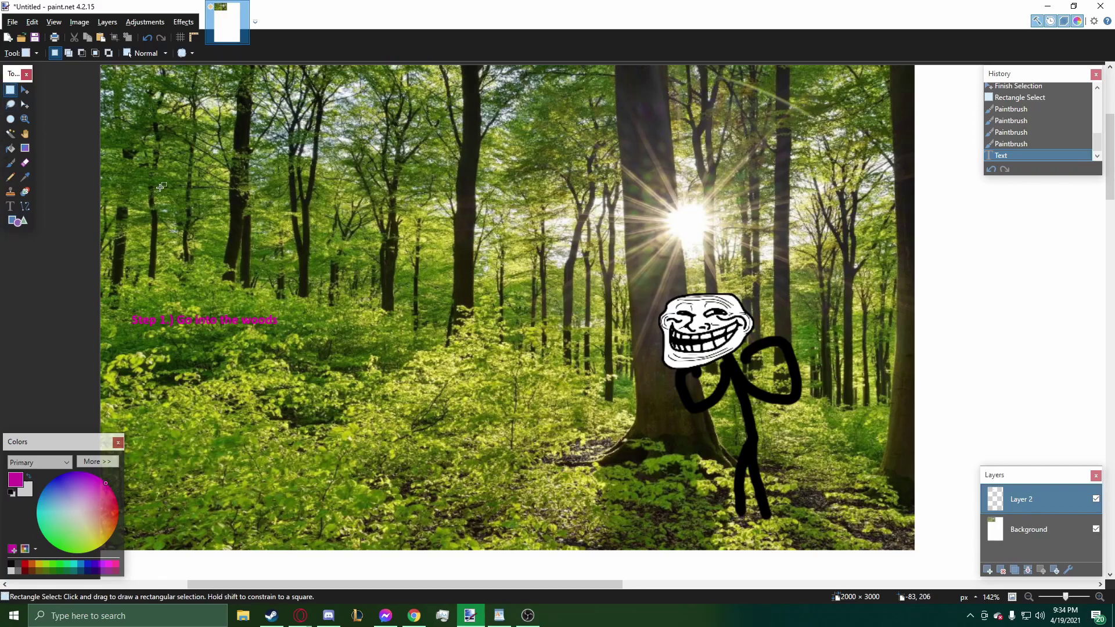
left_click(221, 228)
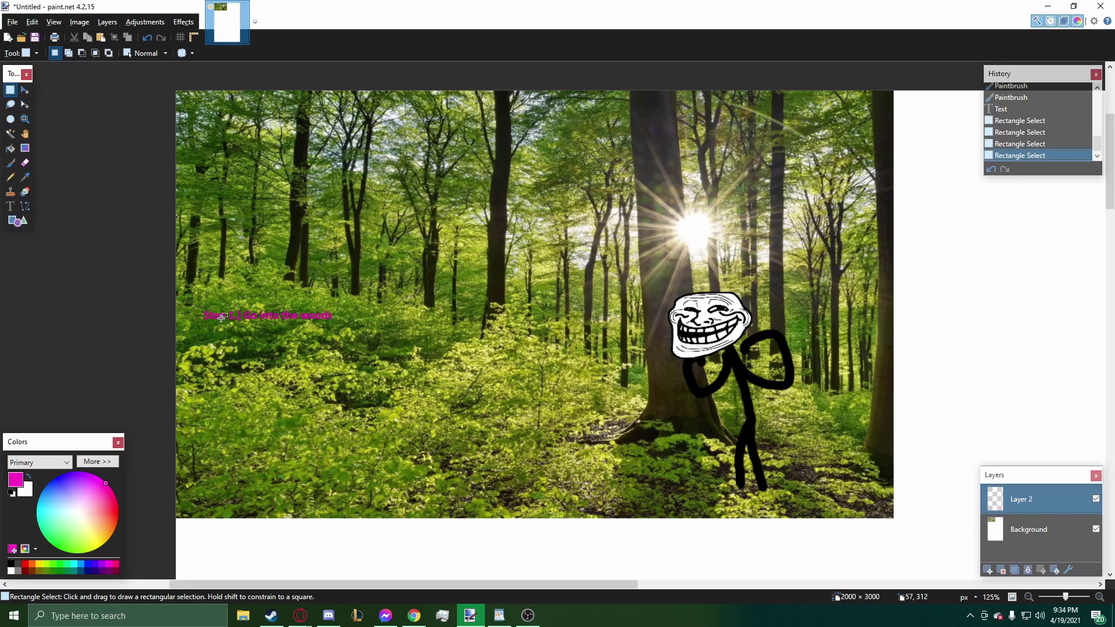
left_click_drag(198, 305, 258, 327)
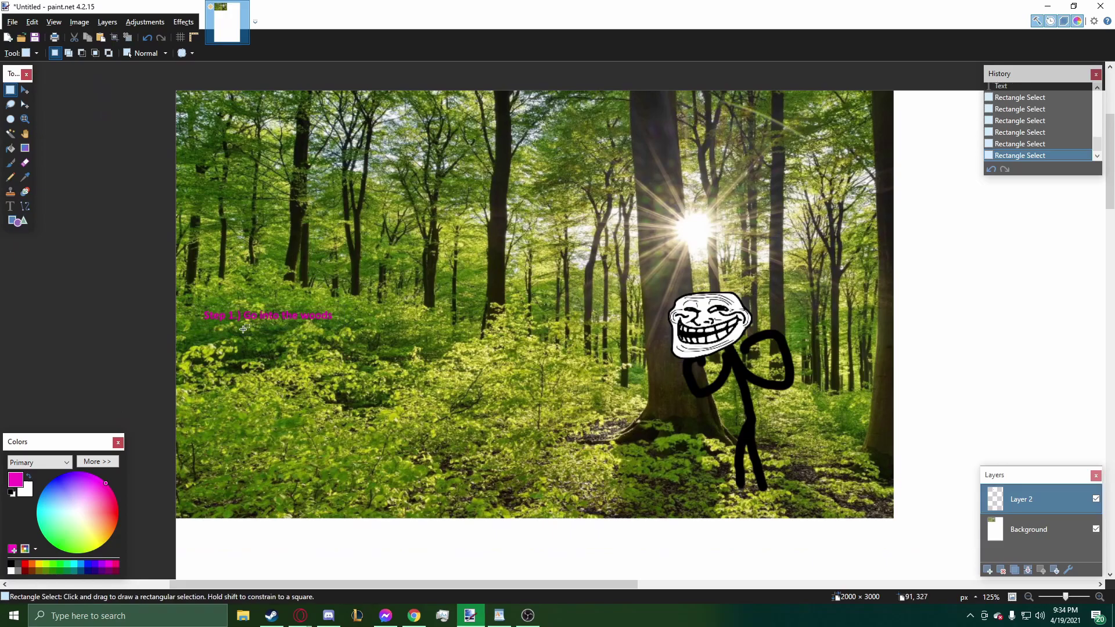
scroll(244, 328, "down", 5)
scroll(555, 360, "up", 2)
scroll(580, 363, "down", 2)
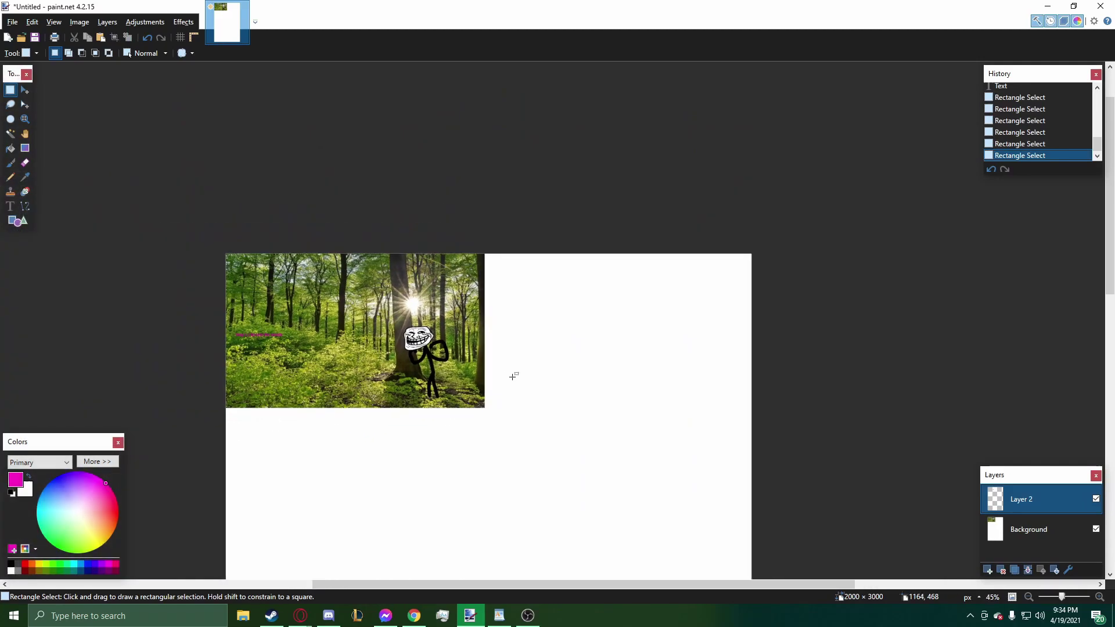
scroll(514, 376, "down", 2)
scroll(442, 411, "up", 1)
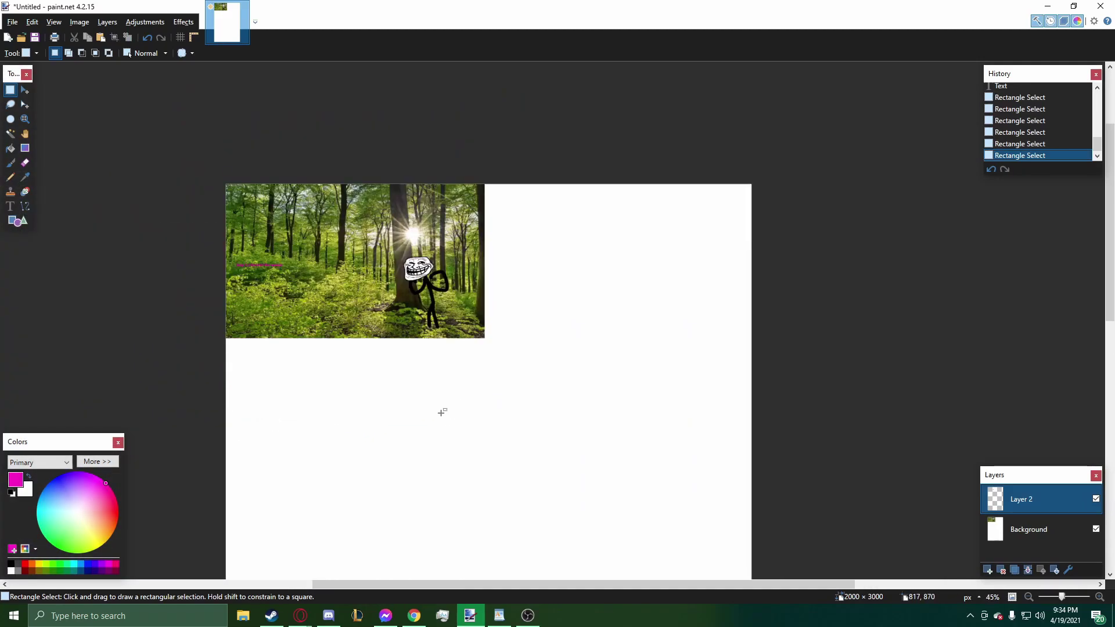
scroll(441, 411, "up", 1)
scroll(406, 401, "up", 5)
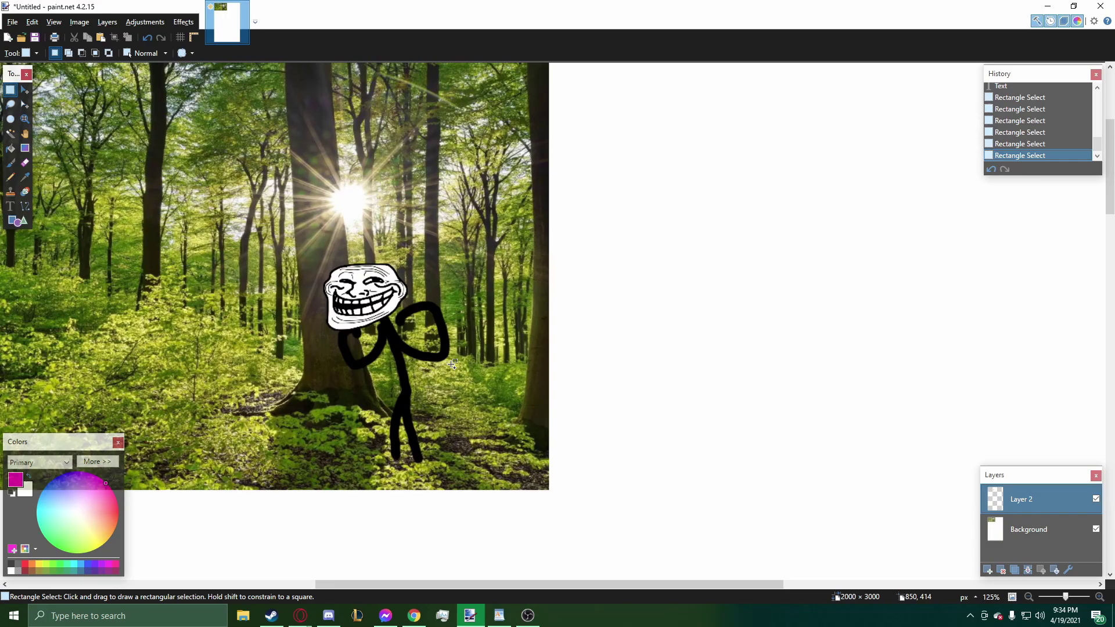
scroll(94, 387, "down", 2)
scroll(94, 386, "up", 1)
scroll(381, 411, "down", 2)
scroll(139, 319, "up", 4)
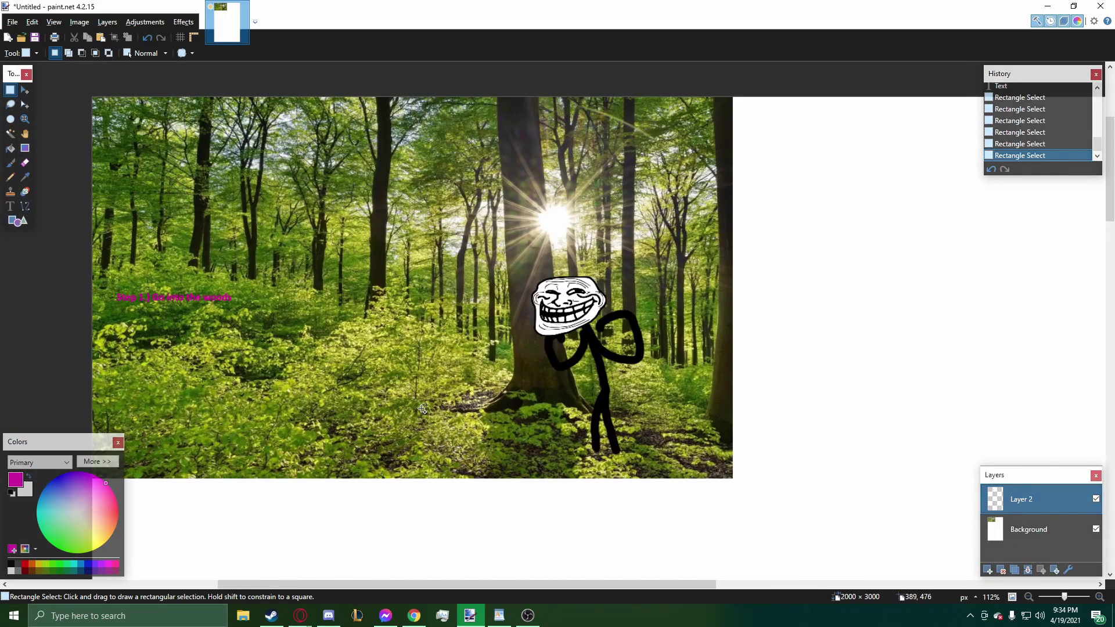
scroll(139, 319, "up", 1)
left_click_drag(157, 275, 186, 297)
scroll(691, 344, "down", 2)
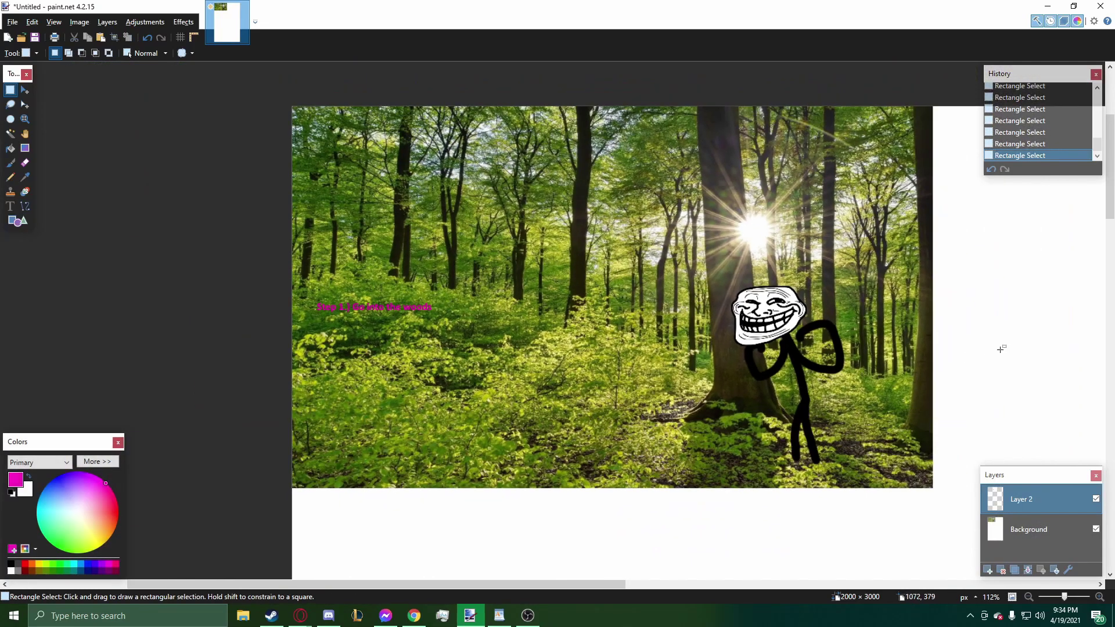
left_click_drag(864, 269, 691, 488)
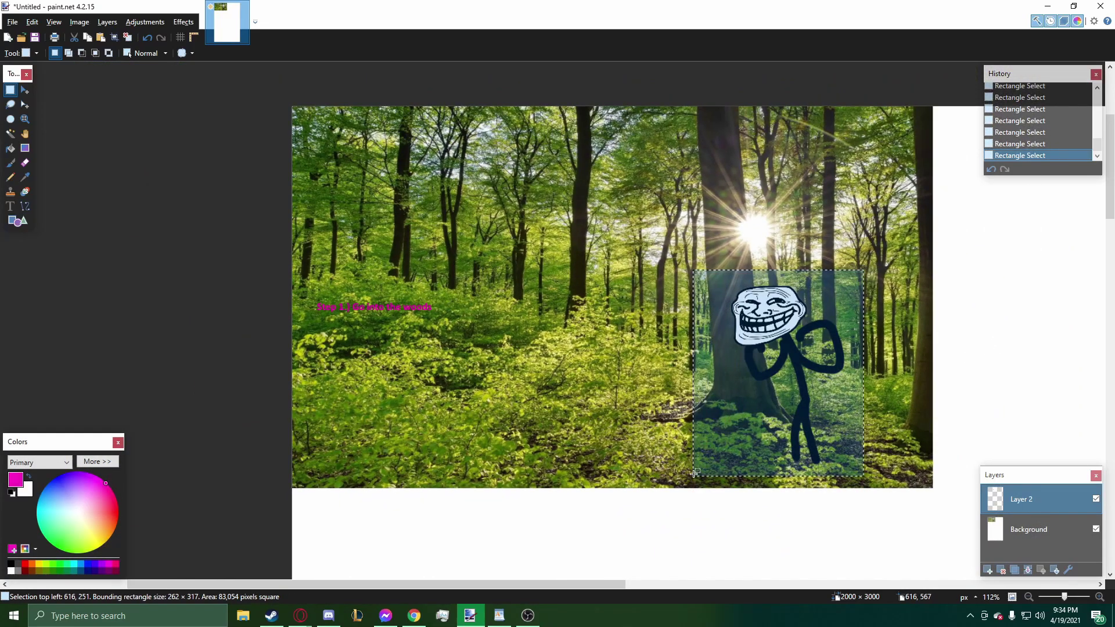
left_click_drag(405, 194, 860, 441)
scroll(372, 411, "down", 5)
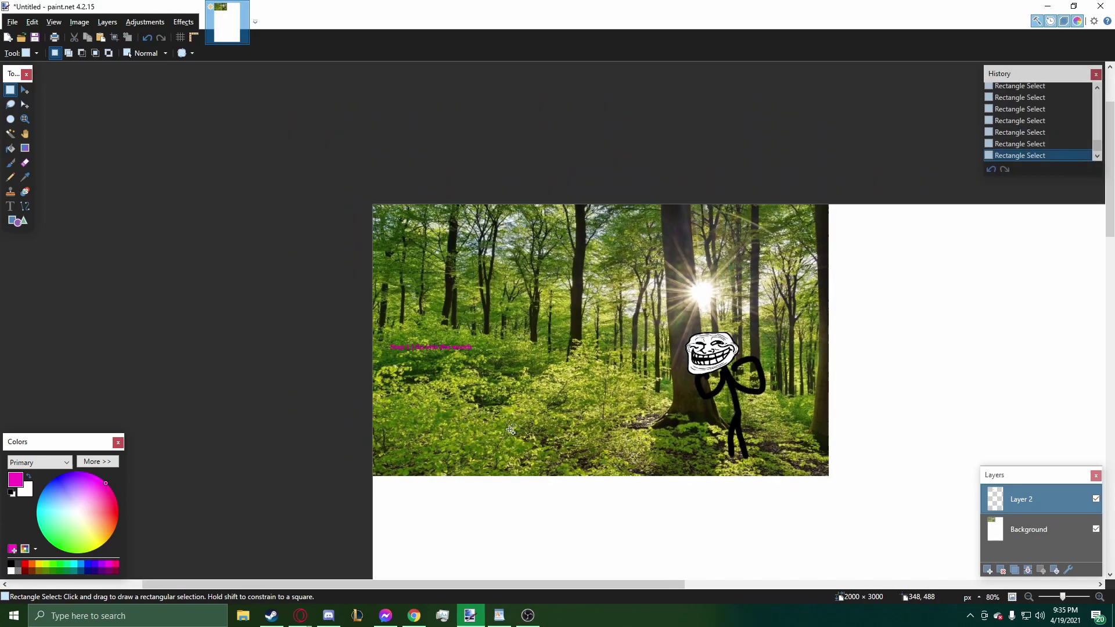
scroll(371, 412, "down", 1)
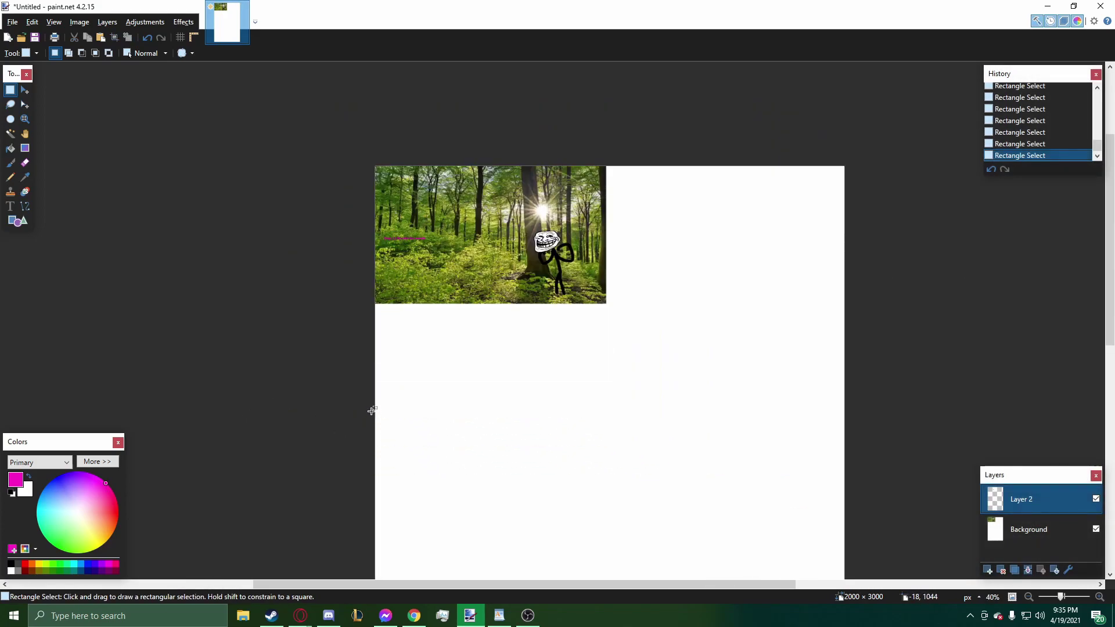
scroll(819, 177, "up", 3)
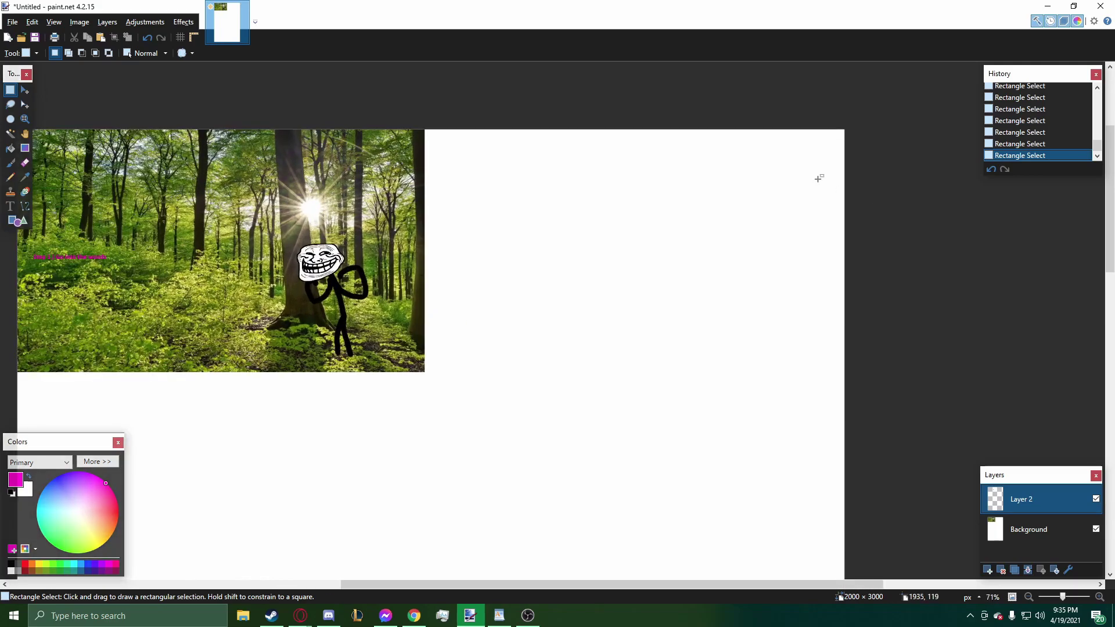
scroll(818, 176, "up", 1)
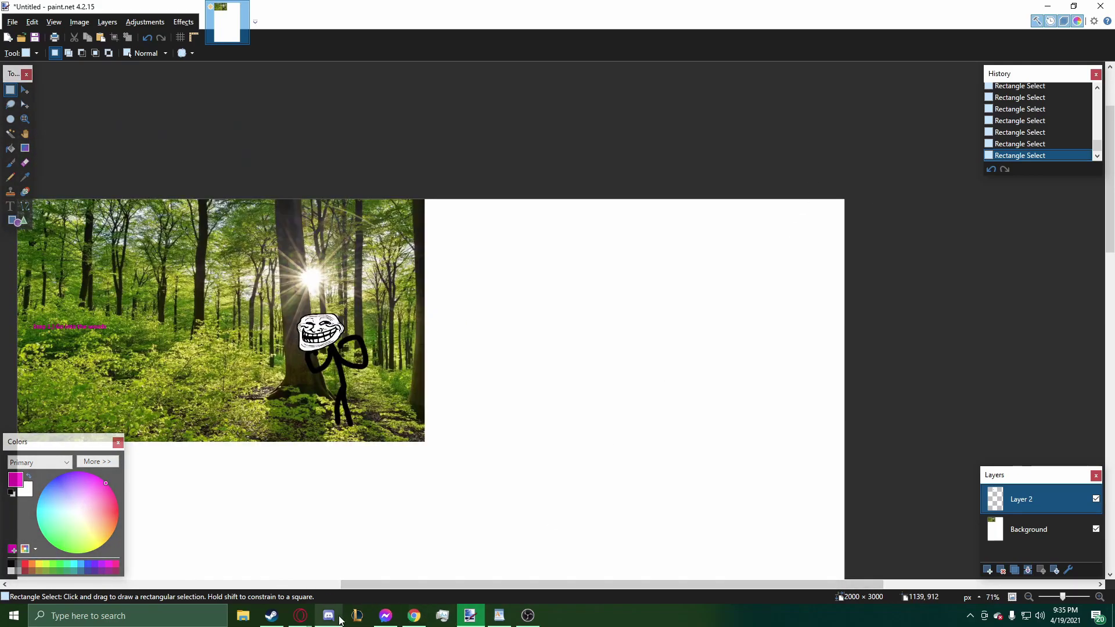
In Opera, search Google Images for 'forest', copy the sunlit forest photo, and return to paint.net.
left_click(340, 526)
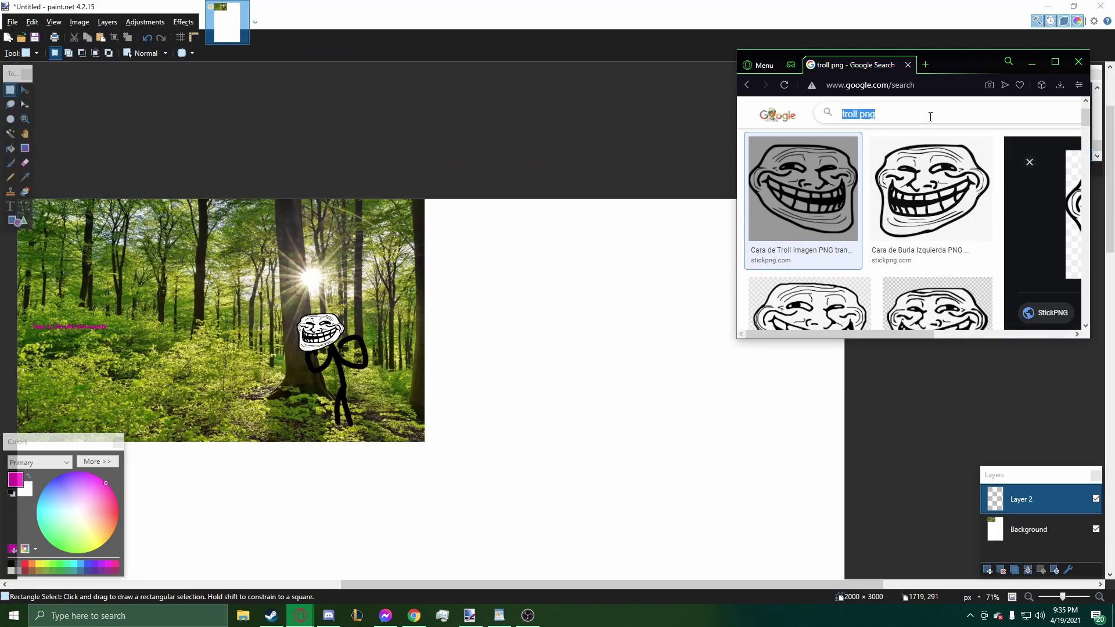
type("forest")
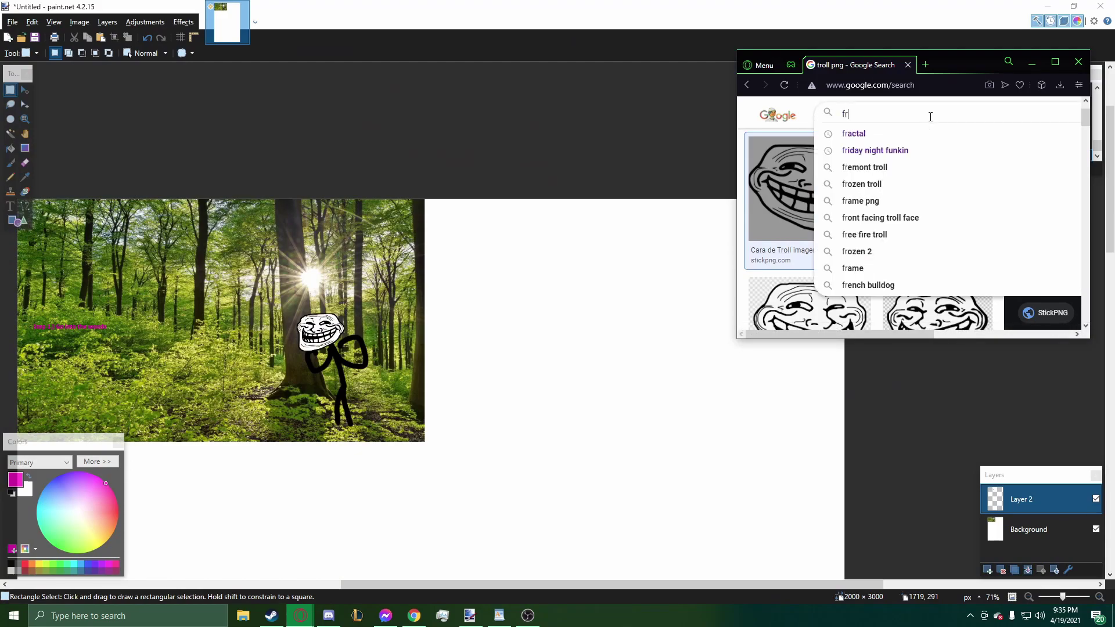
key("Return")
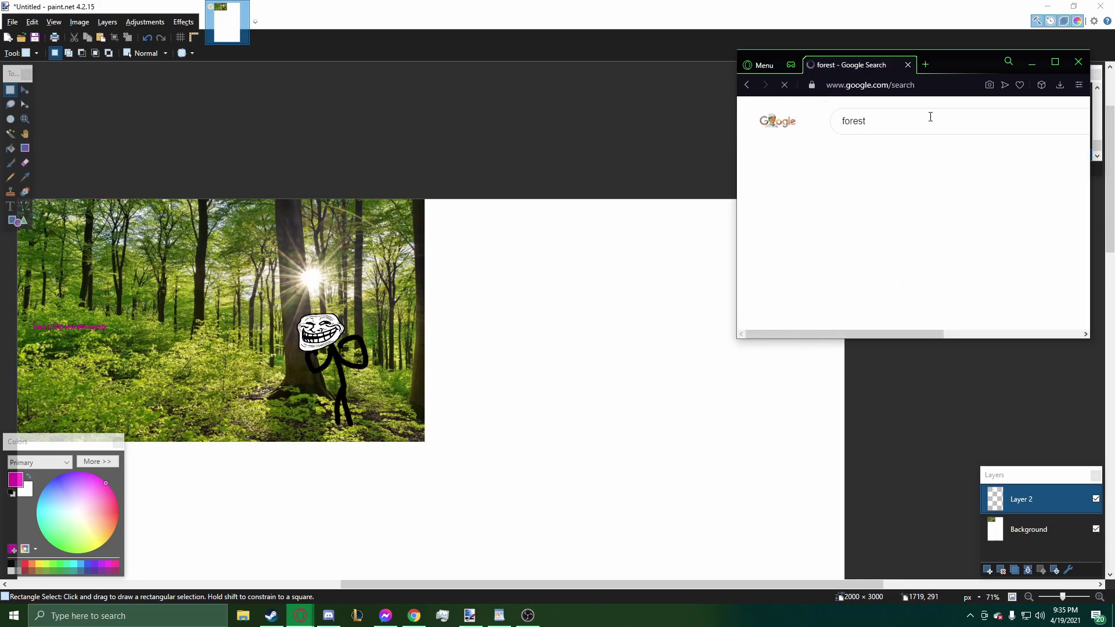
scroll(971, 216, "down", 1)
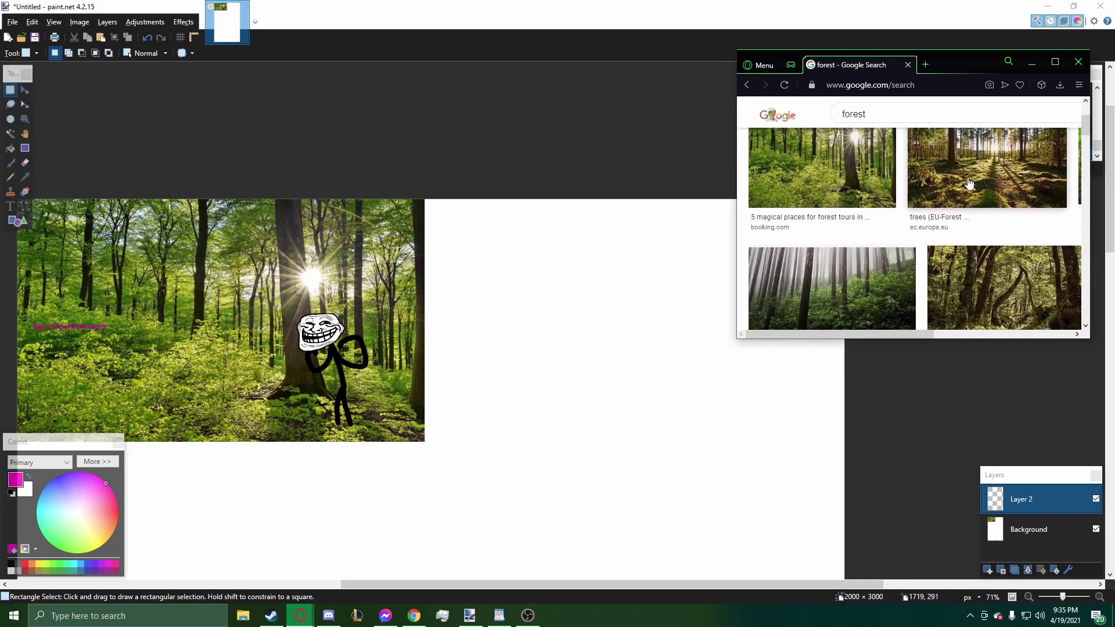
left_click(972, 216)
right_click(1052, 206)
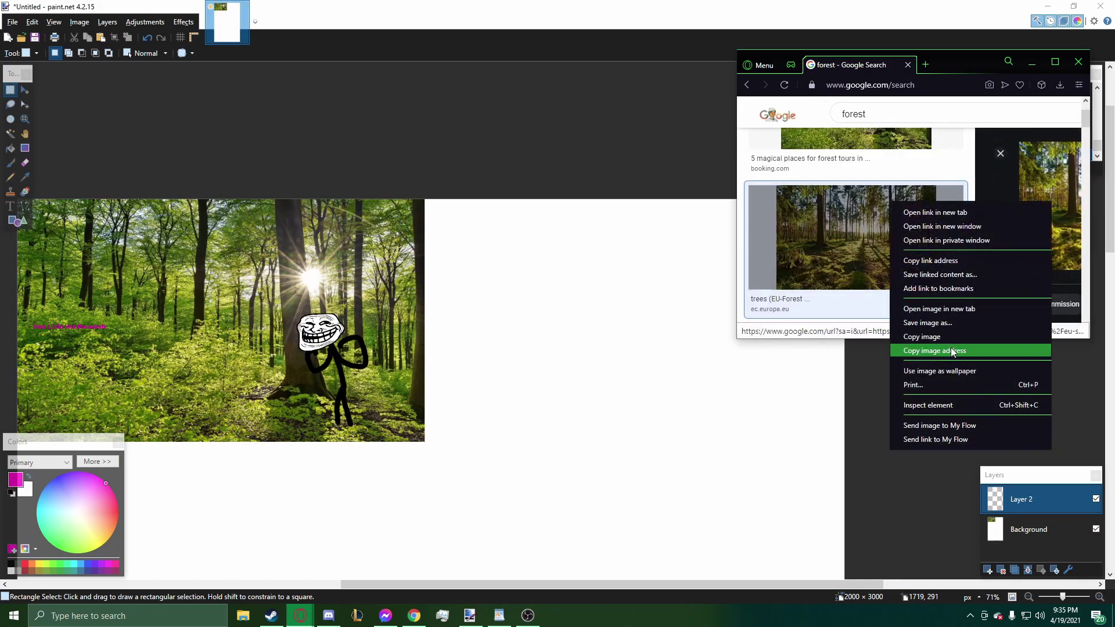
left_click(922, 337)
left_click(423, 75)
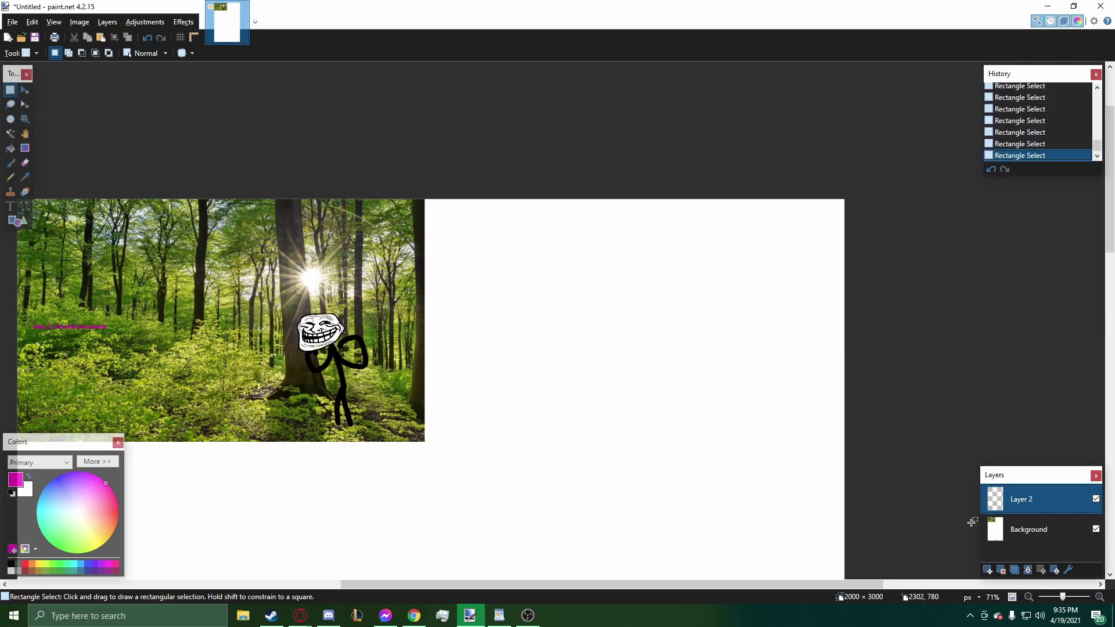
Paste the second forest photo on the Background layer, right of panel one, slightly shrunk.
left_click(1028, 529)
key("ctrl+v")
left_click_drag(264, 324, 672, 324)
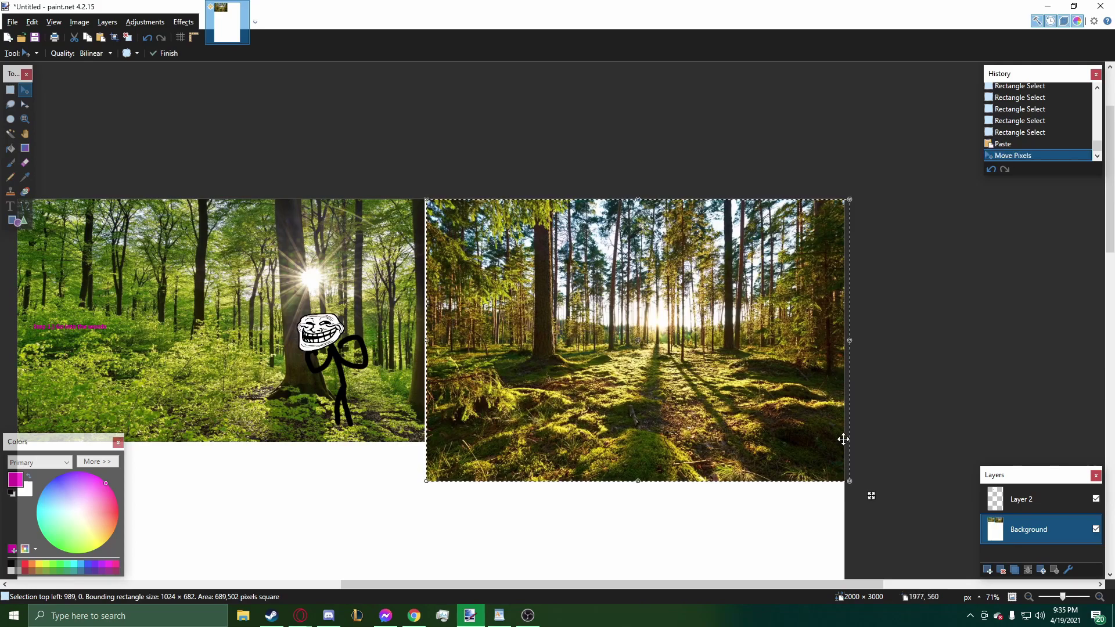
left_click_drag(850, 480, 833, 451)
left_click(1025, 500)
scroll(673, 289, "up", 1)
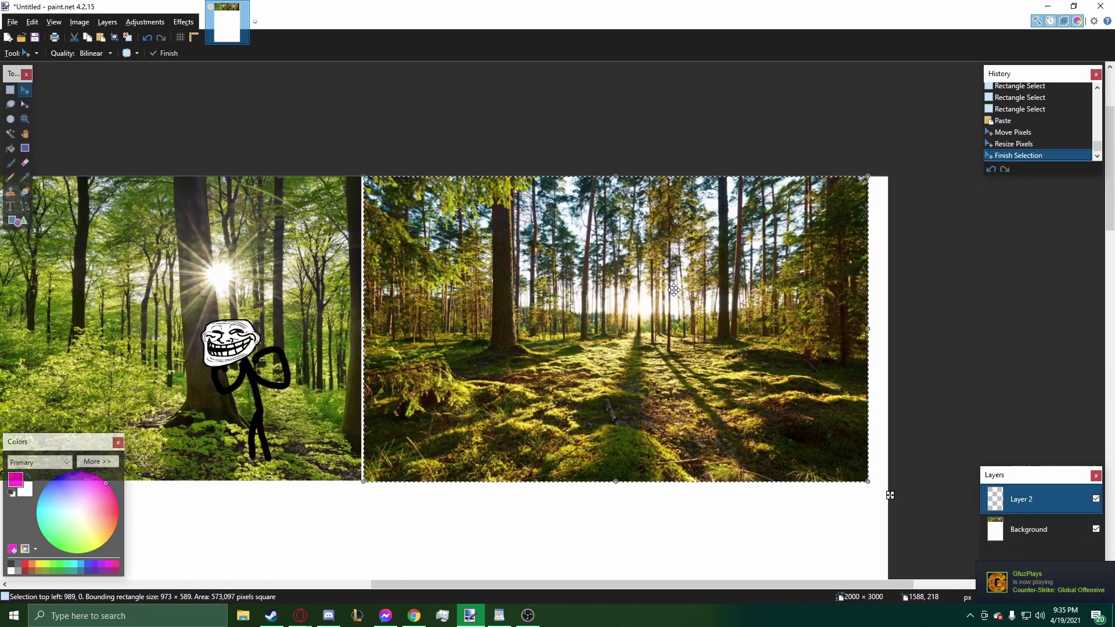
scroll(674, 289, "up", 1)
Return to the troll png results, copy the first troll face image, and switch to paint.net.
key("alt+Tab")
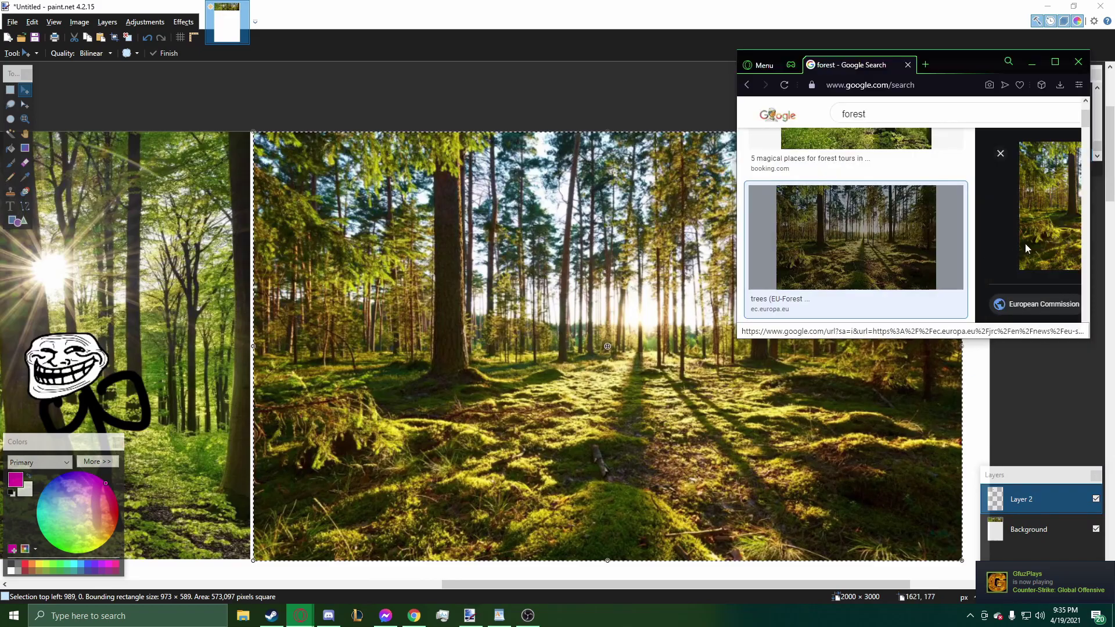
left_click(744, 91)
left_click(745, 92)
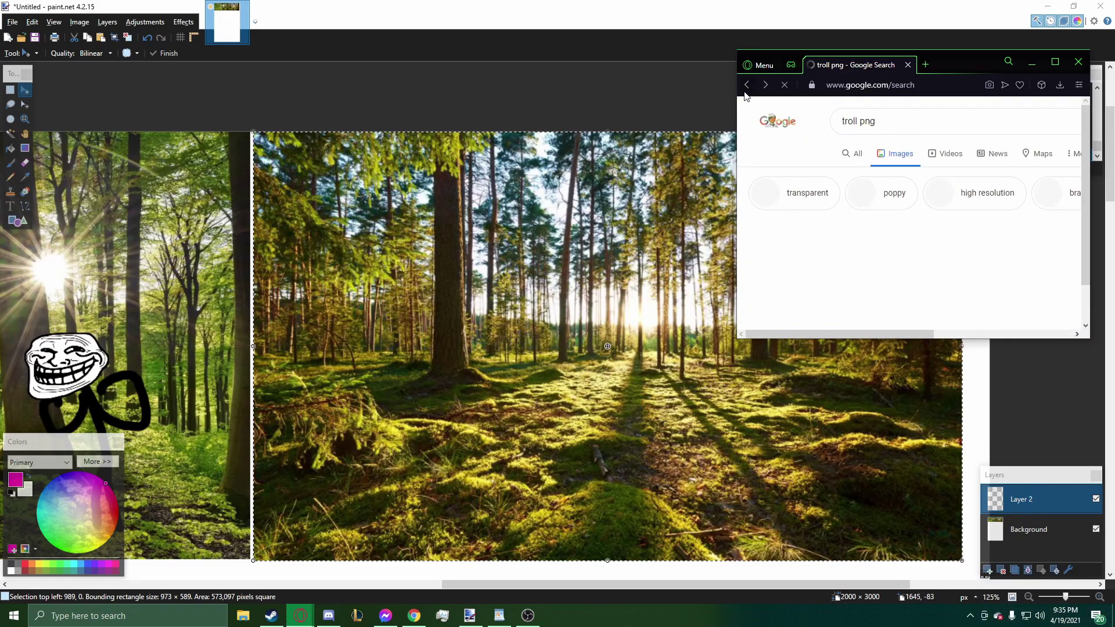
left_click(803, 189)
right_click(1073, 220)
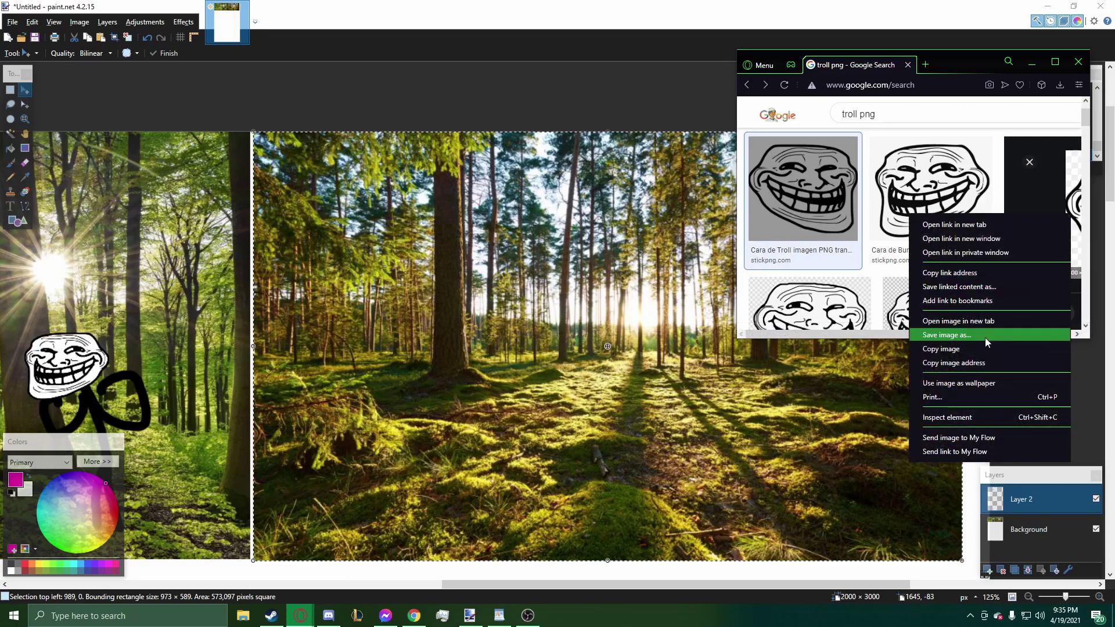
left_click(987, 343)
key("alt+Tab")
Paste the troll face into the second panel and shrink it to about 63×57.
key("ctrl+v")
left_click_drag(391, 286, 835, 289)
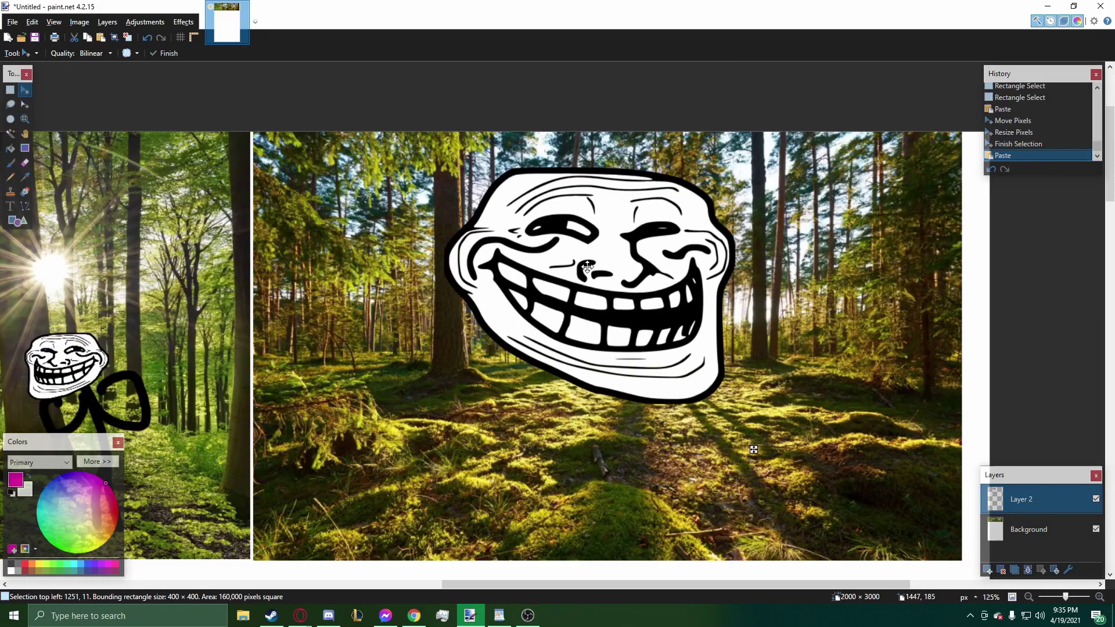
left_click_drag(445, 134, 531, 298)
scroll(513, 302, "up", 2)
left_click_drag(511, 335, 505, 328)
key("s")
left_click(505, 329)
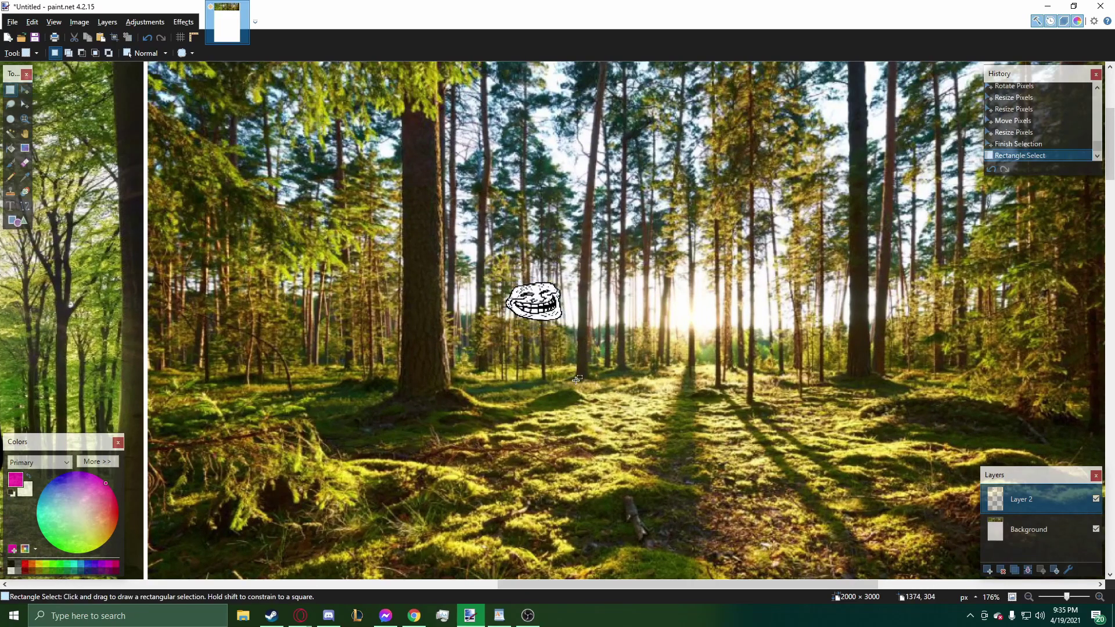
Set up an 8-px black Paintbrush on the Background layer.
scroll(601, 391, "up", 2)
left_click(1028, 529)
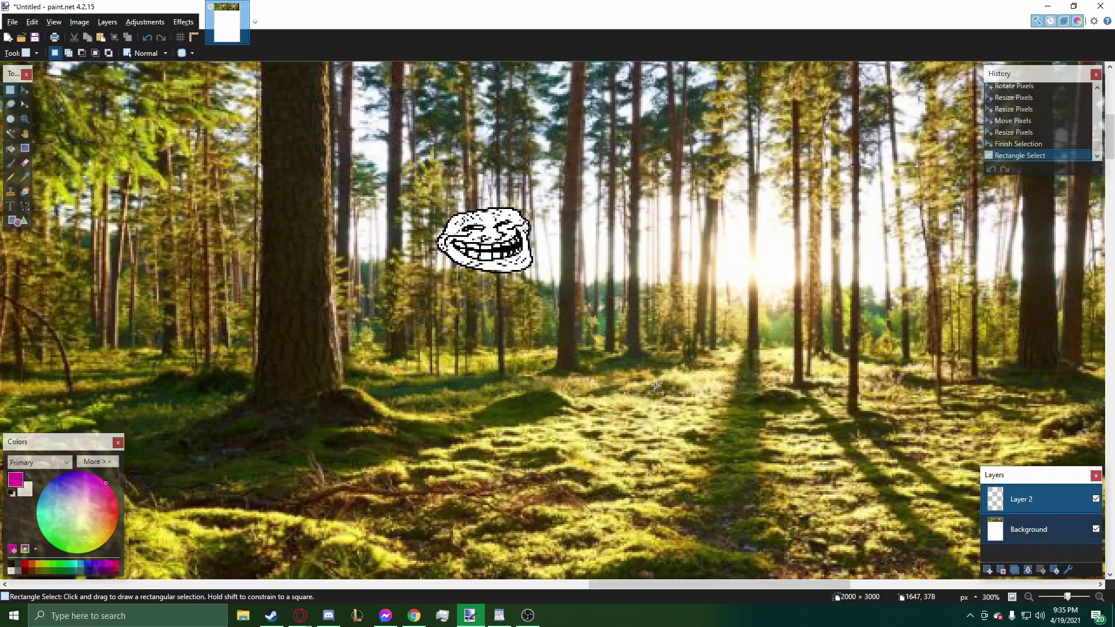
left_click(10, 163)
scroll(504, 331, "up", 1)
key("bracketleft")
key("bracketleft")
key("bracketleft")
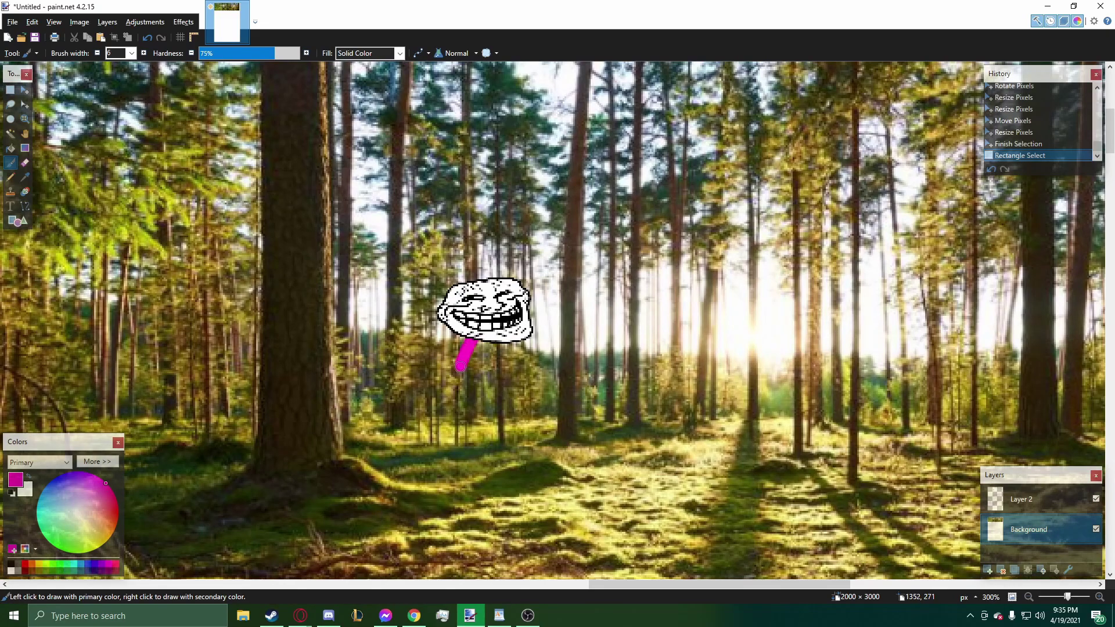
left_click_drag(461, 366, 457, 401)
key("ctrl+z")
left_click(12, 562)
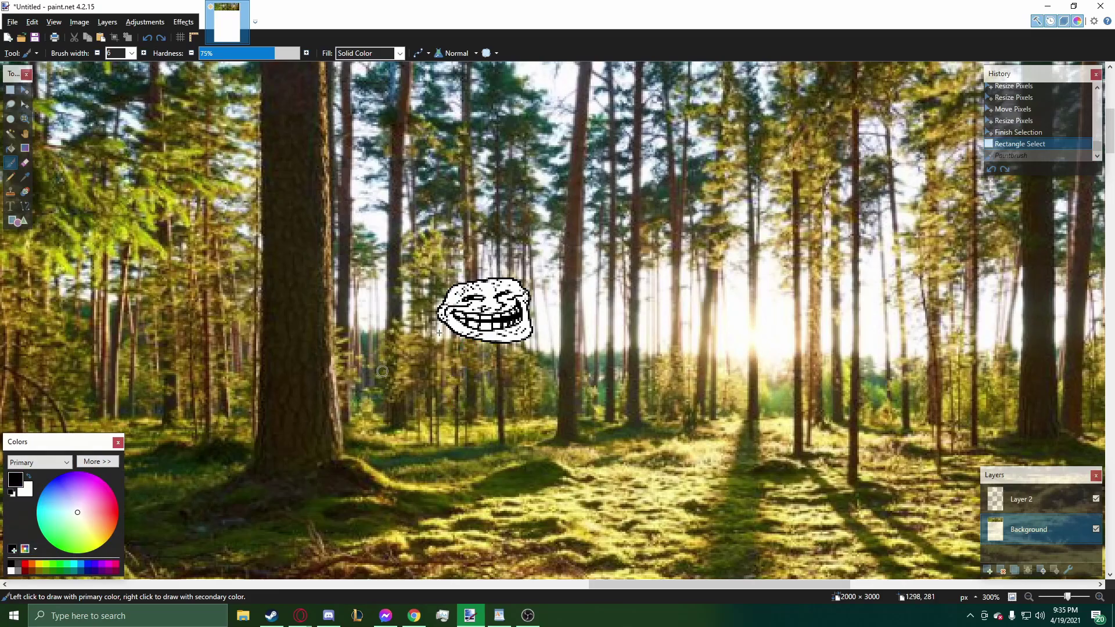
Paint the black stick legs and body beneath the troll face.
left_click_drag(479, 333, 467, 497)
left_click_drag(471, 418, 482, 491)
left_click_drag(470, 349, 455, 427)
left_click_drag(475, 348, 480, 427)
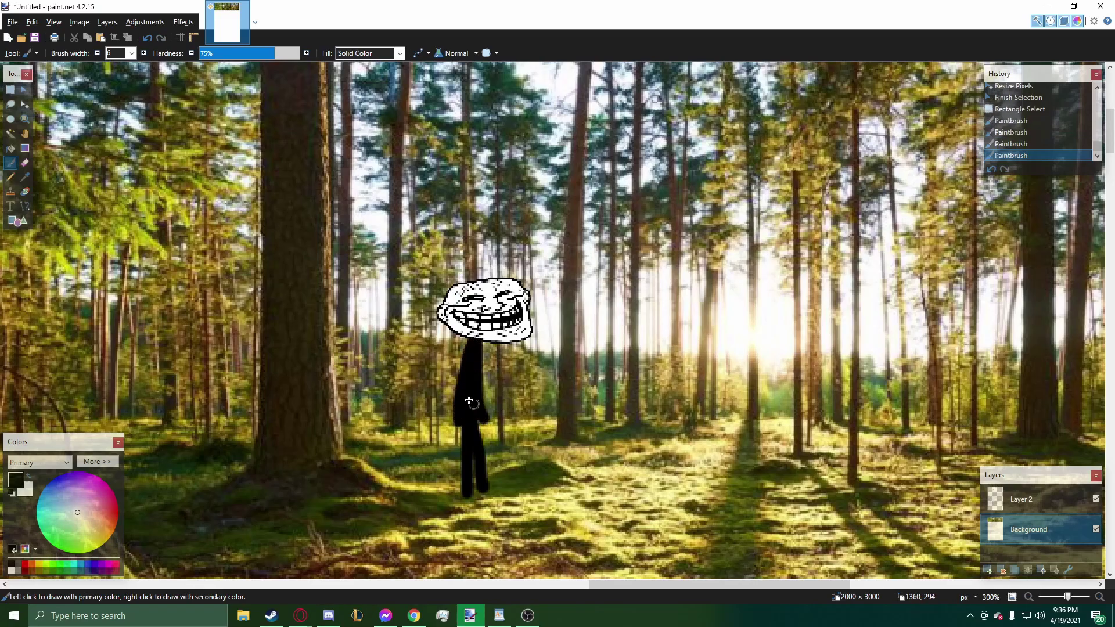
scroll(563, 432, "down", 5)
scroll(560, 426, "down", 3)
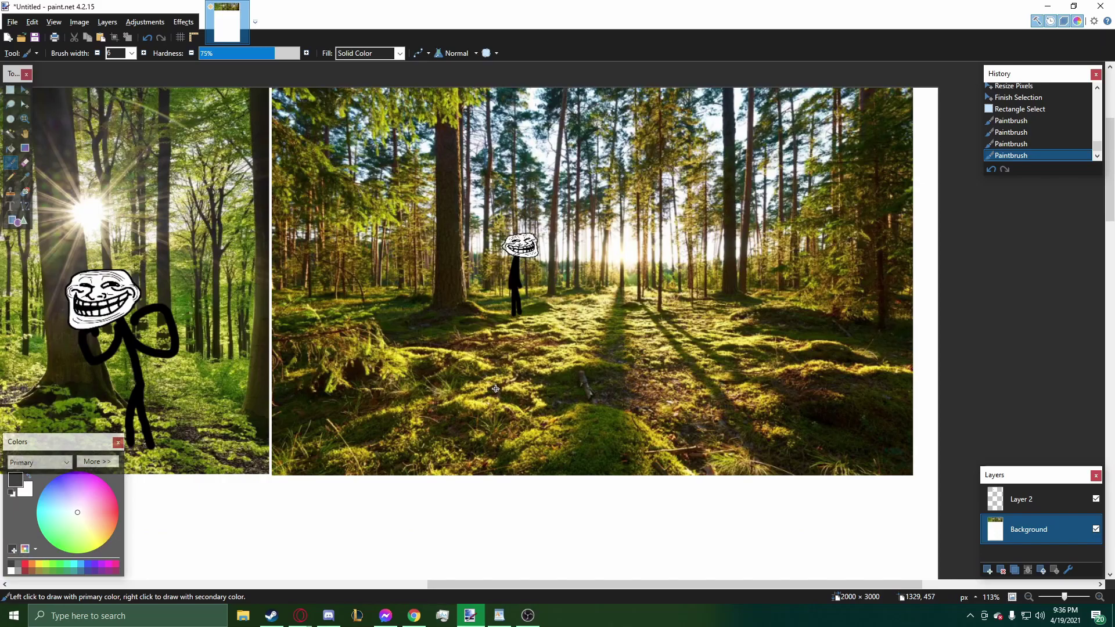
scroll(560, 248, "up", 3)
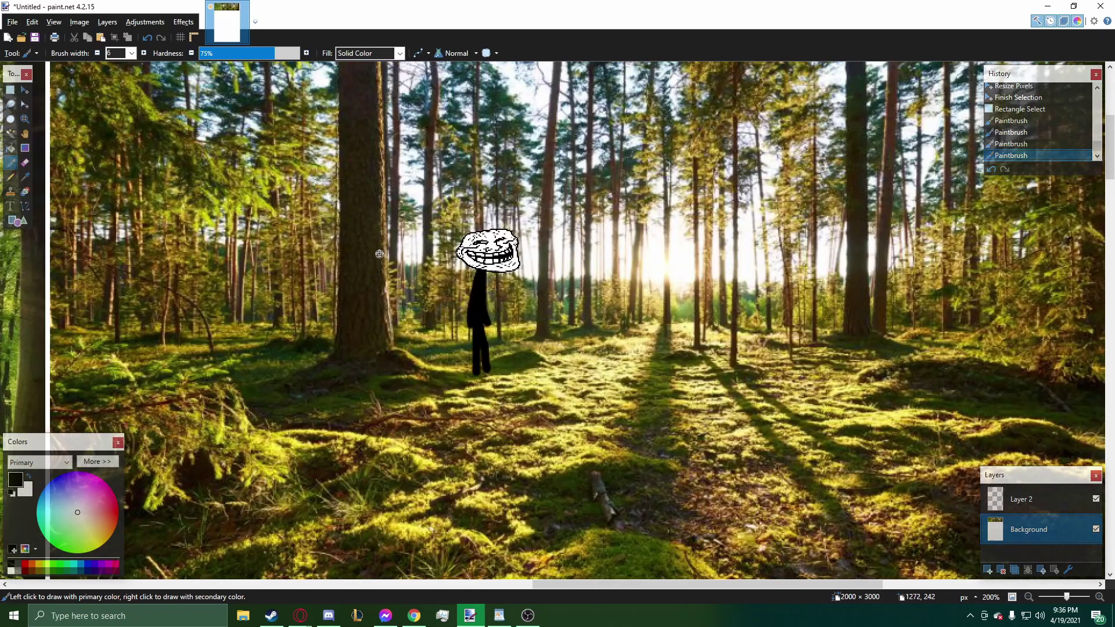
scroll(379, 254, "down", 3)
scroll(385, 297, "up", 3)
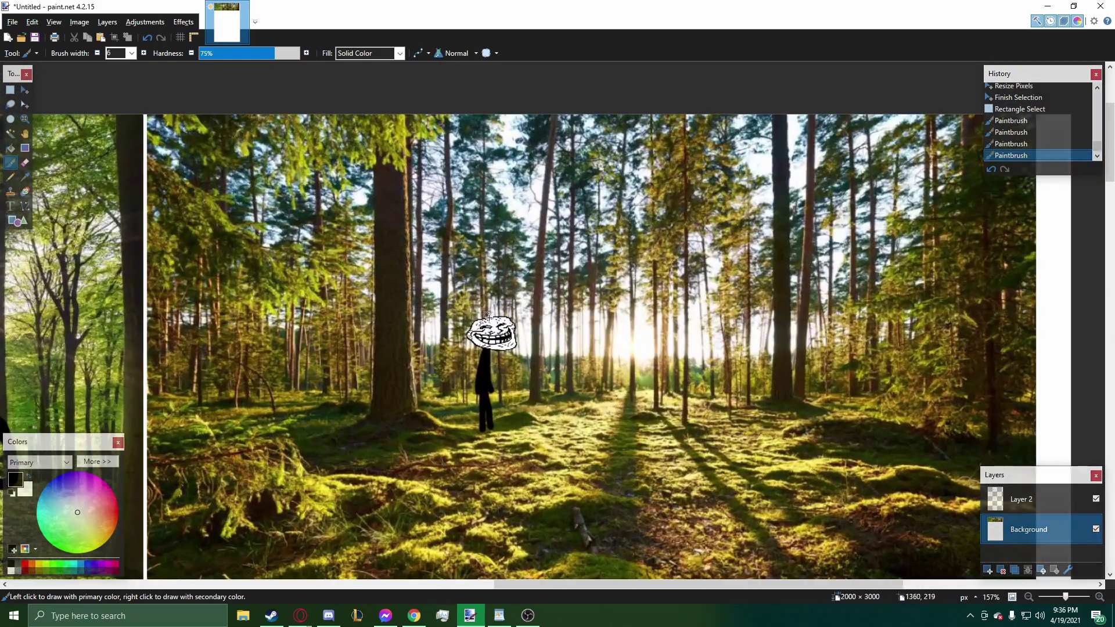
scroll(349, 349, "down", 3)
scroll(336, 481, "down", 1)
scroll(336, 480, "down", 1)
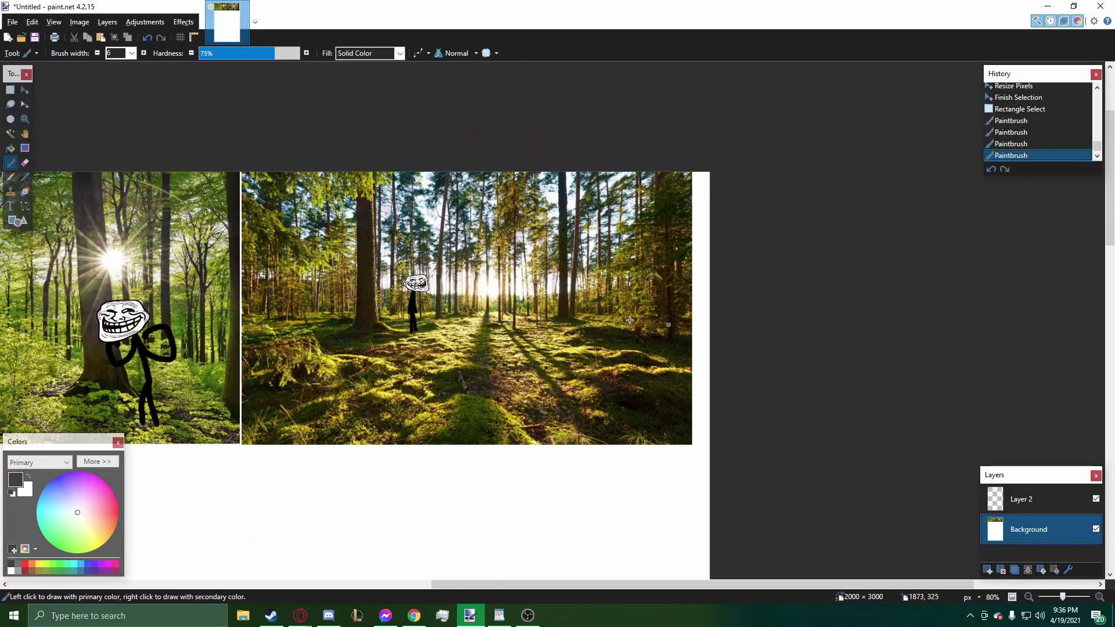
Pick the Text tool with Layer 2 as the active layer.
scroll(408, 431, "up", 3)
key("t")
scroll(659, 320, "down", 3)
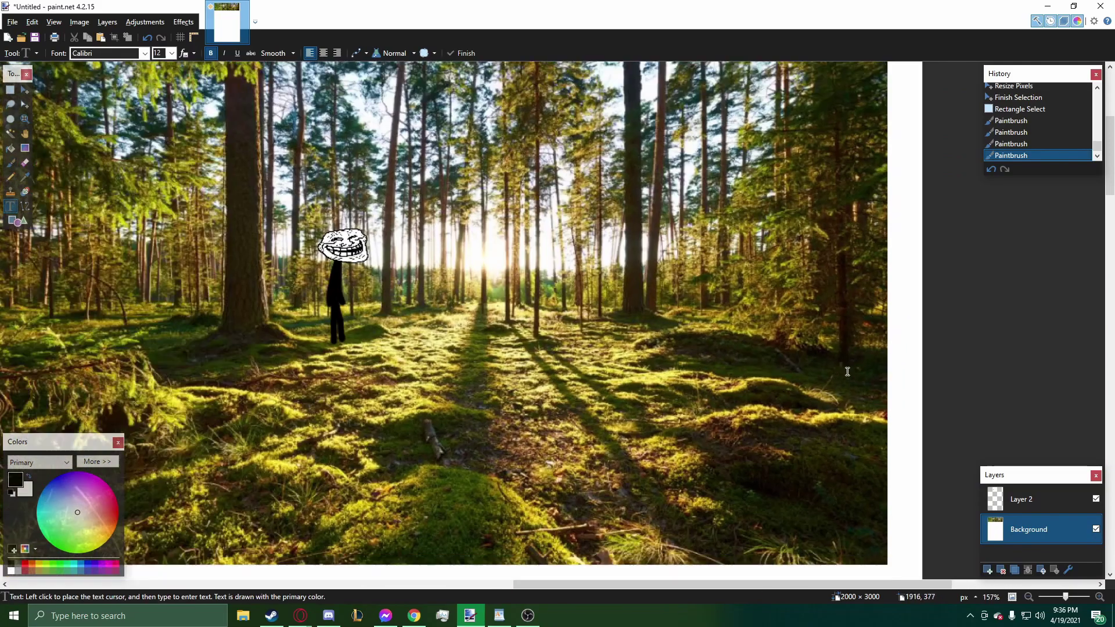
scroll(660, 319, "up", 2)
scroll(660, 319, "down", 2)
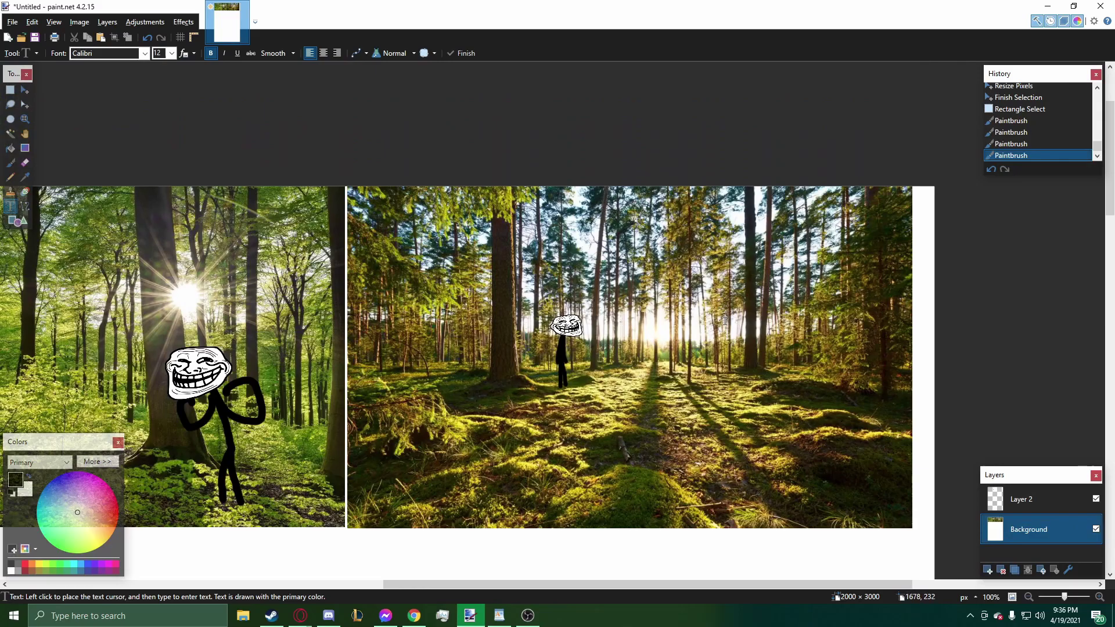
scroll(725, 320, "up", 2)
left_click(1064, 503)
Type the white caption 'Step 2.) The sun is going down' in the lower clearing.
scroll(509, 256, "up", 1)
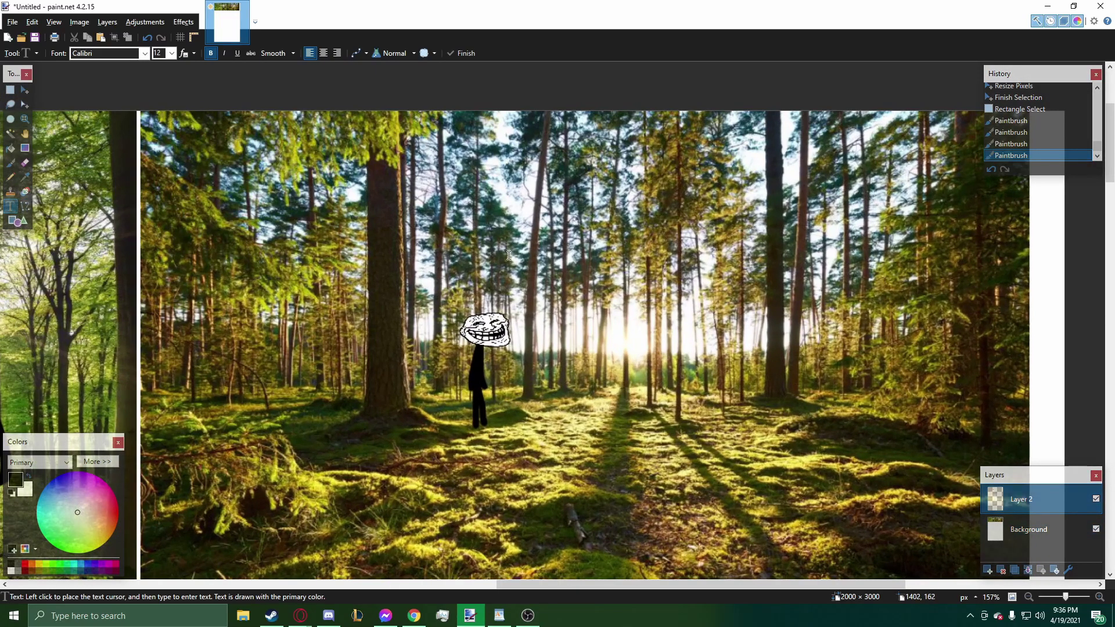
scroll(503, 428, "down", 2)
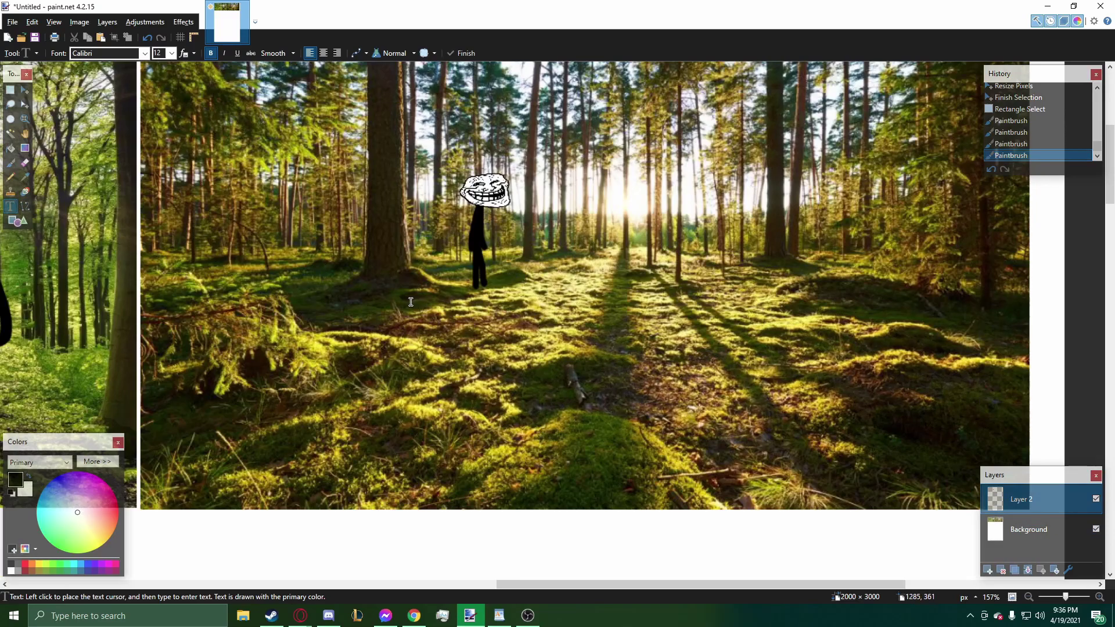
scroll(410, 302, "down", 1)
scroll(827, 418, "up", 2)
left_click(645, 413)
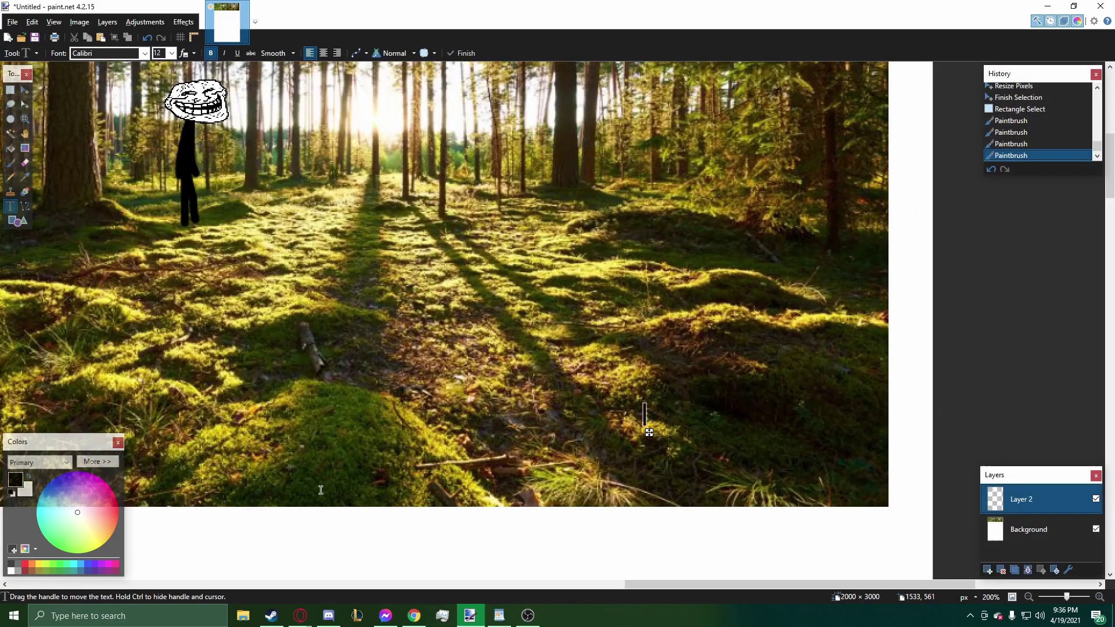
left_click(11, 572)
type("Step 2.)")
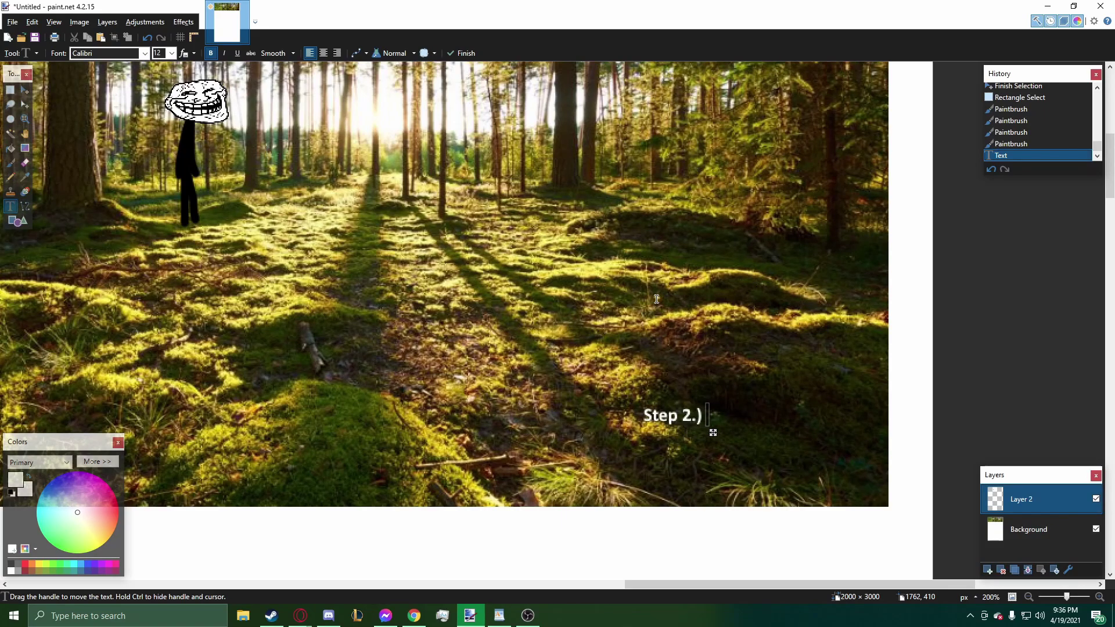
type(" The sun is going down")
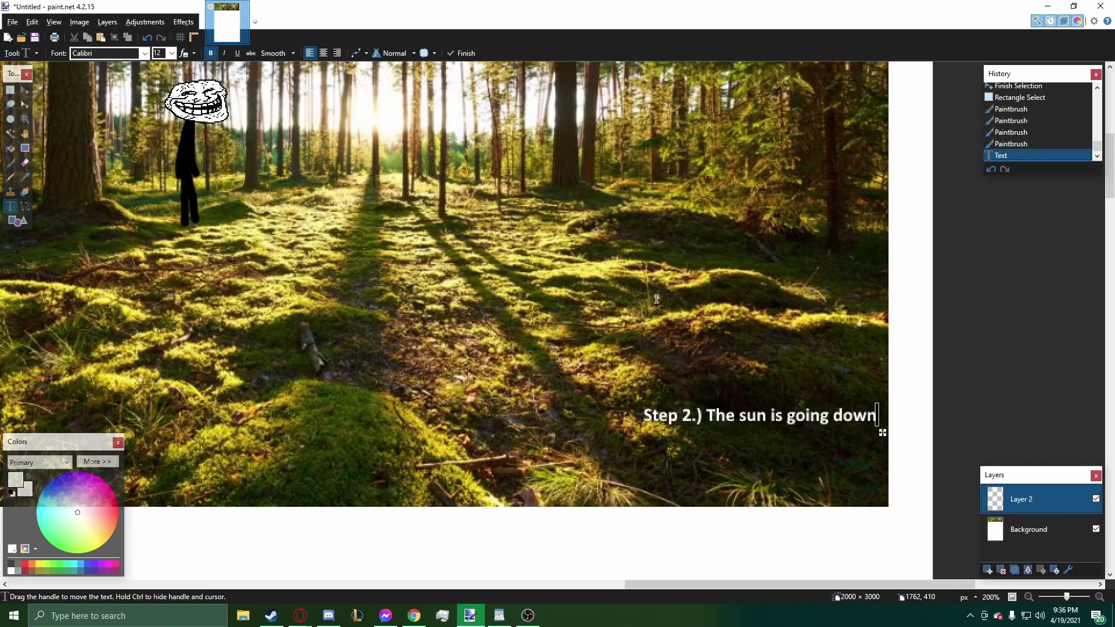
Commit the Step 2 caption by switching to Rectangle Select.
left_click(10, 90)
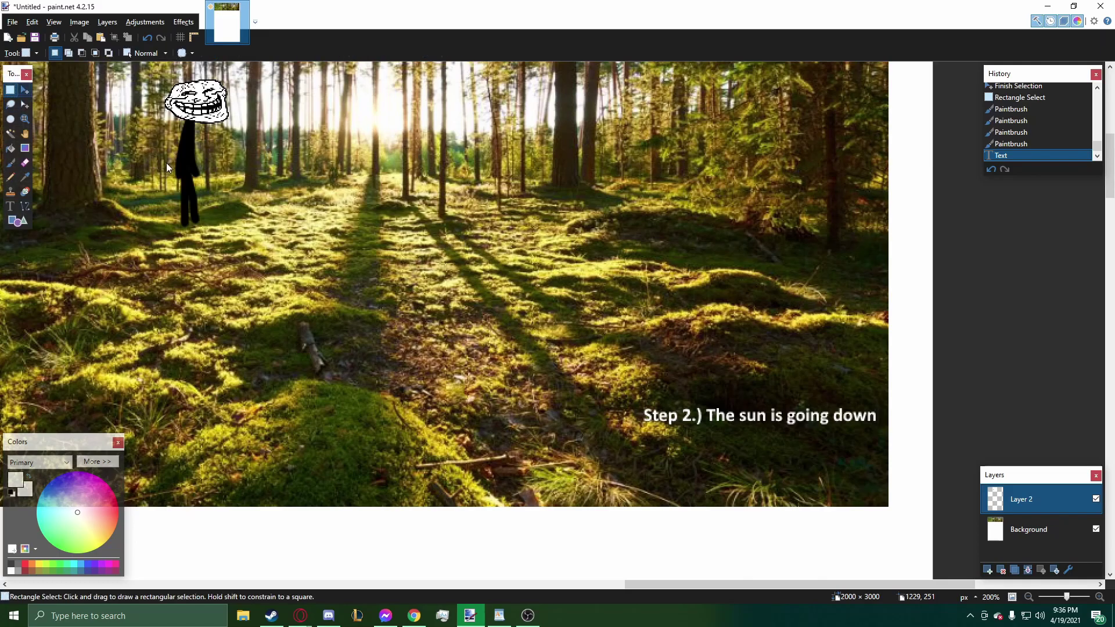
scroll(757, 369, "down", 5)
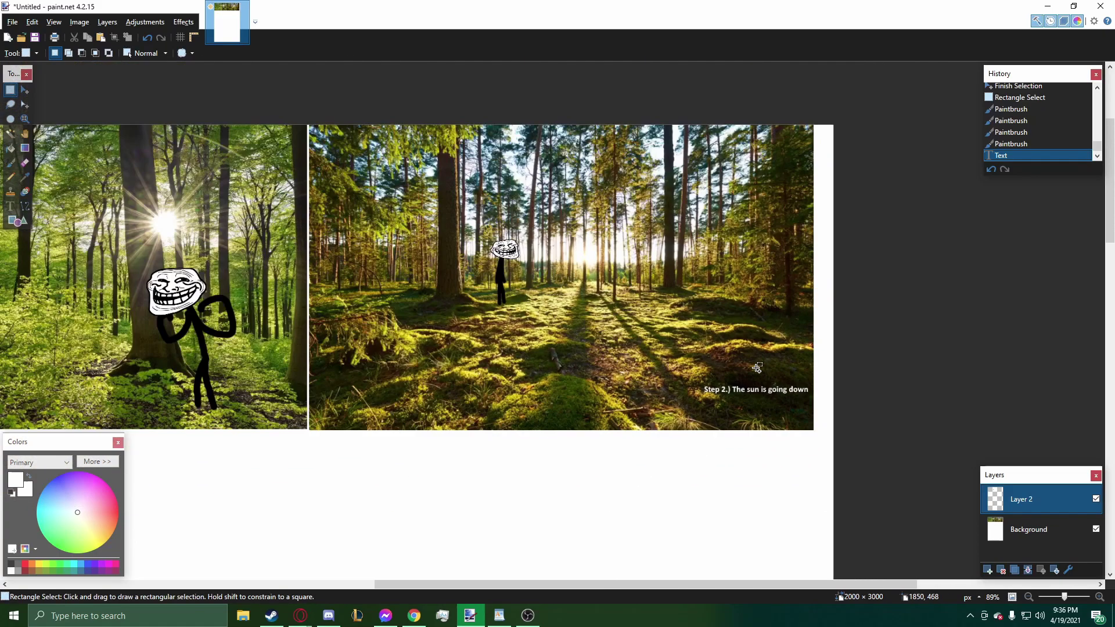
scroll(757, 369, "down", 1)
scroll(973, 391, "down", 1)
scroll(759, 394, "up", 1)
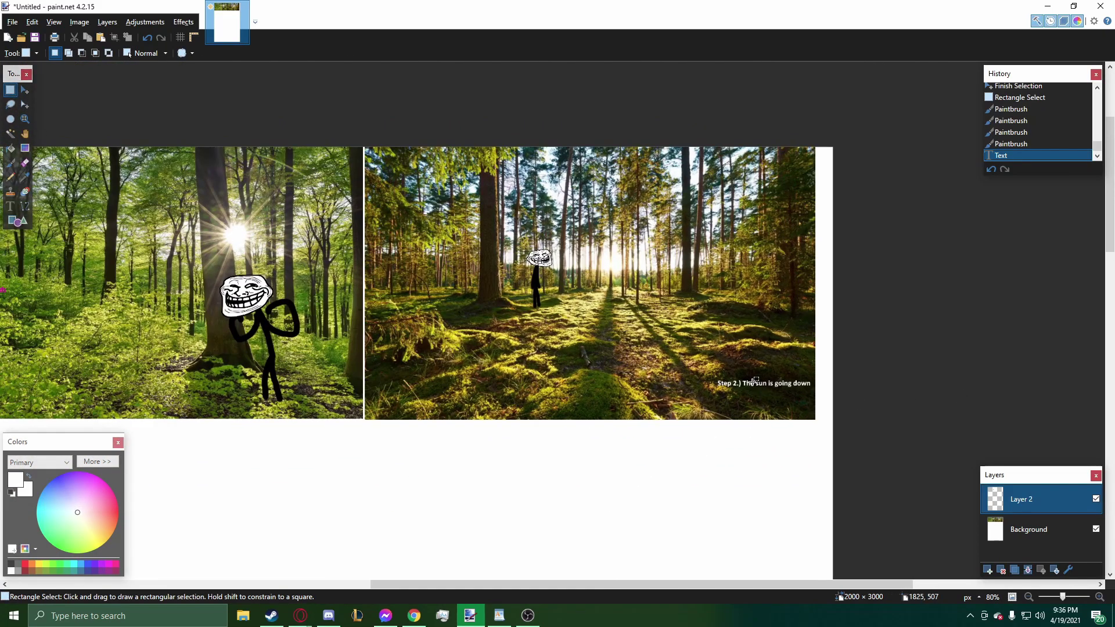
Draw selections around the Step 2 caption and stick figure to check their placement.
left_click_drag(706, 373, 813, 405)
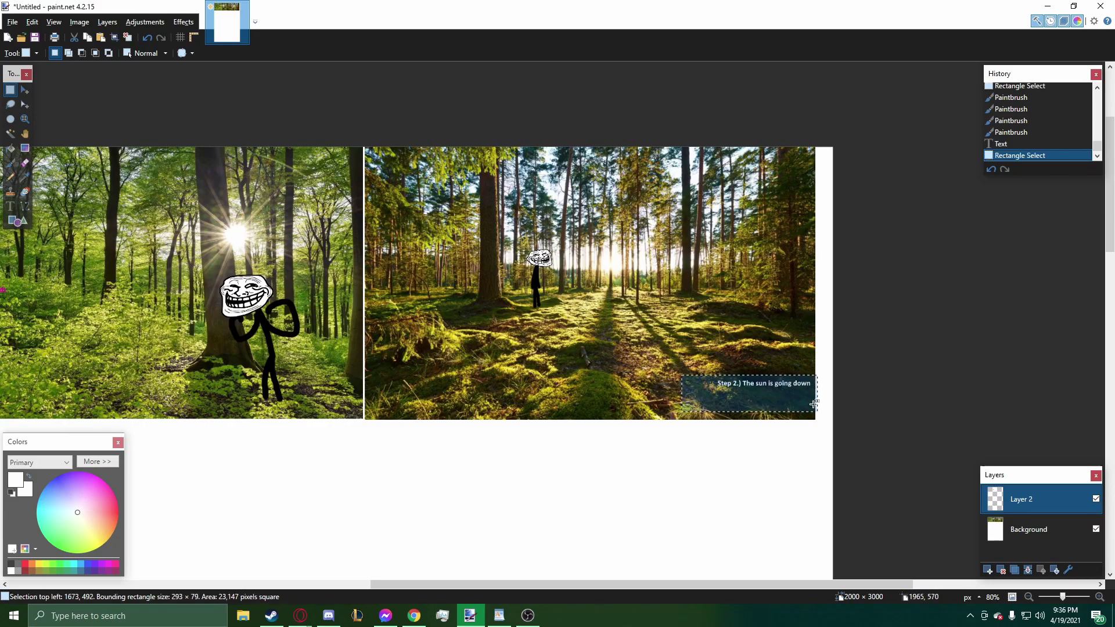
left_click_drag(594, 219, 522, 305)
left_click(624, 283)
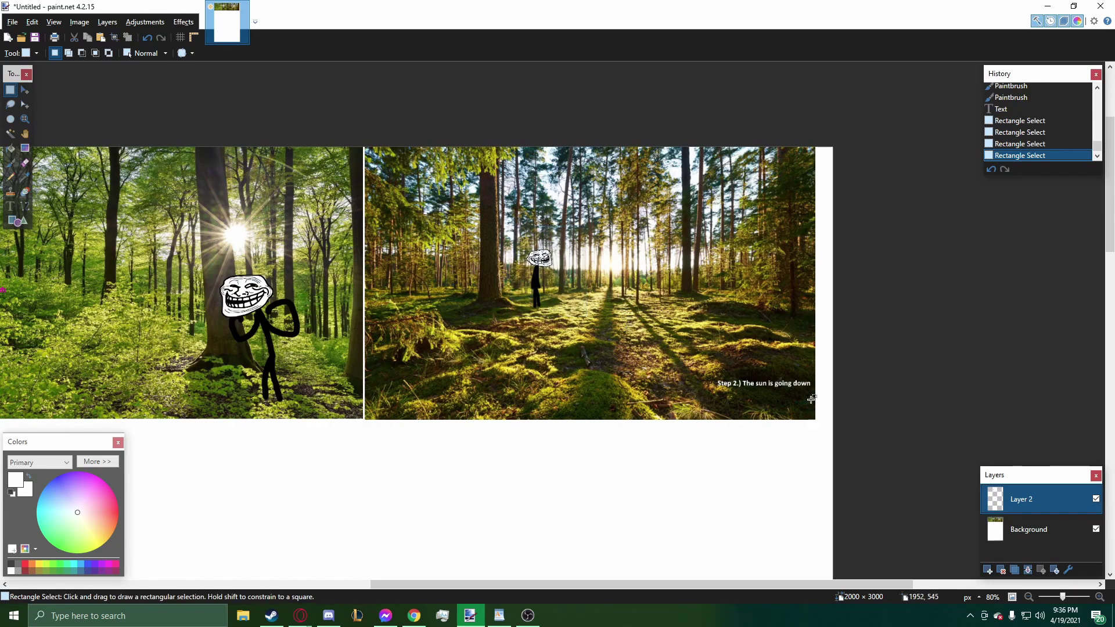
scroll(751, 384, "up", 4)
left_click_drag(639, 359, 796, 397)
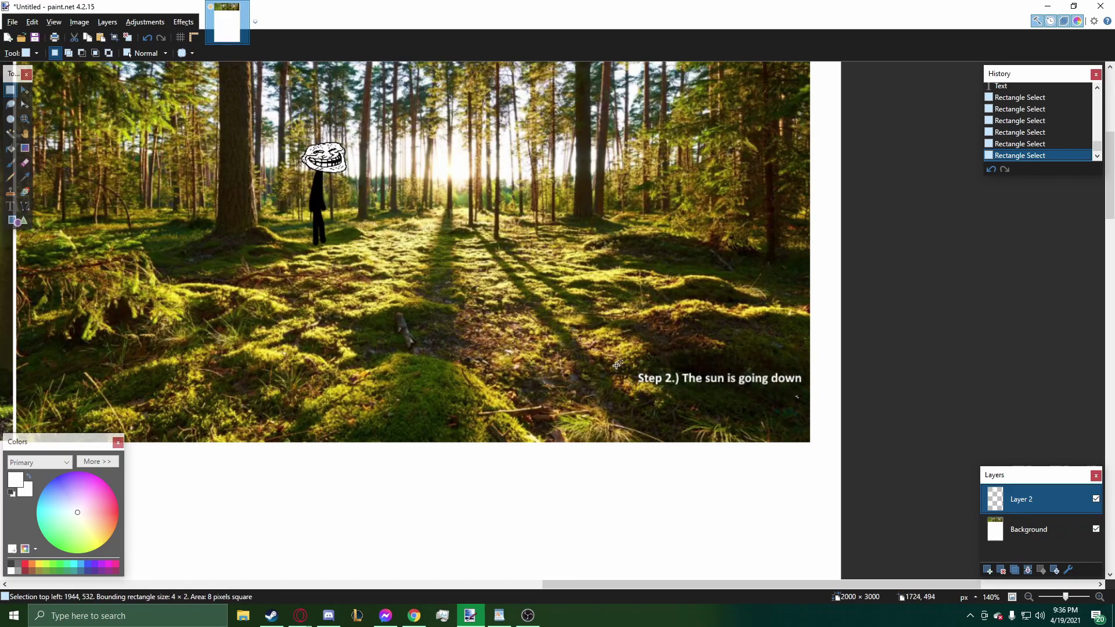
scroll(636, 367, "down", 4)
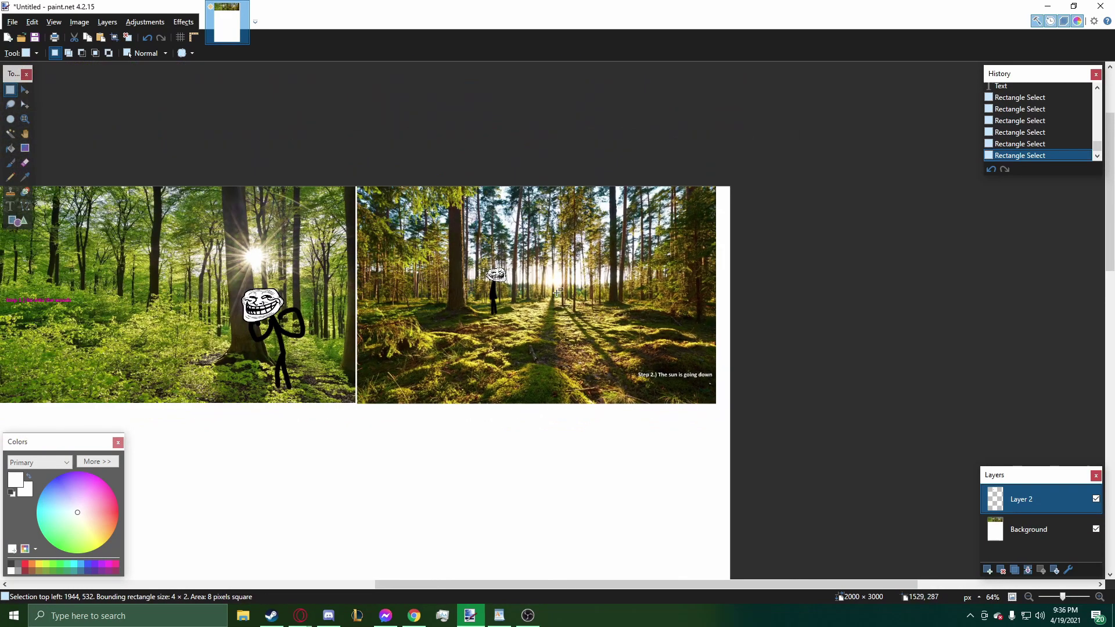
scroll(562, 276, "up", 3)
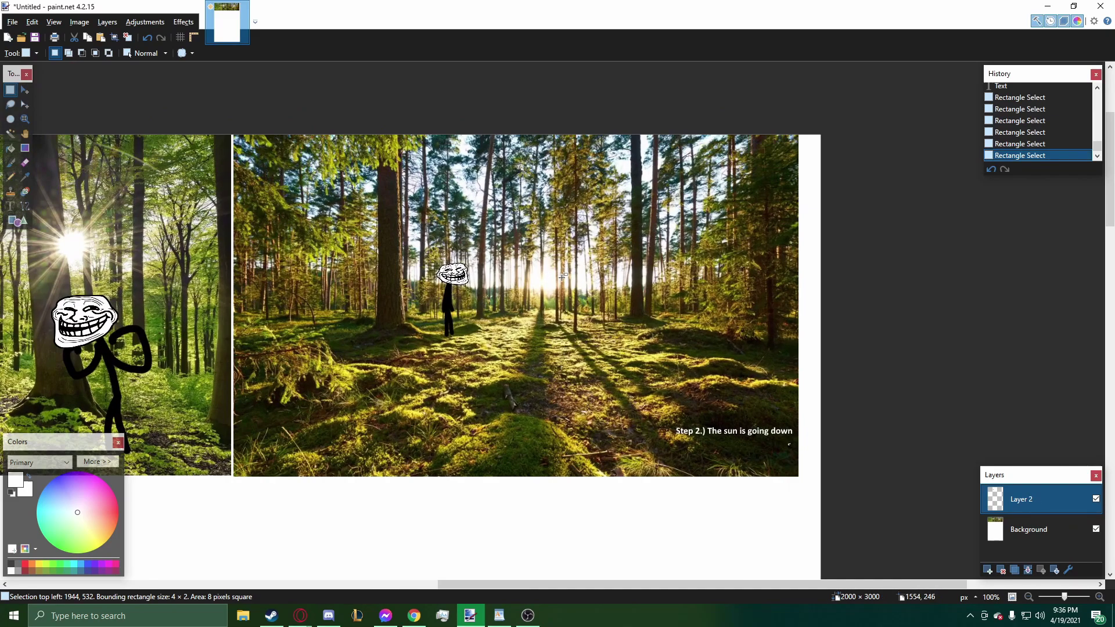
scroll(555, 279, "up", 2)
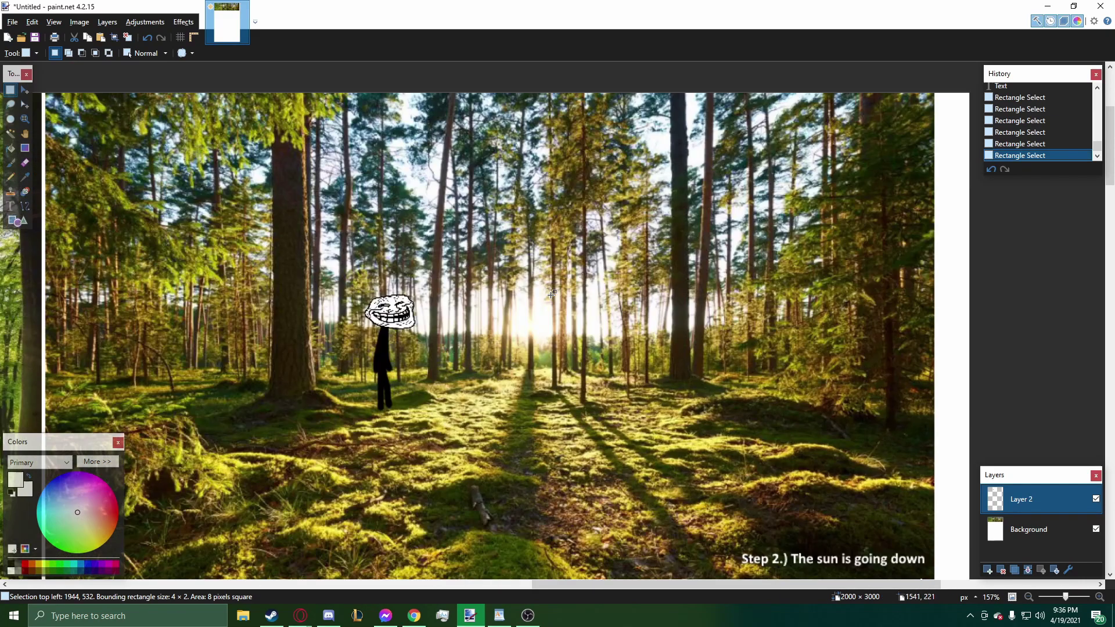
scroll(642, 336, "down", 2)
scroll(749, 499, "up", 2)
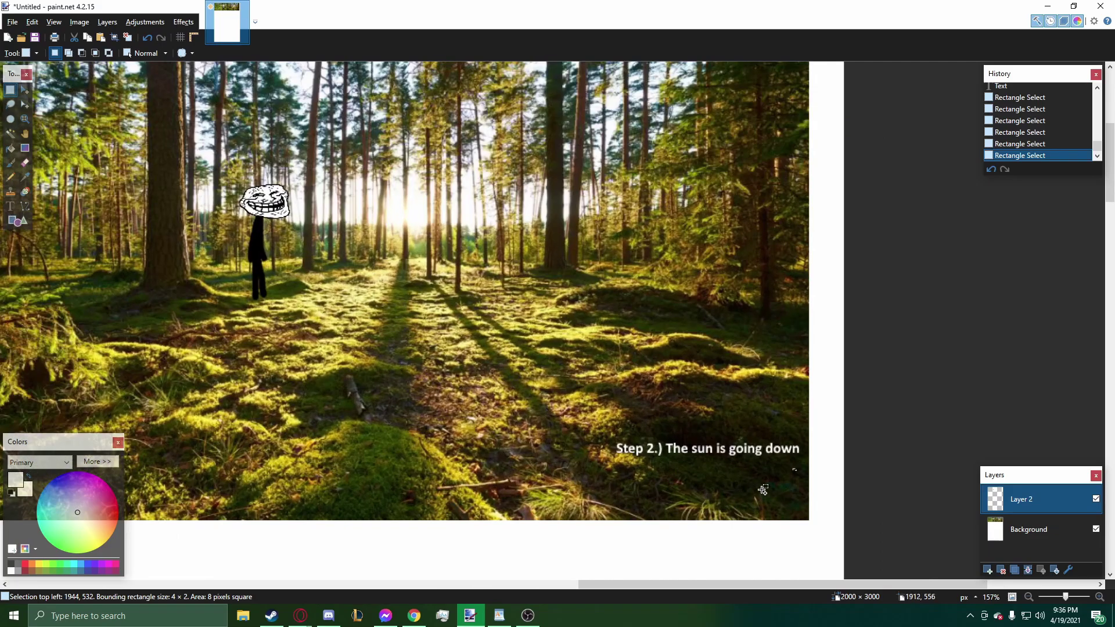
scroll(807, 465, "down", 3)
scroll(807, 464, "up", 2)
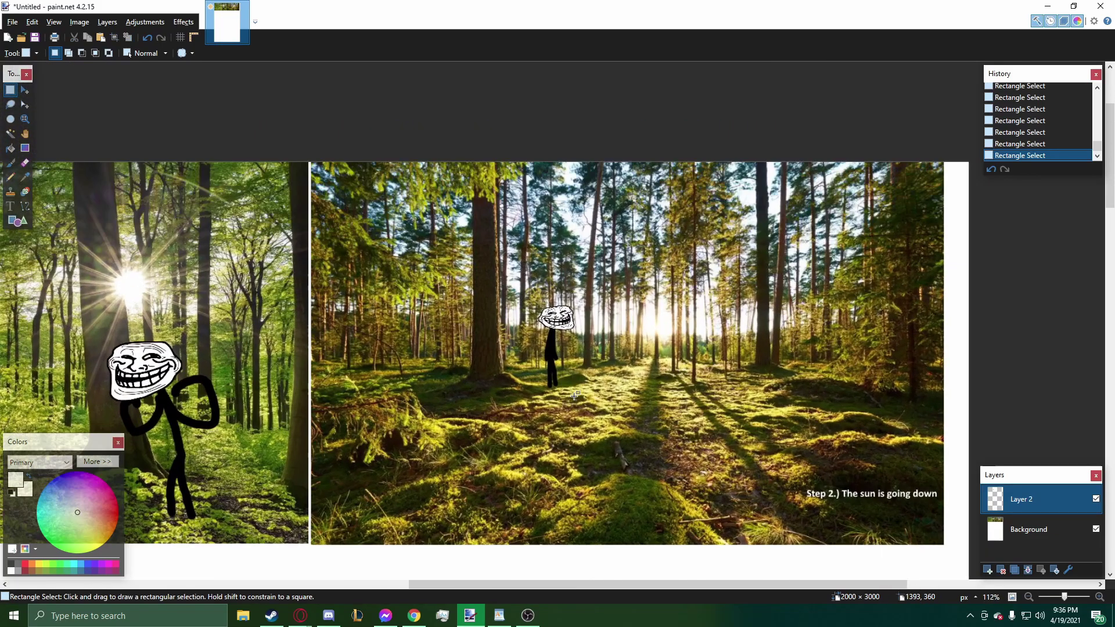
scroll(803, 419, "down", 1)
scroll(803, 418, "down", 3)
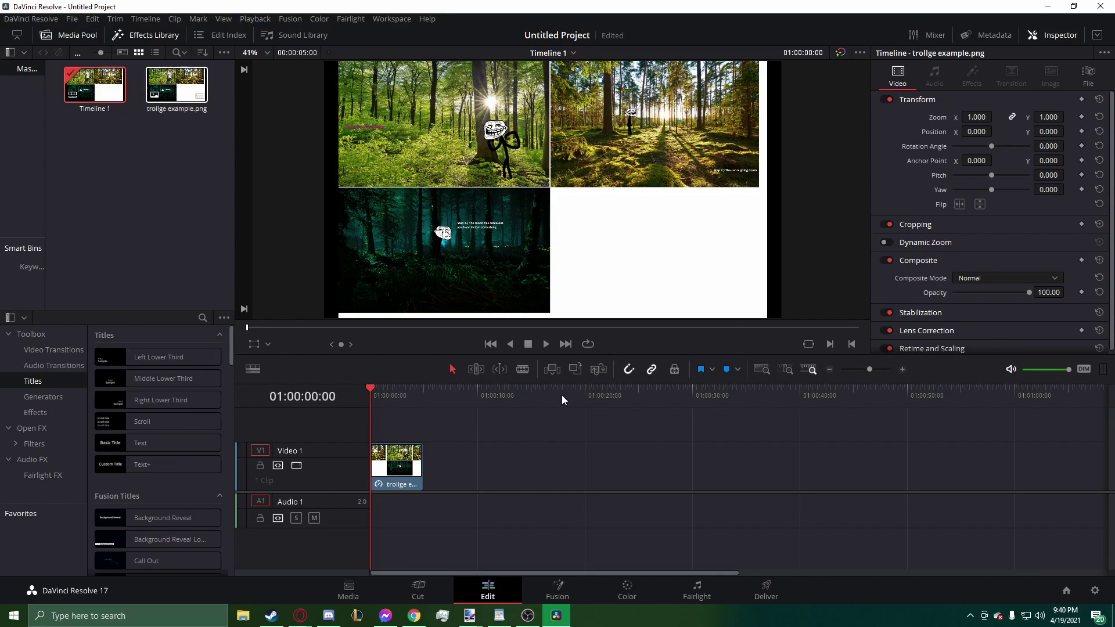
Trim out the trollge example.png clip on Timeline 1 to 00:00:25:07.
left_click(502, 451)
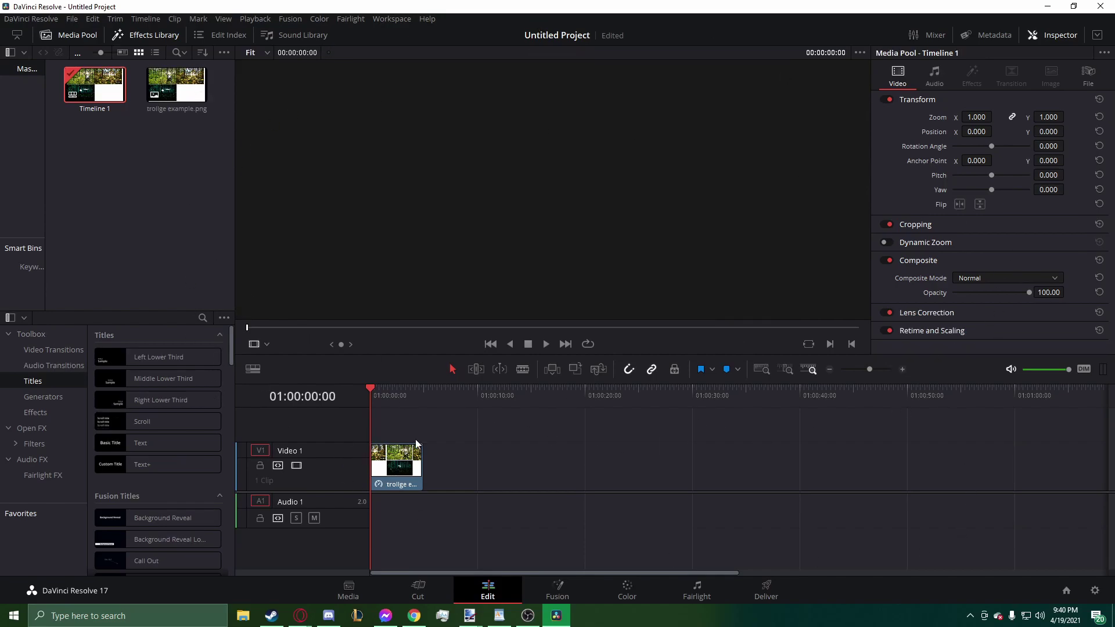
left_click(393, 450)
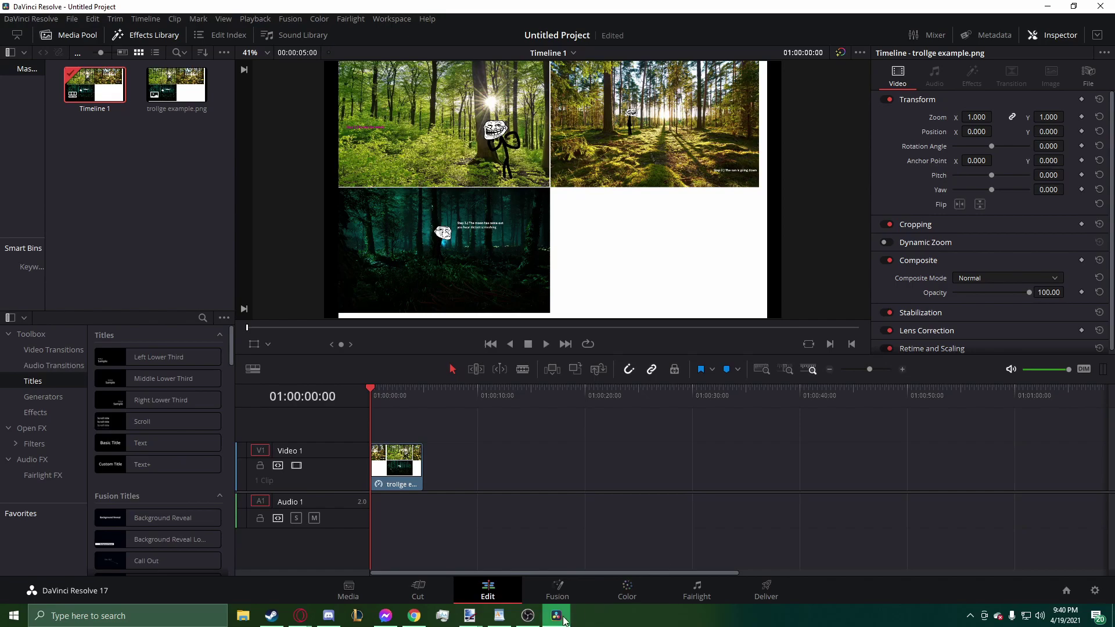
mouse_move(556, 614)
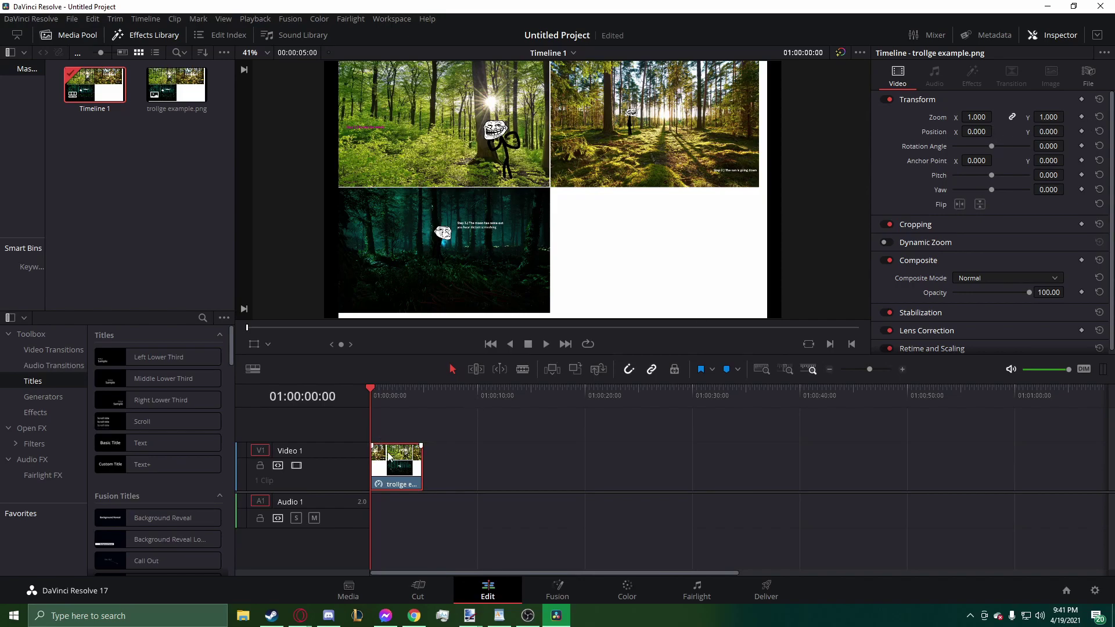
left_click(426, 466)
left_click_drag(425, 463, 641, 462)
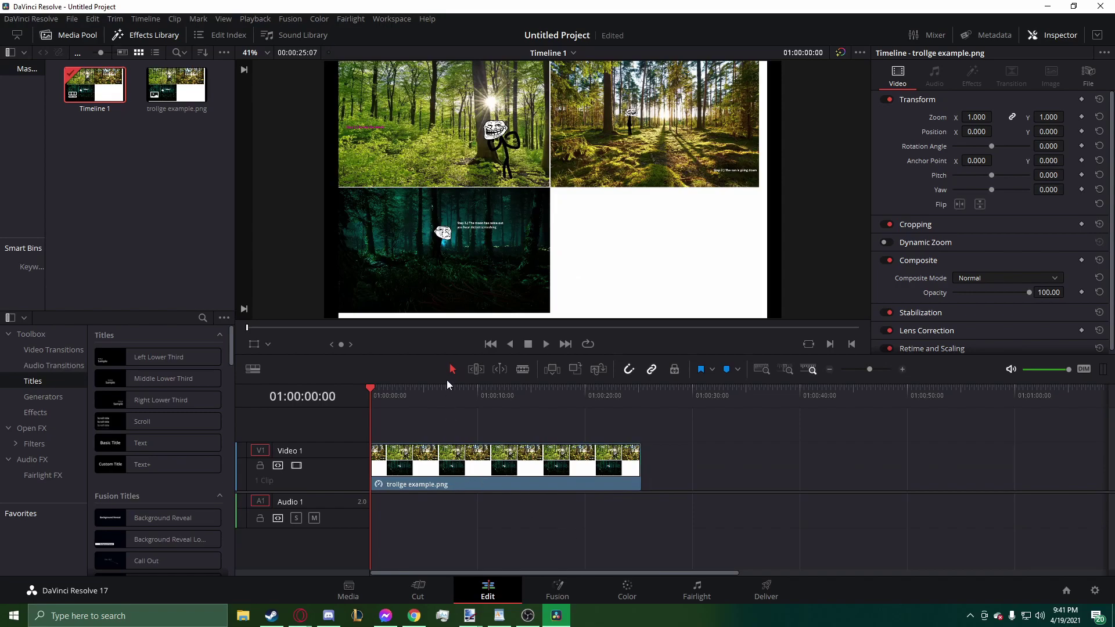
left_click(300, 615)
triple_click(939, 114)
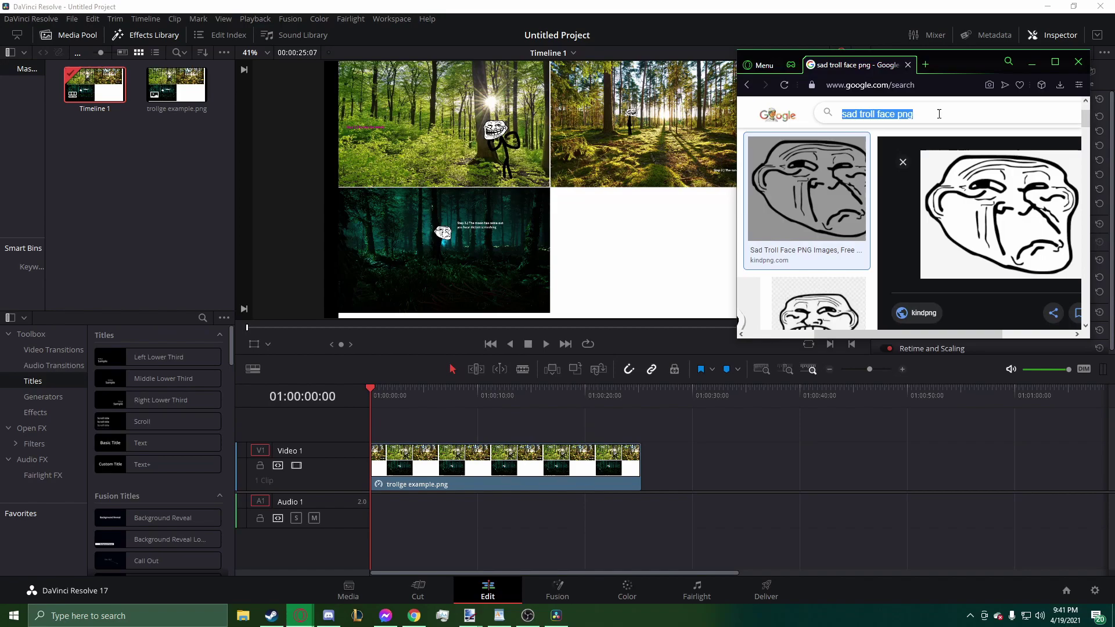
Open naturalreaders.com/online in a new tab, enlarge the window and clear the sample text.
left_click(928, 64)
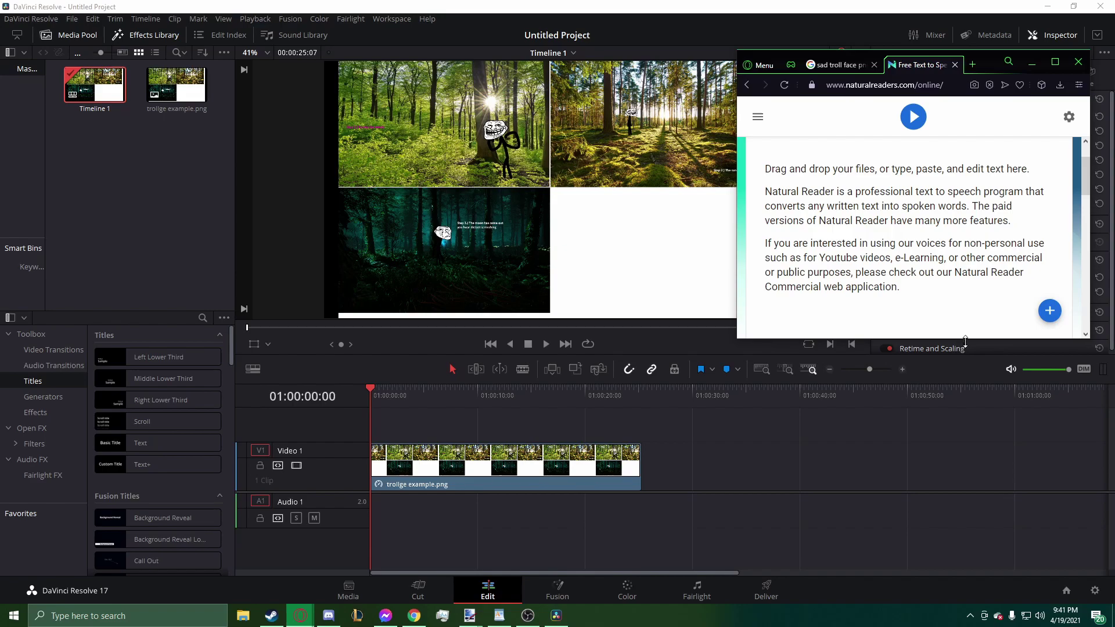
left_click_drag(965, 340, 965, 475)
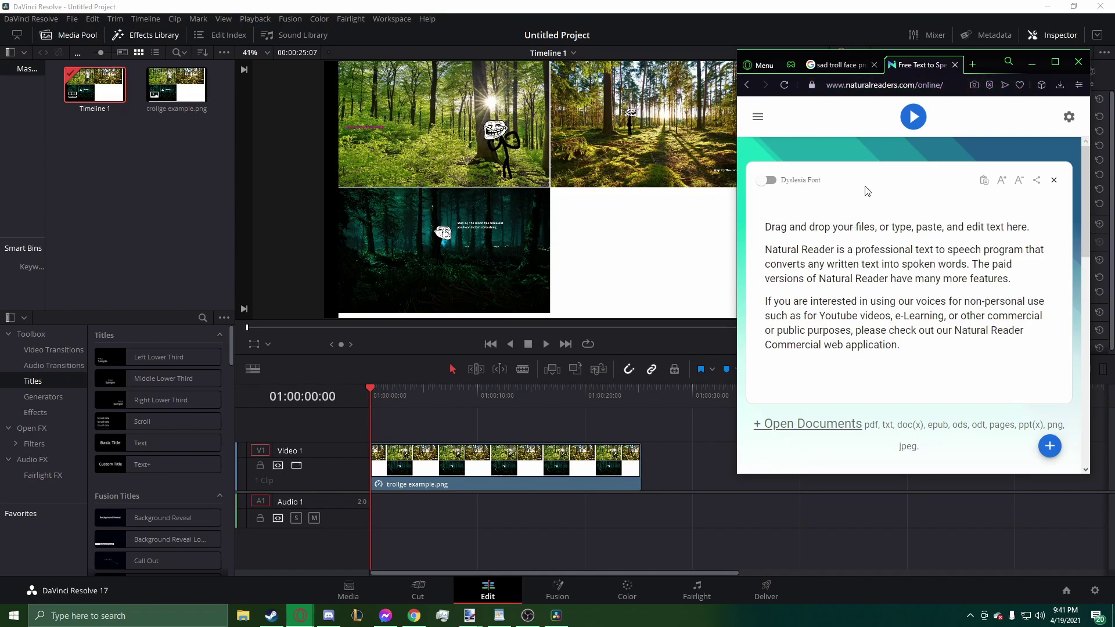
key("ctrl+a")
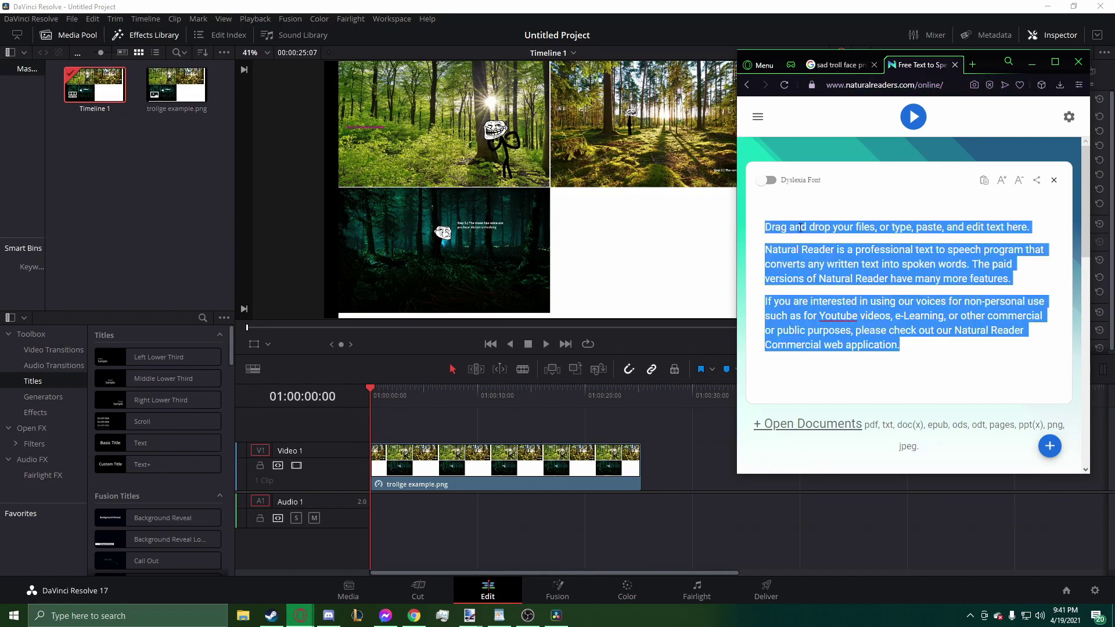
key("BackSpace")
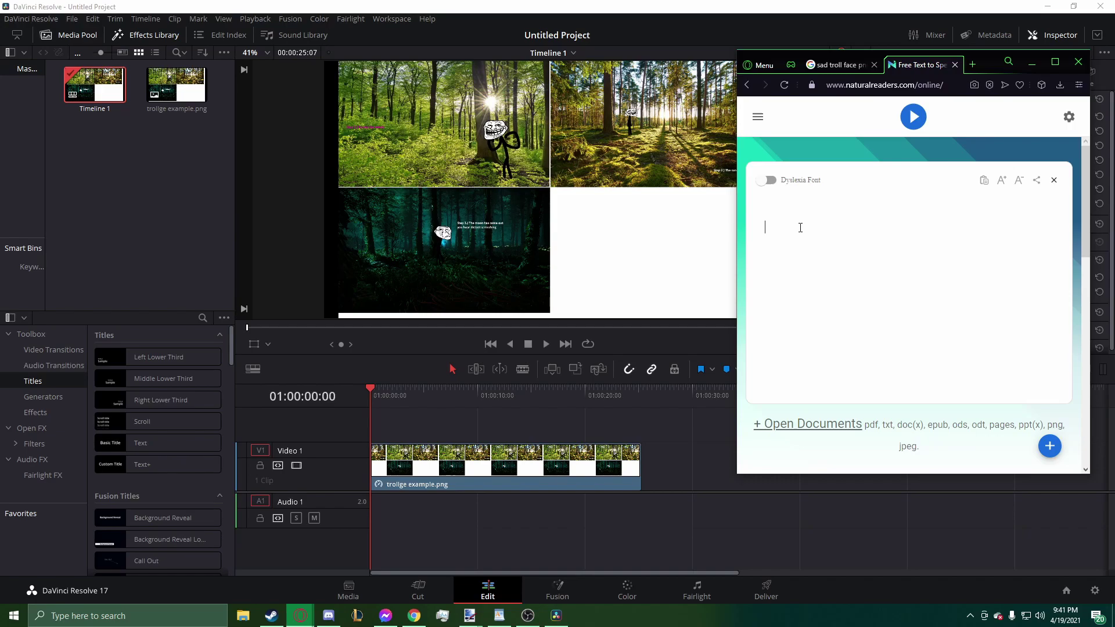
left_click(632, 434)
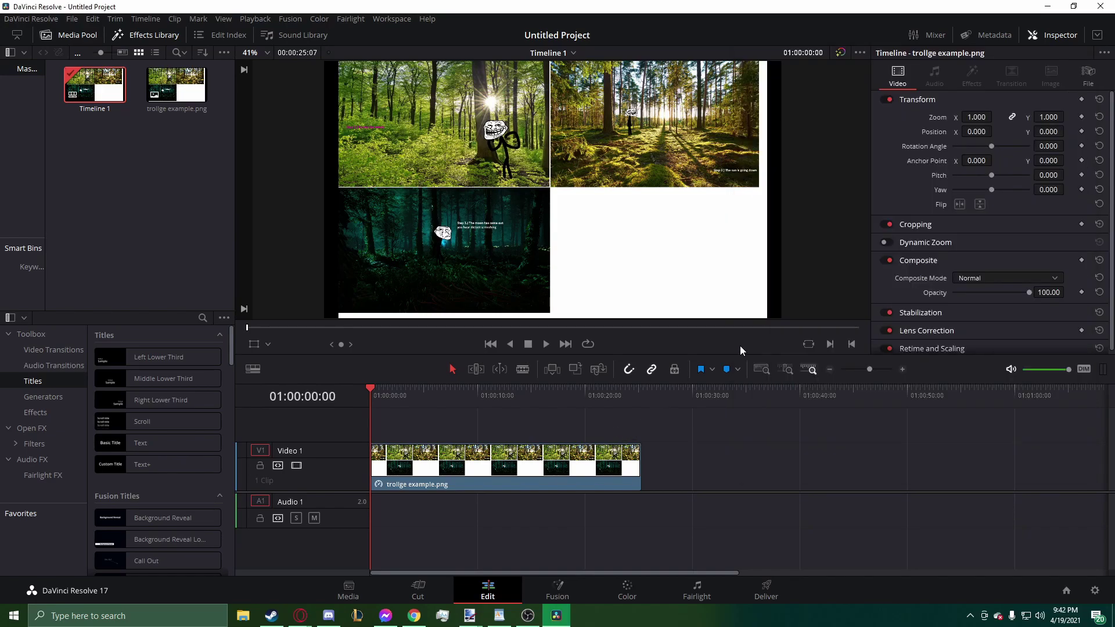
key("alt+Tab")
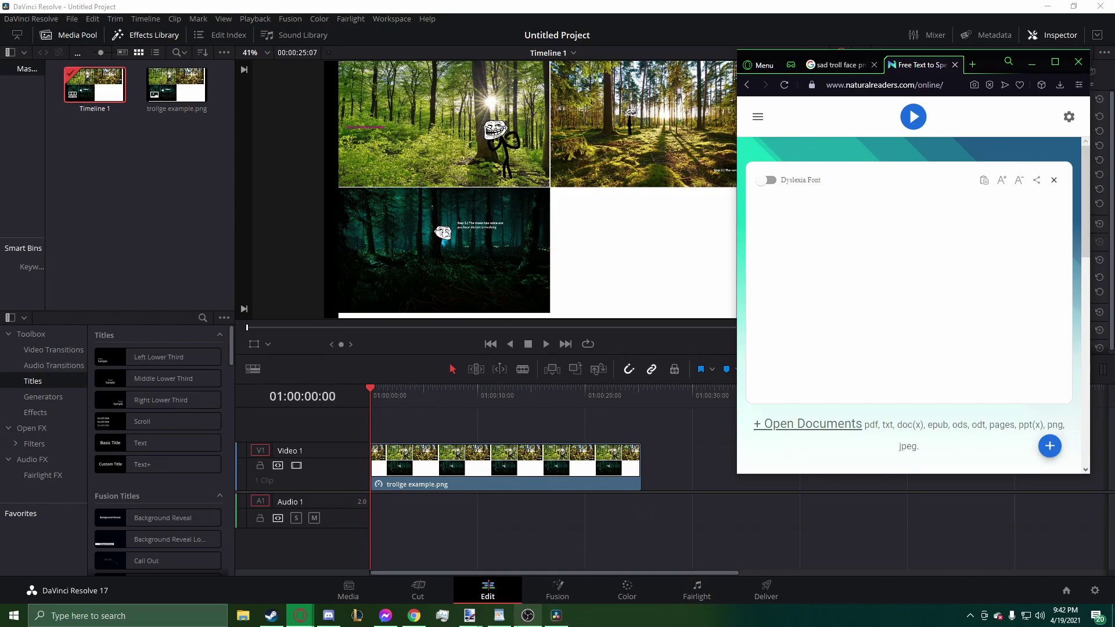
left_click(528, 615)
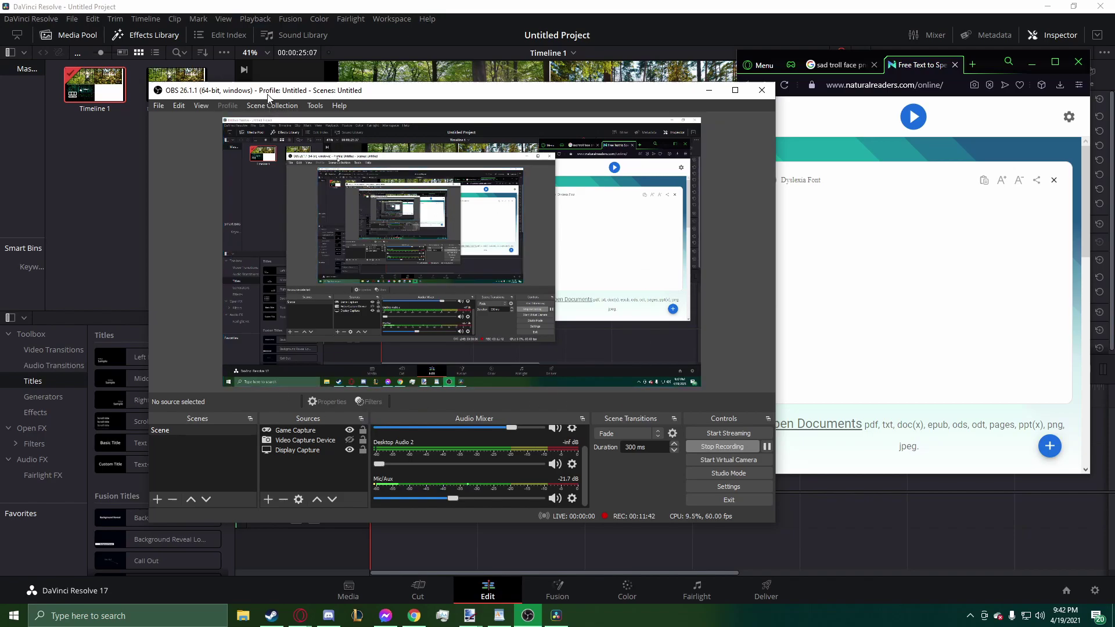
Move the OBS window to the left and toggle Dyslexia Font on then off.
left_click_drag(269, 97, 122, 114)
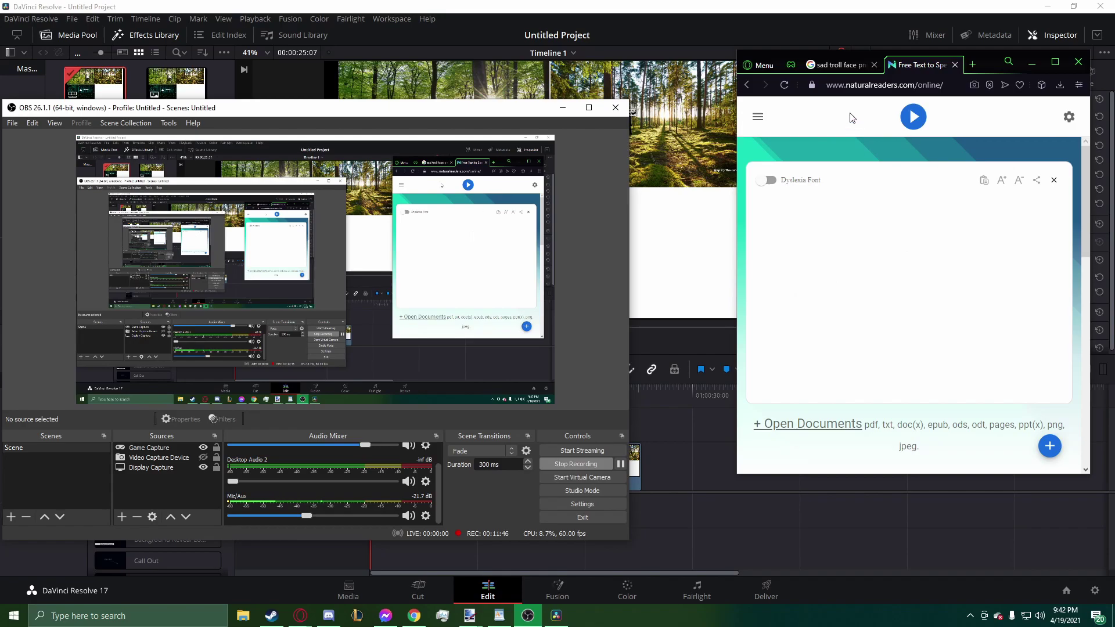
left_click(813, 183)
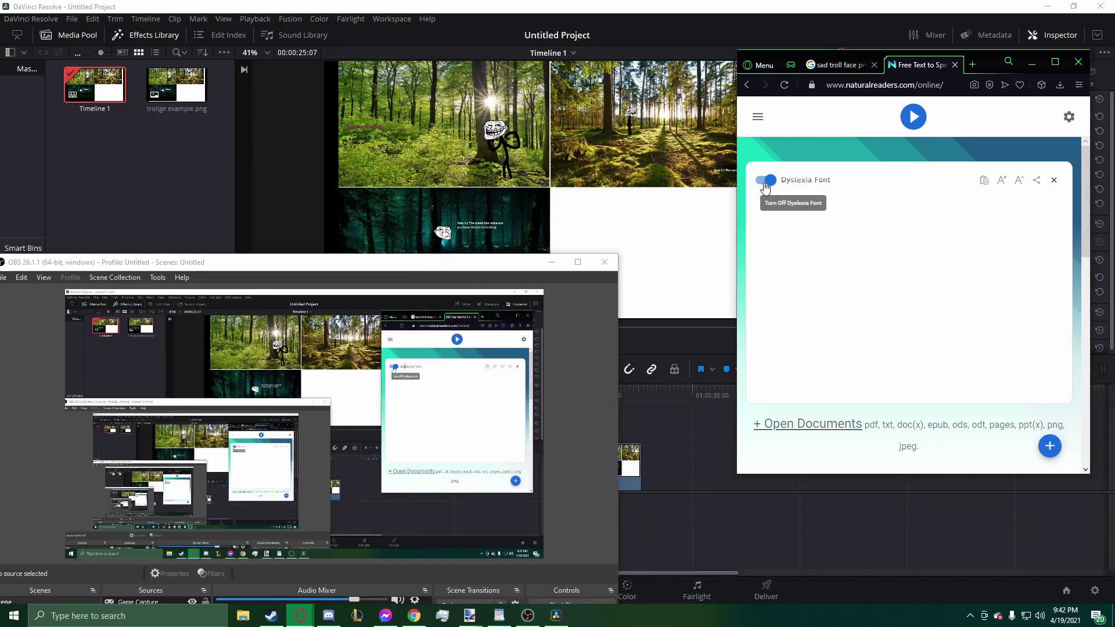
left_click(765, 183)
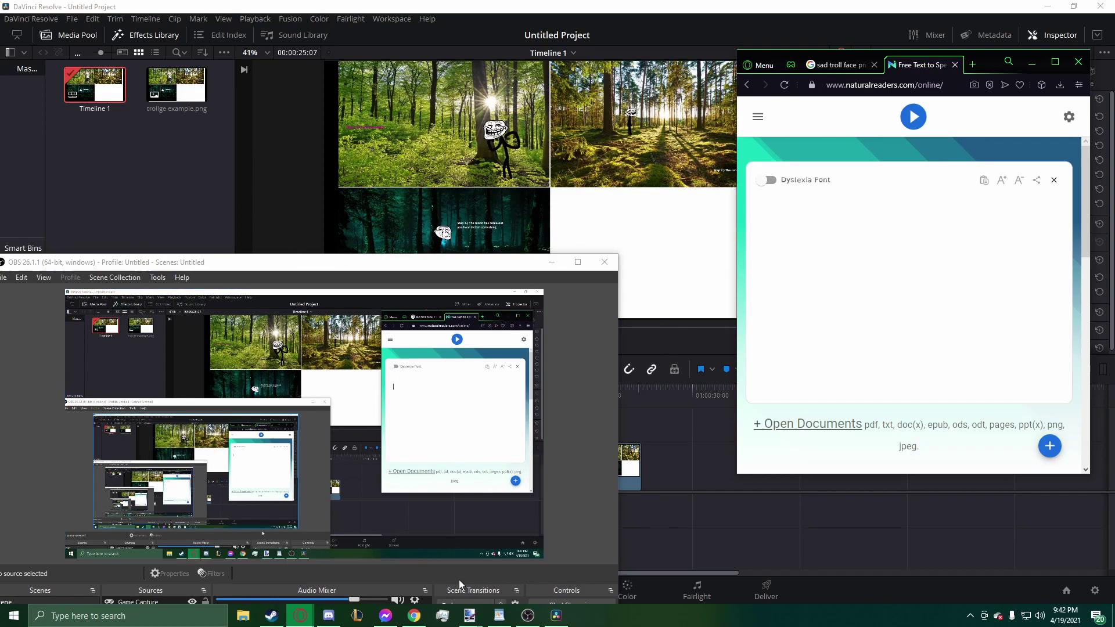
Type the first caption 'Step 1.) Go into the woods.' into the NaturalReaders box.
mouse_move(470, 615)
left_click(567, 585)
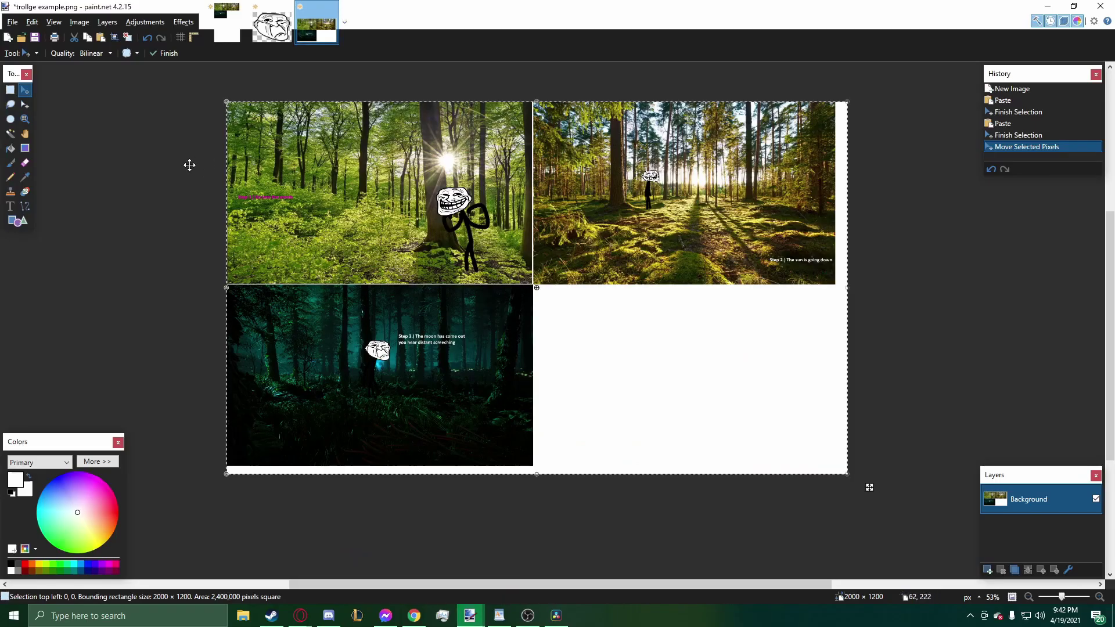
scroll(248, 197, "up", 4)
scroll(270, 244, "up", 3)
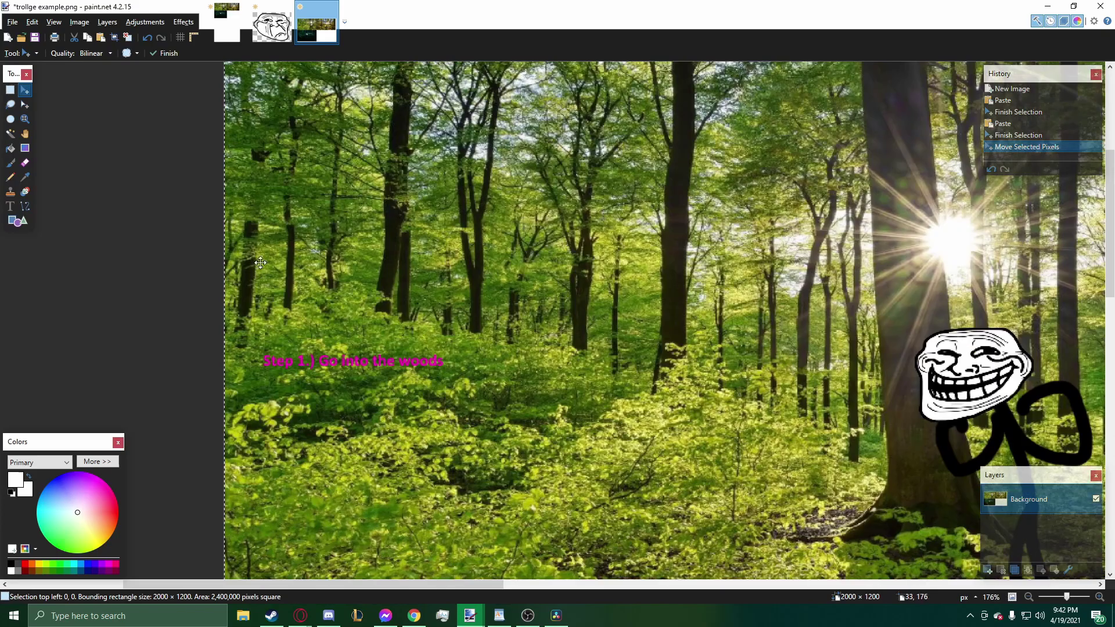
key("alt+Tab")
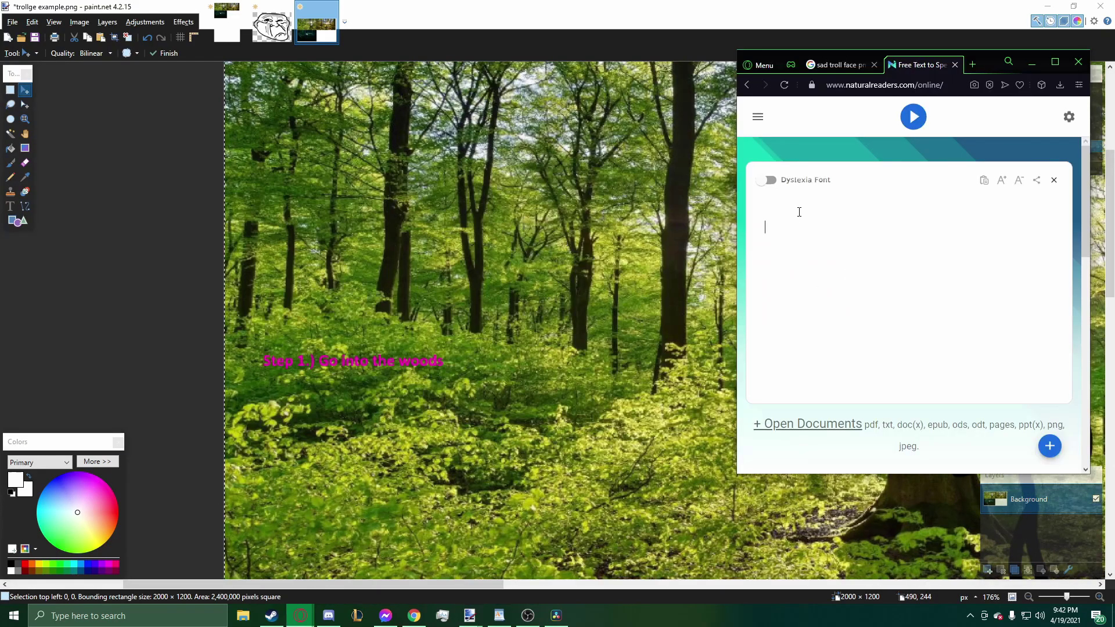
left_click(198, 307)
scroll(198, 308, "down", 5)
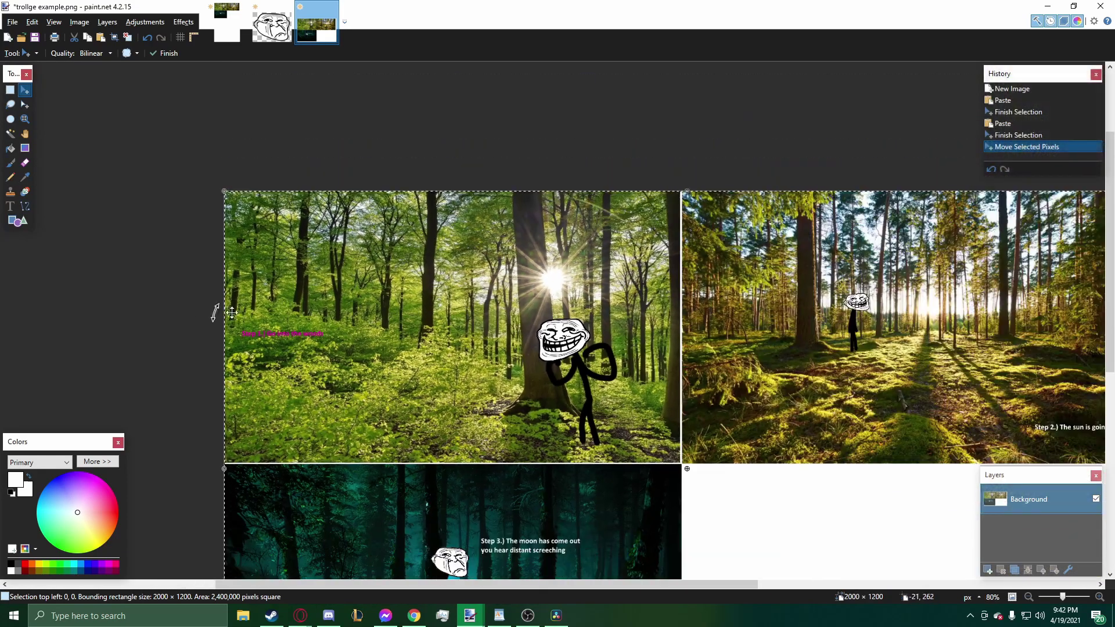
scroll(194, 299, "down", 1)
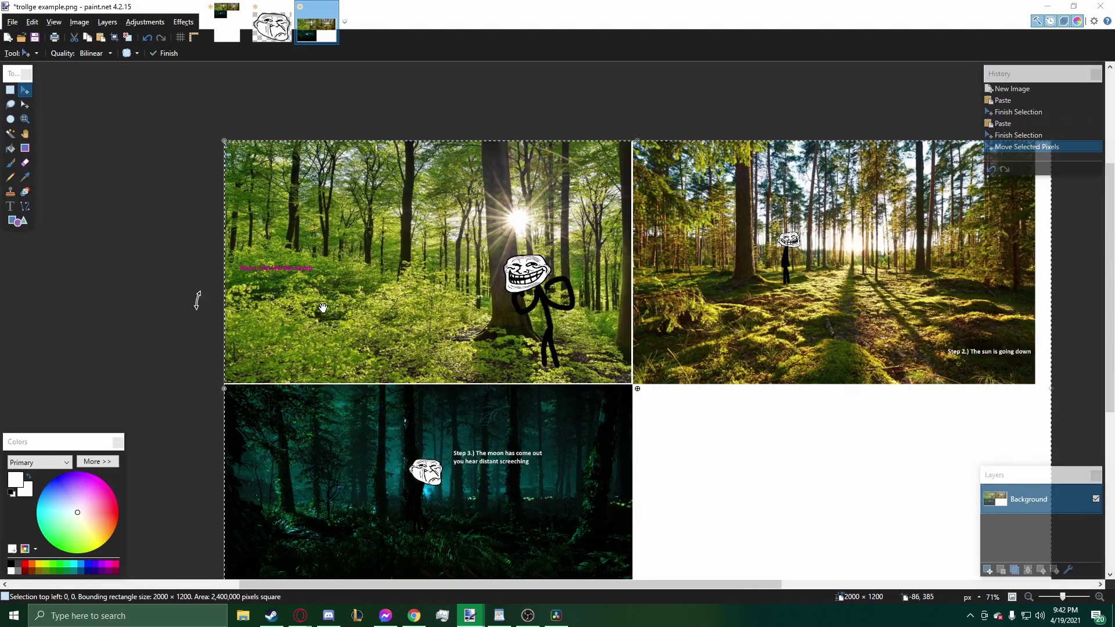
key("alt+Tab")
type("Ste")
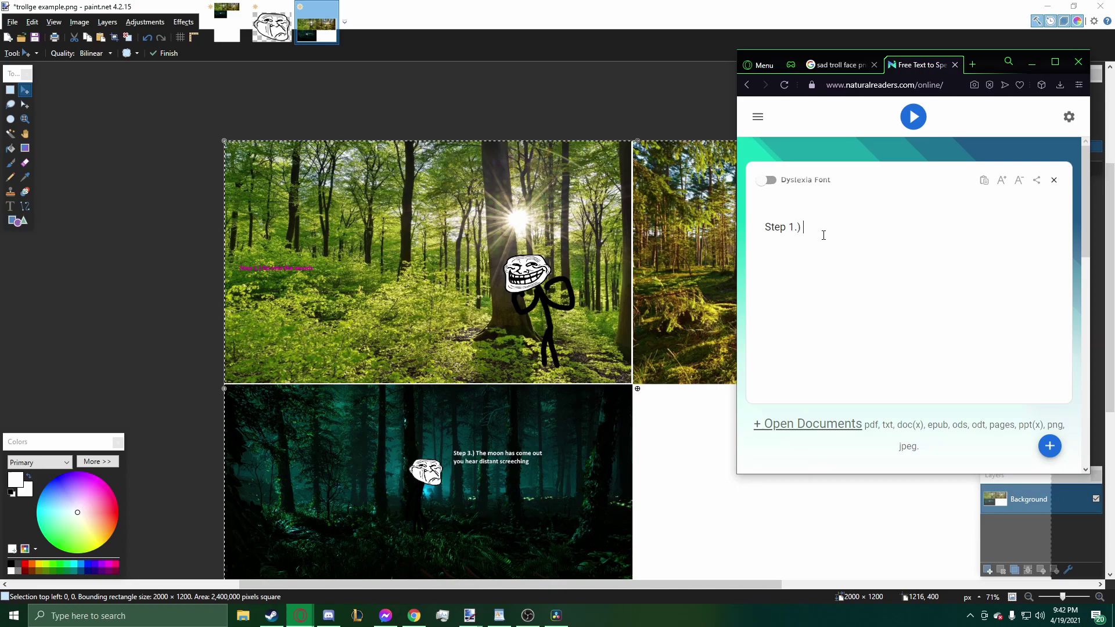
type("p 1.) Go into the woods.")
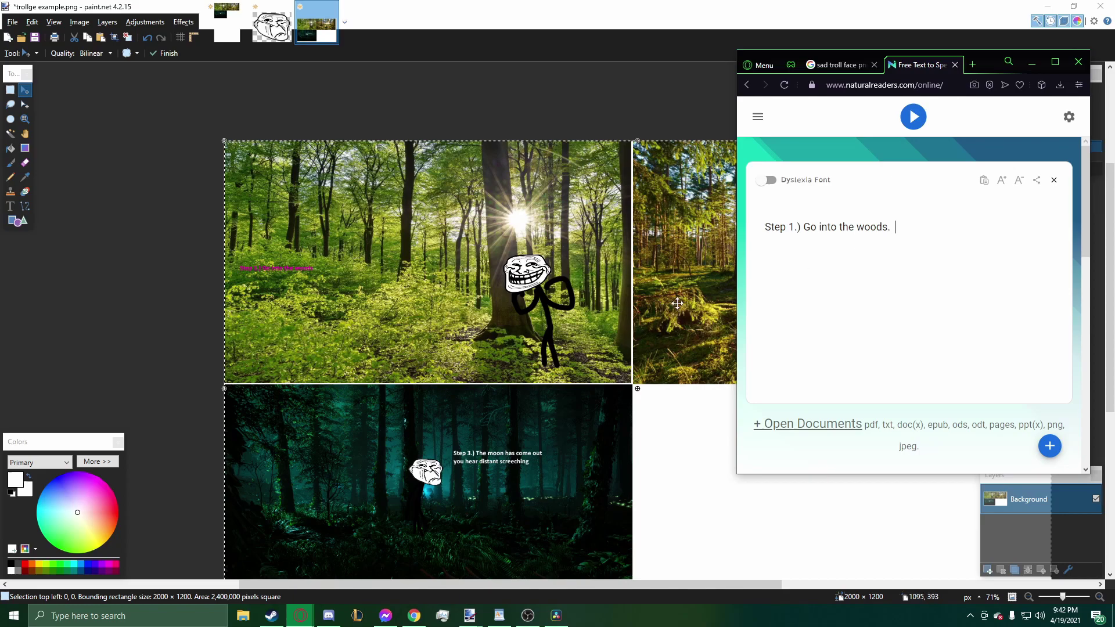
Add the second caption 'Step 2.) The sun is going down'.
left_click(678, 303)
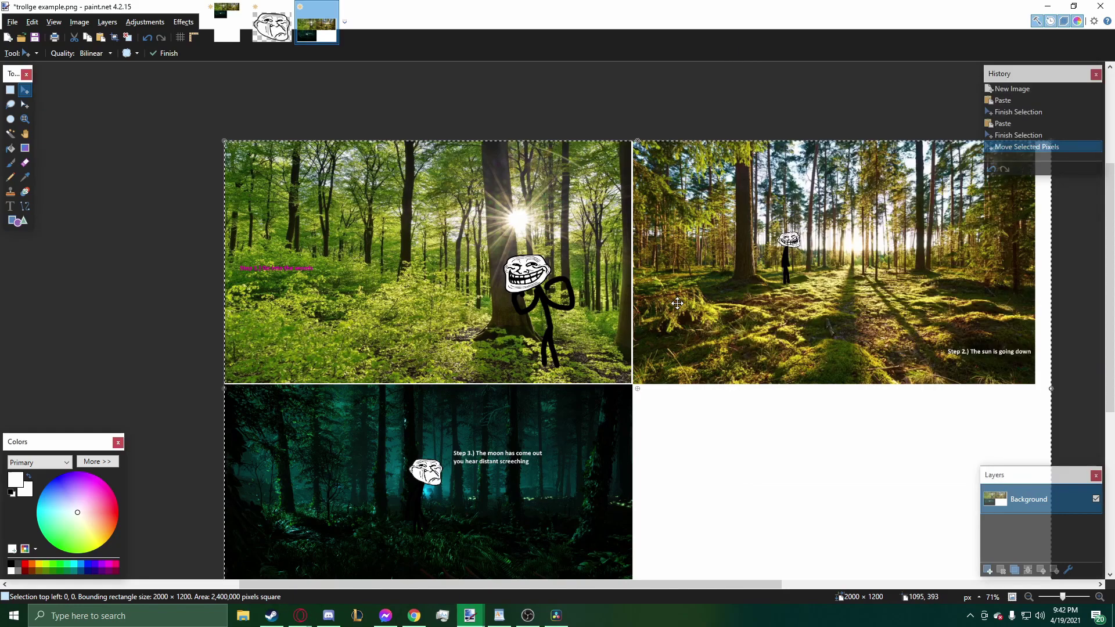
key("alt+Tab")
type("Step")
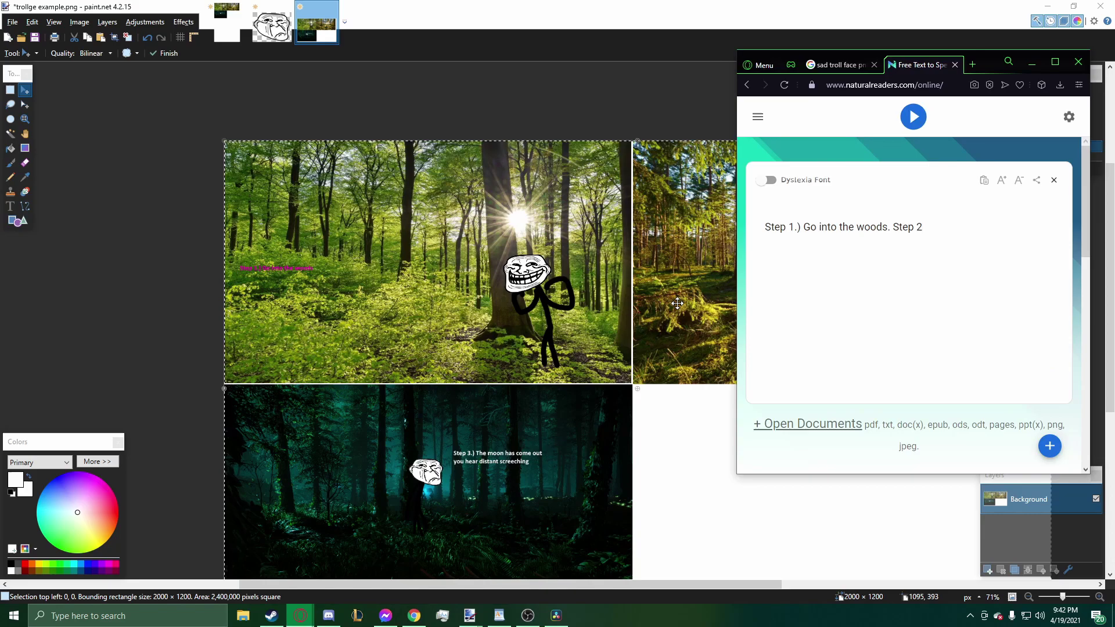
left_click(678, 303)
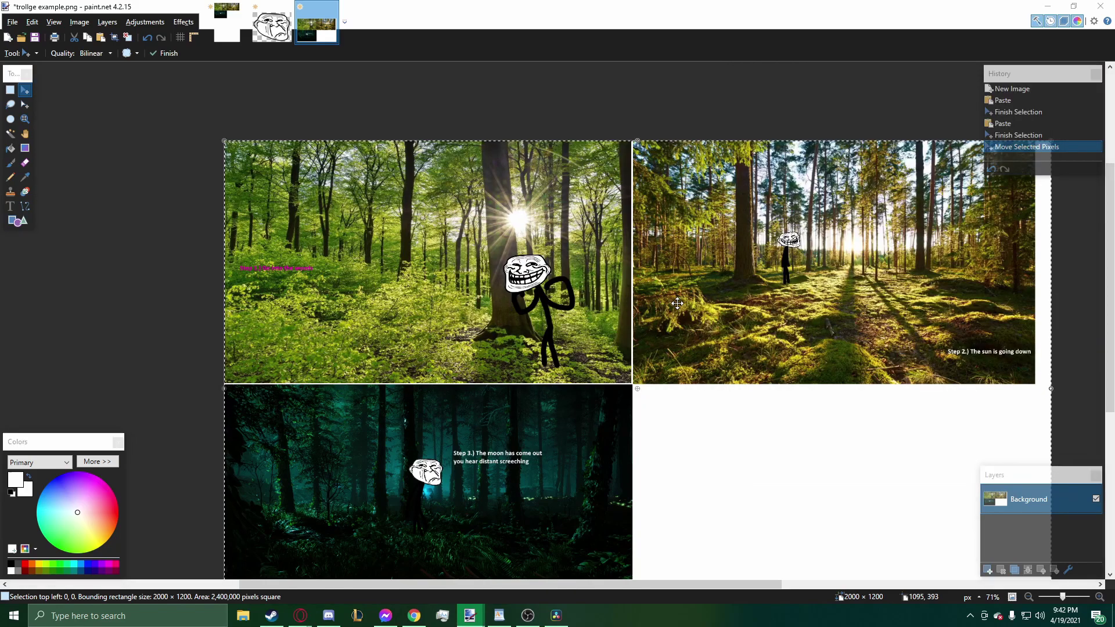
key("alt+Tab")
type("2.) The su")
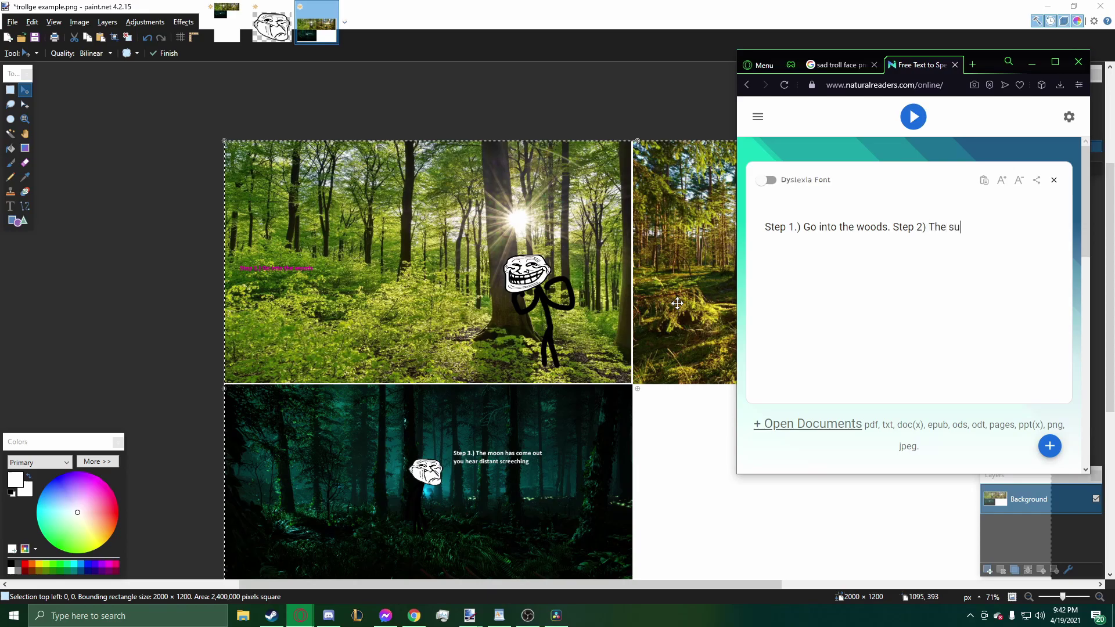
type("n is going down")
Add 'Step 3) The moon has come out you hear distant screeching', fixing a typo.
key("alt+Tab")
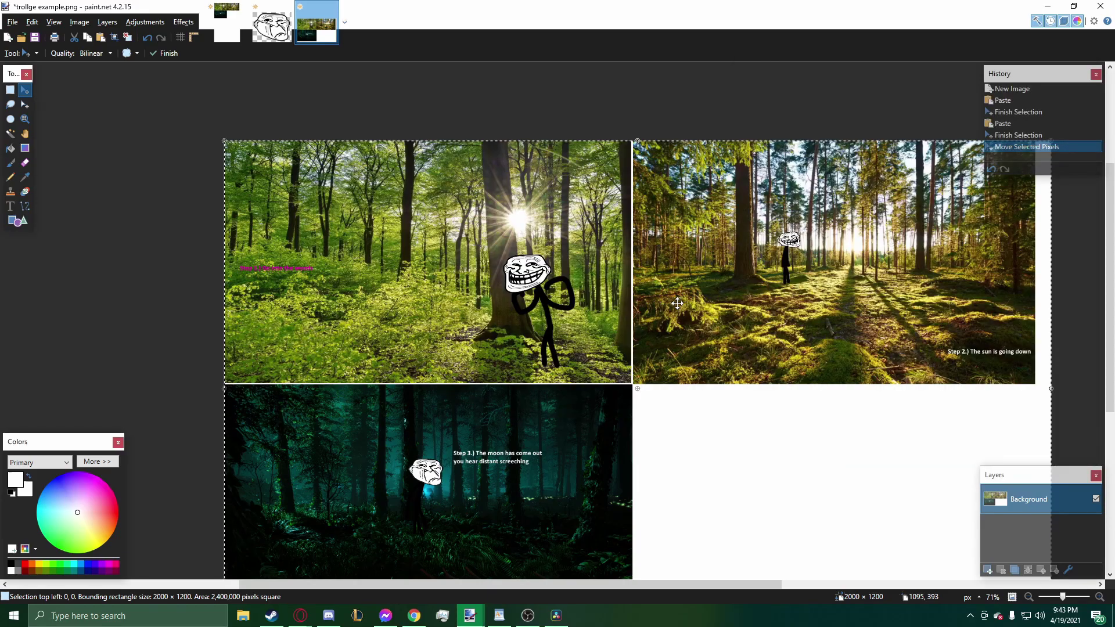
scroll(786, 338, "down", 2)
key("alt+Tab")
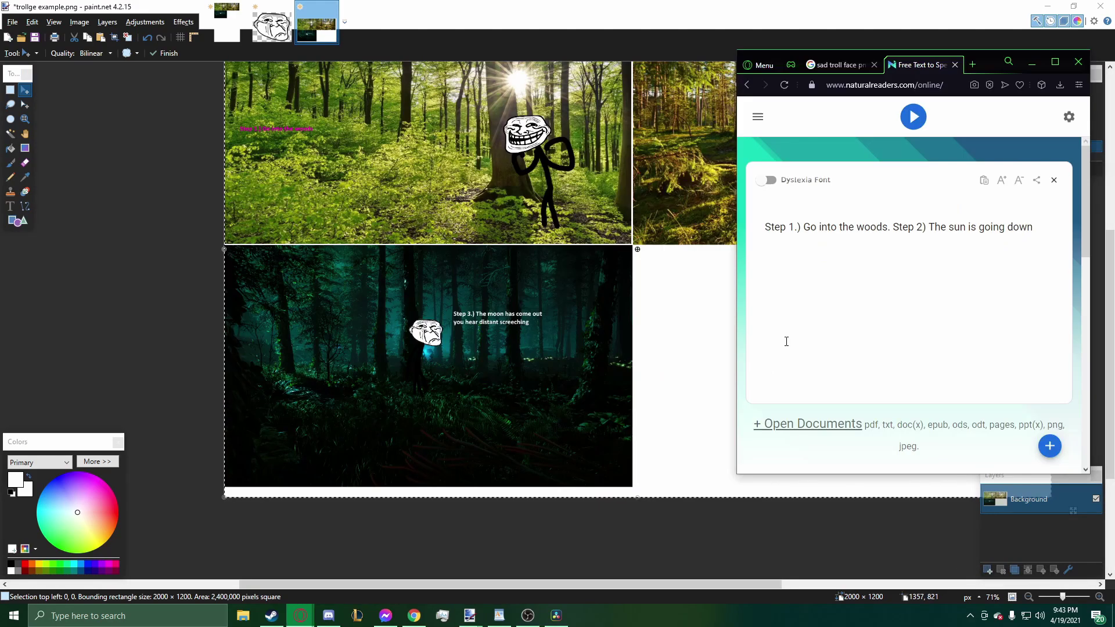
type(". Step 3) The moon has come out you hear sita")
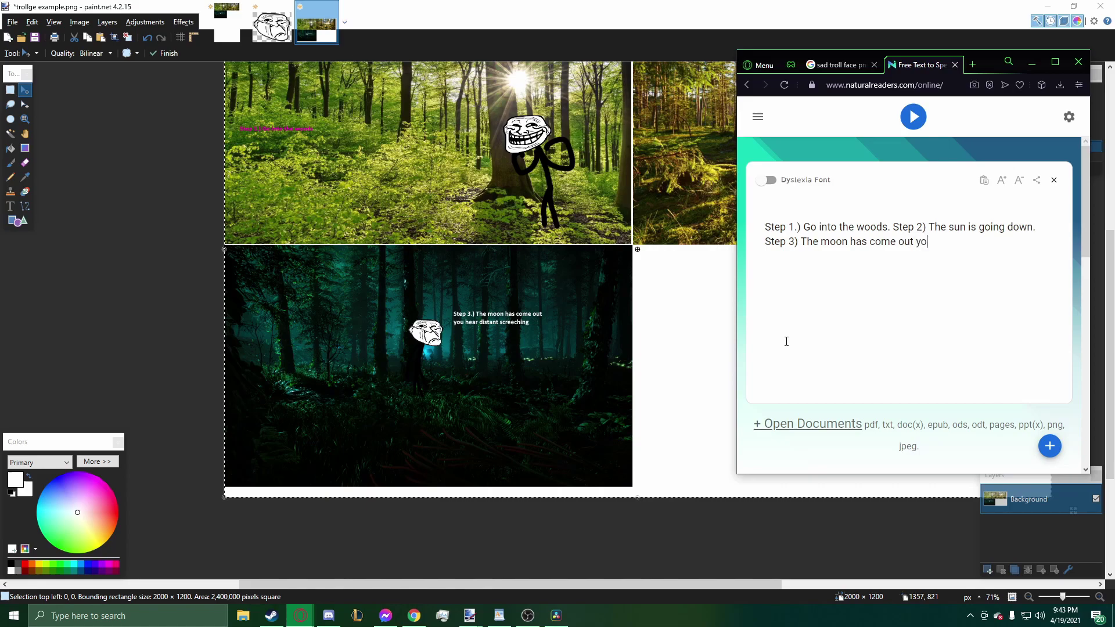
key("BackSpace")
key("BackSpace")
type("distant screeching.")
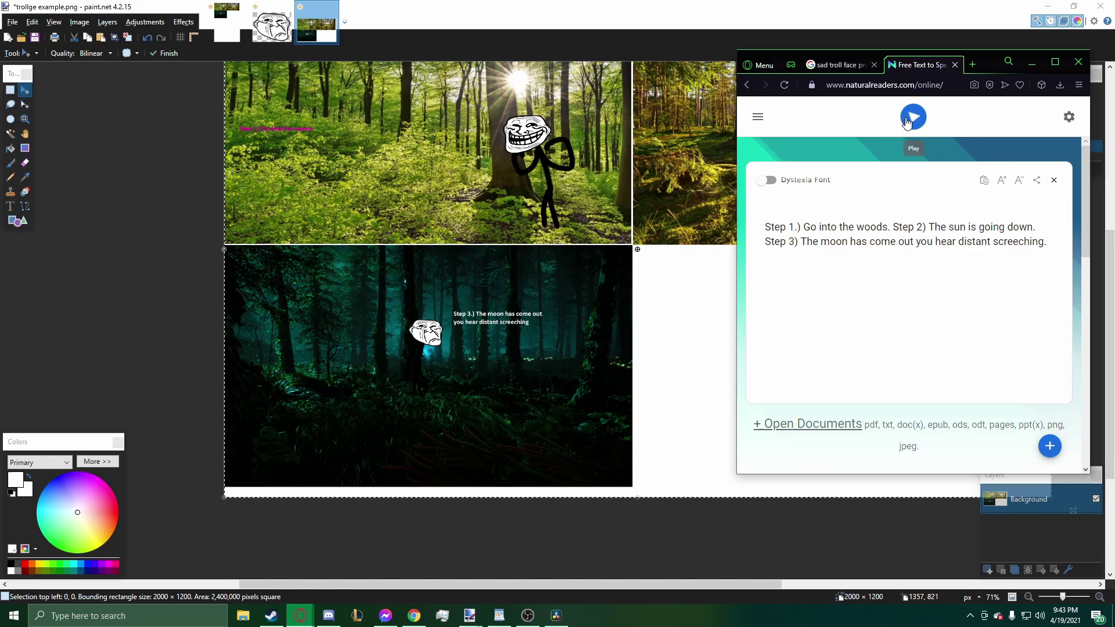
Play the captions aloud, then add a comma after 'out' in step 3 and fix spacing.
left_click(913, 117)
left_click(913, 242)
type(",")
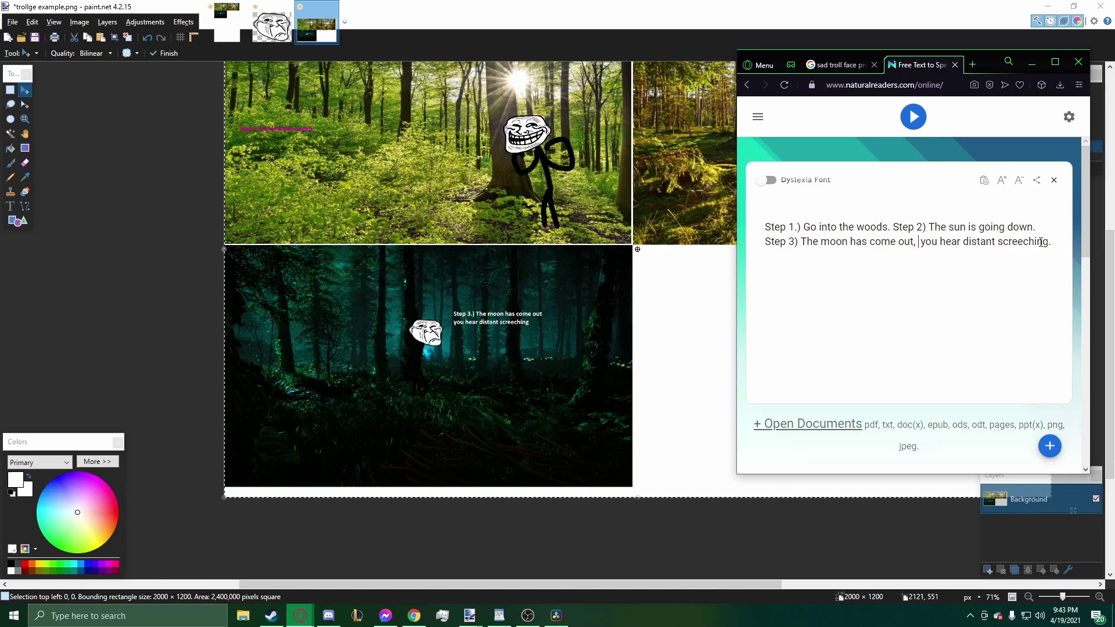
left_click_drag(1042, 242, 945, 242)
left_click_drag(887, 242, 819, 242)
left_click(923, 241)
key("BackSpace")
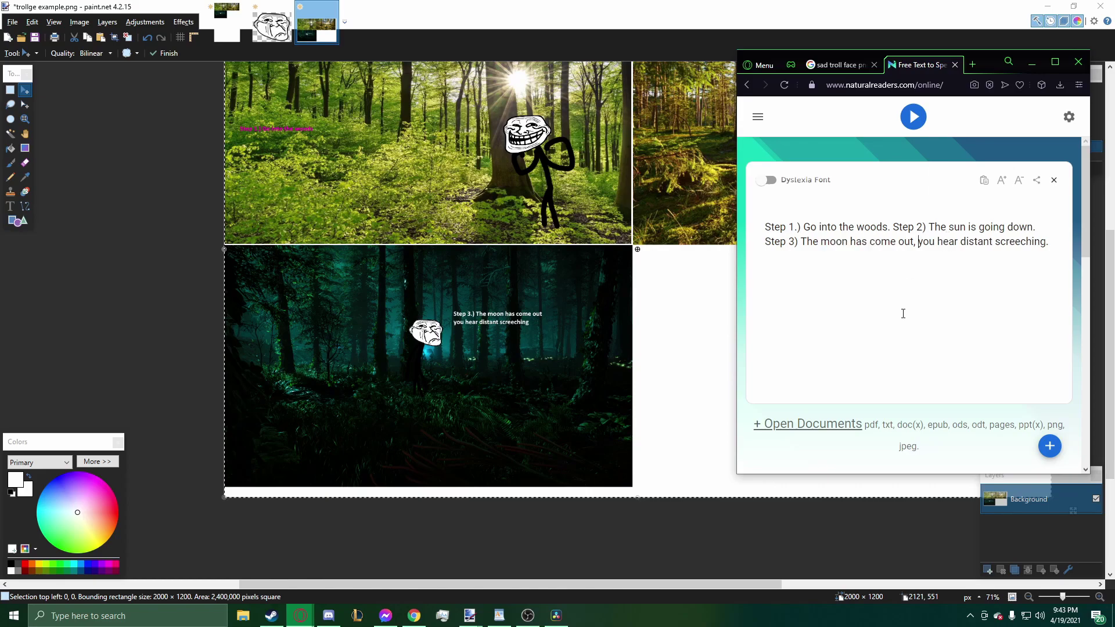
Search 'tts sam' in a new tab, open the SAM site and select its sample text.
left_click(974, 65)
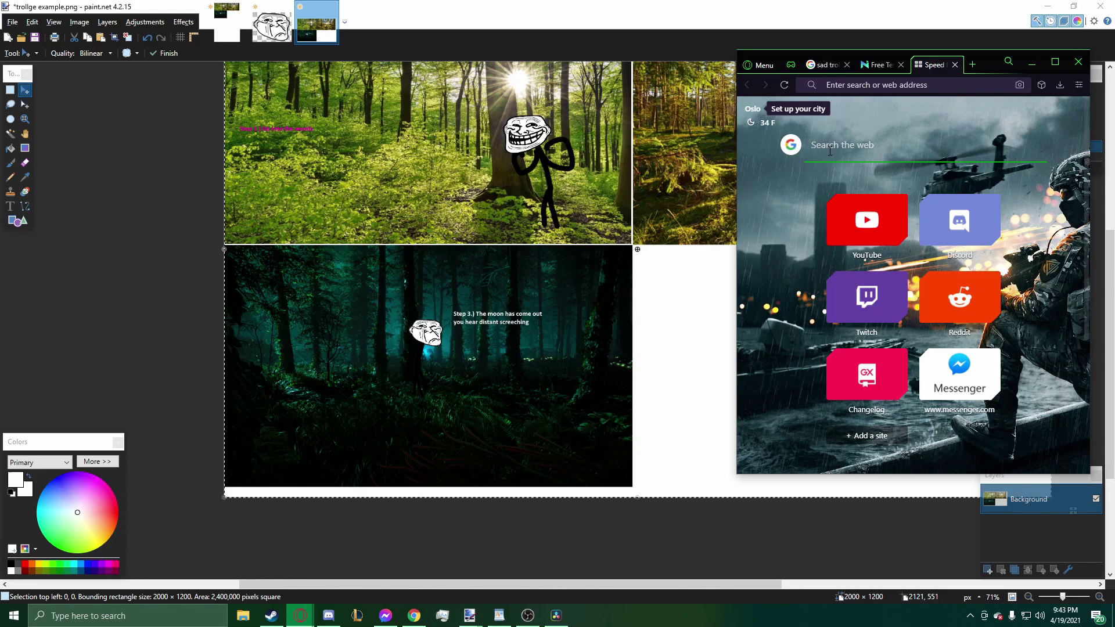
type("tts sam")
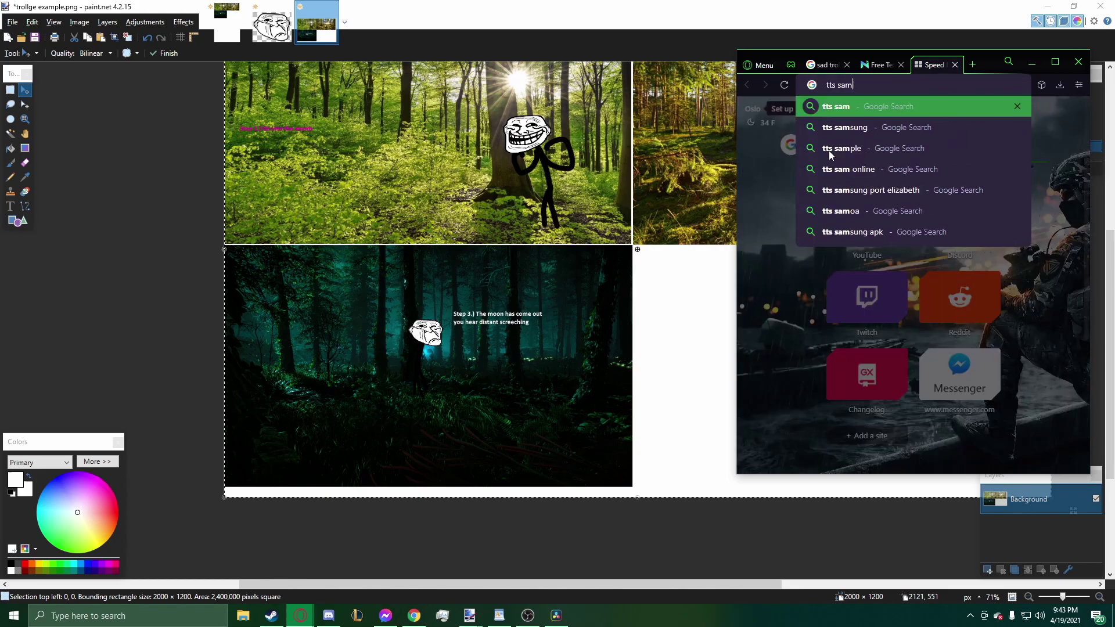
key("Return")
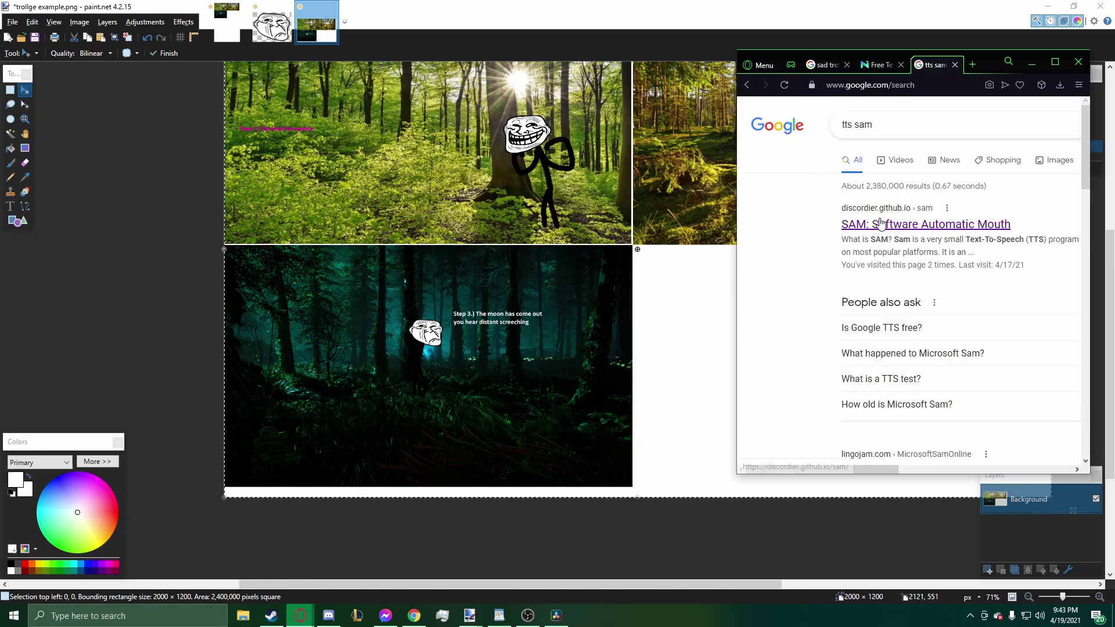
left_click(879, 223)
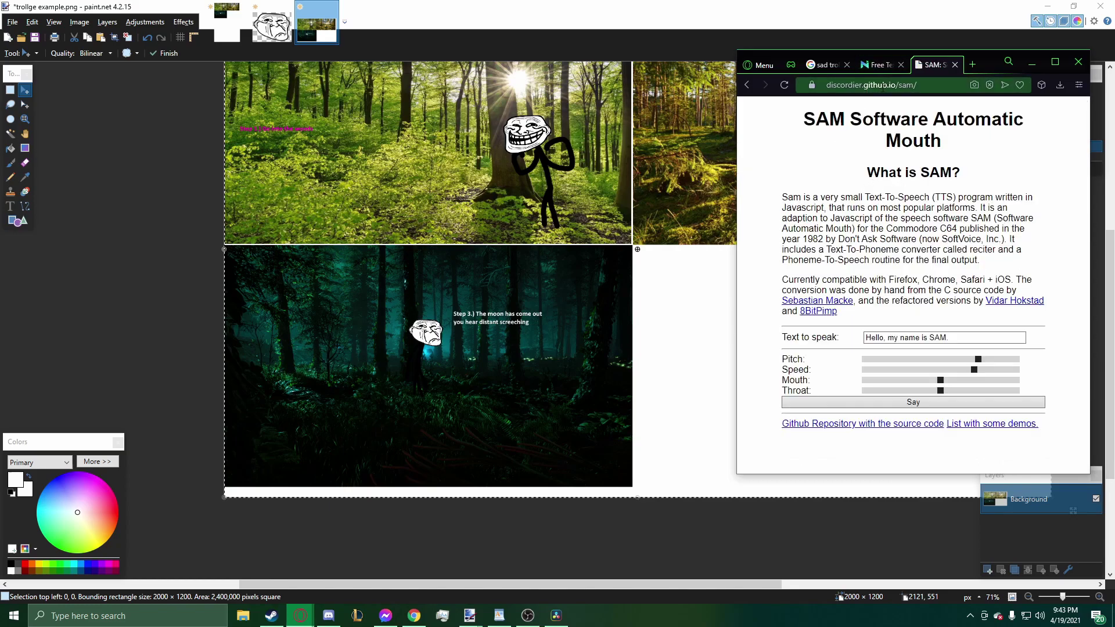
left_click(928, 336)
key("ctrl+a")
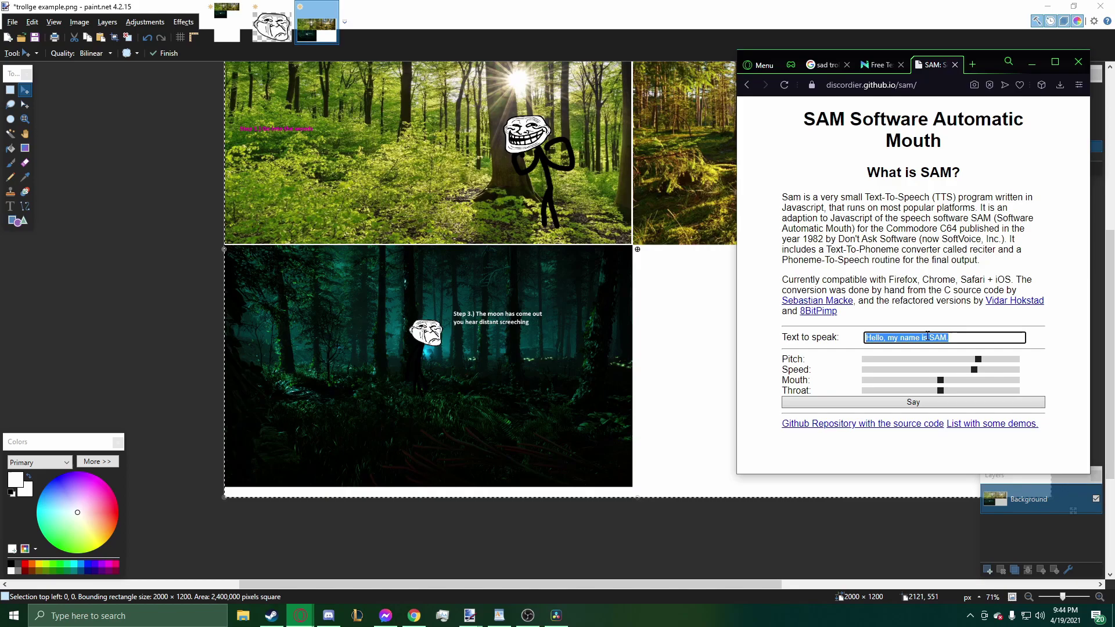
Replace the sample with 'The moon has come out, you hear distant screeching.' and have SAM say it.
key("BackSpace")
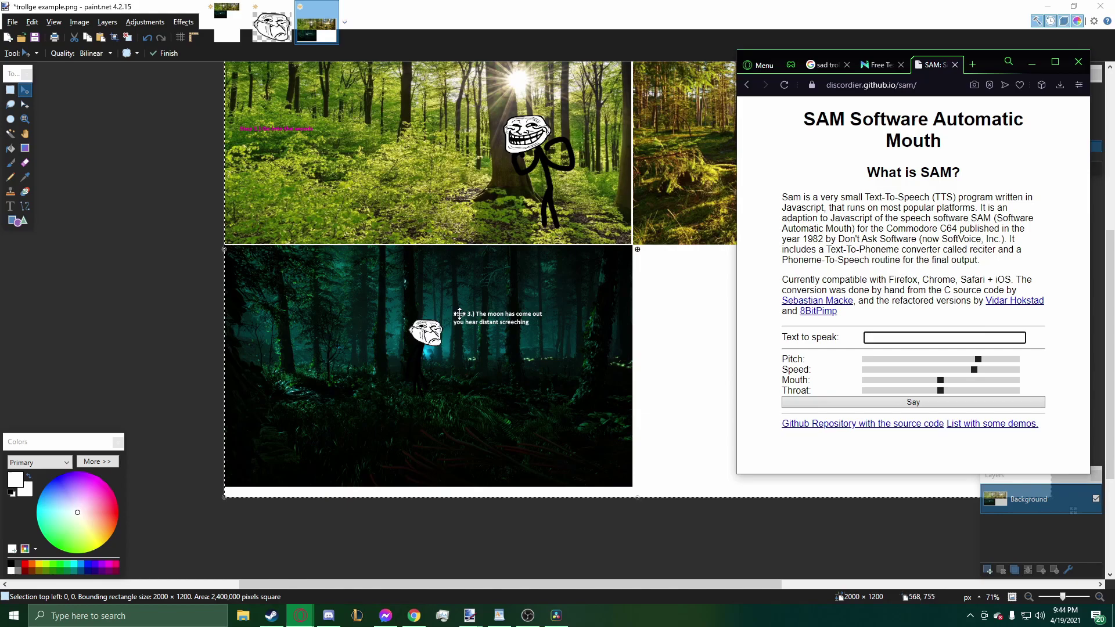
left_click(897, 341)
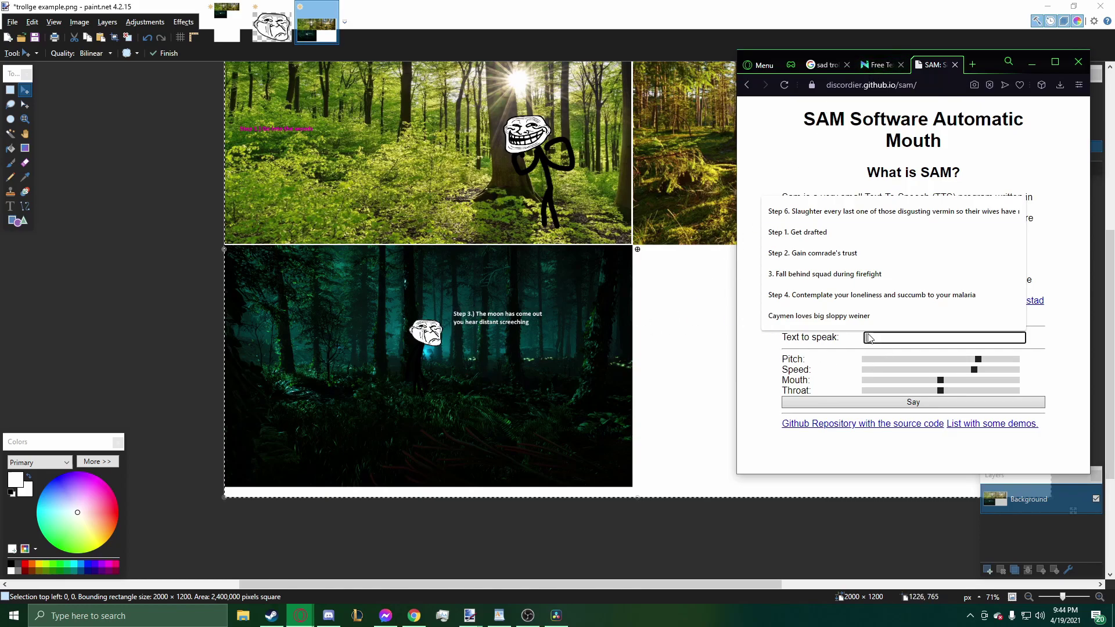
type("The moon has come o")
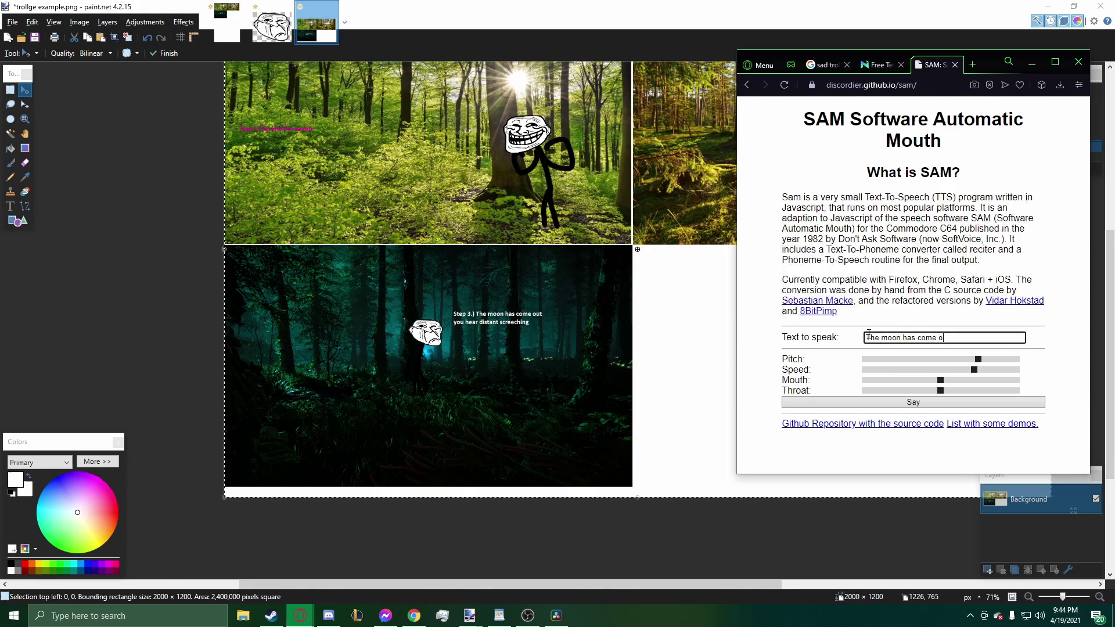
type("ut, t")
key("BackSpace")
type("you hear distant screeching.")
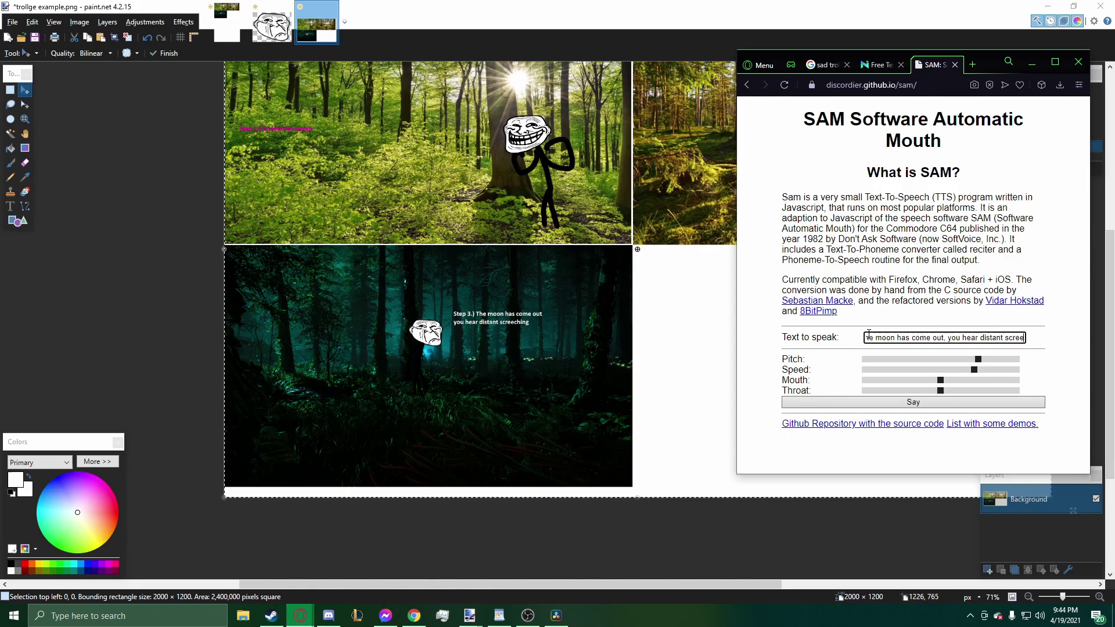
left_click(858, 402)
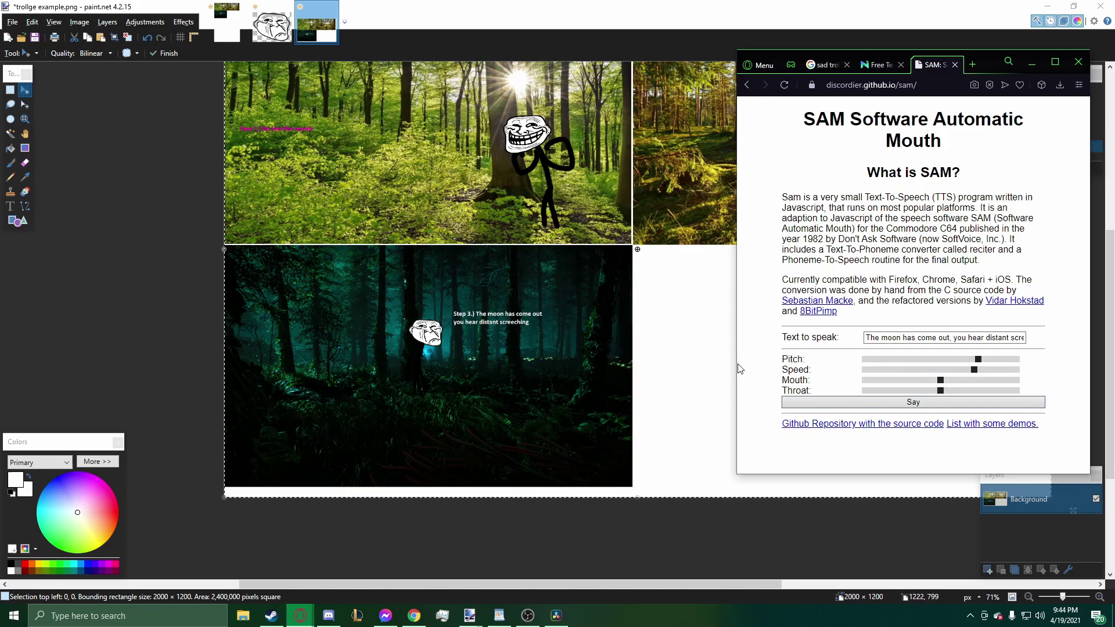
Test the moon sentence at pitch 165 and speed 119, then set both pitch and speed to 128.
left_click_drag(973, 360, 946, 370)
left_click(932, 370)
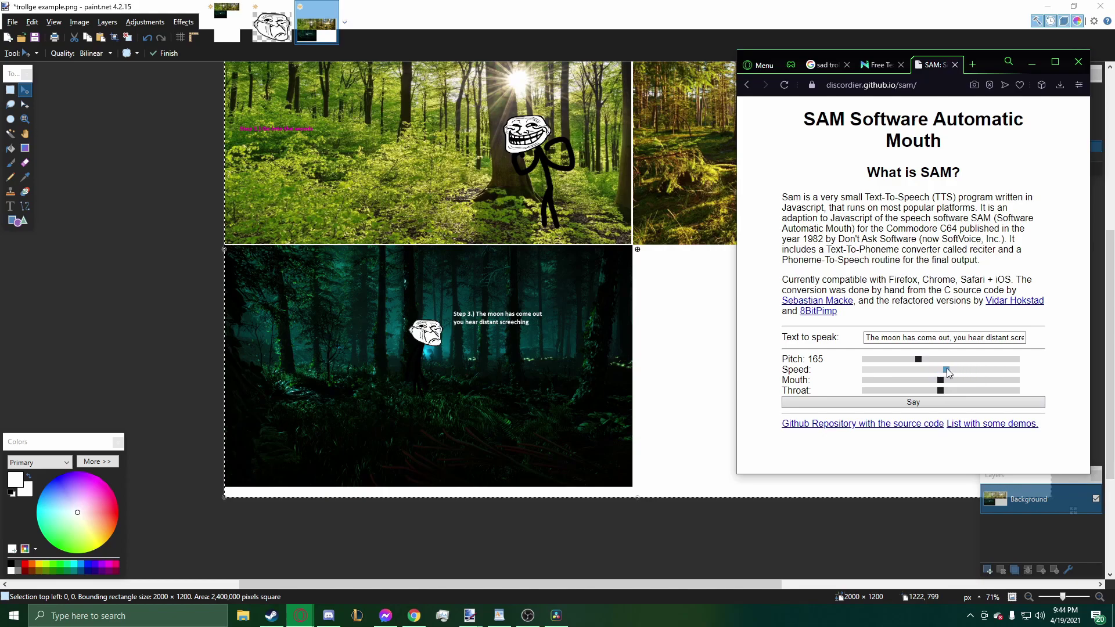
left_click(925, 407)
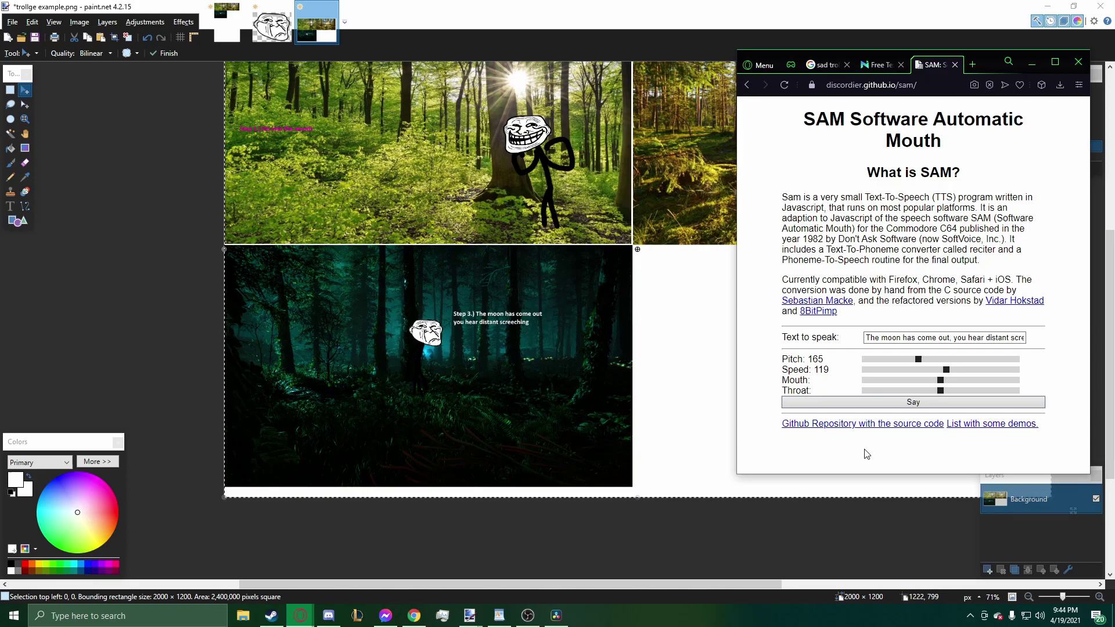
left_click(938, 359)
left_click(941, 369)
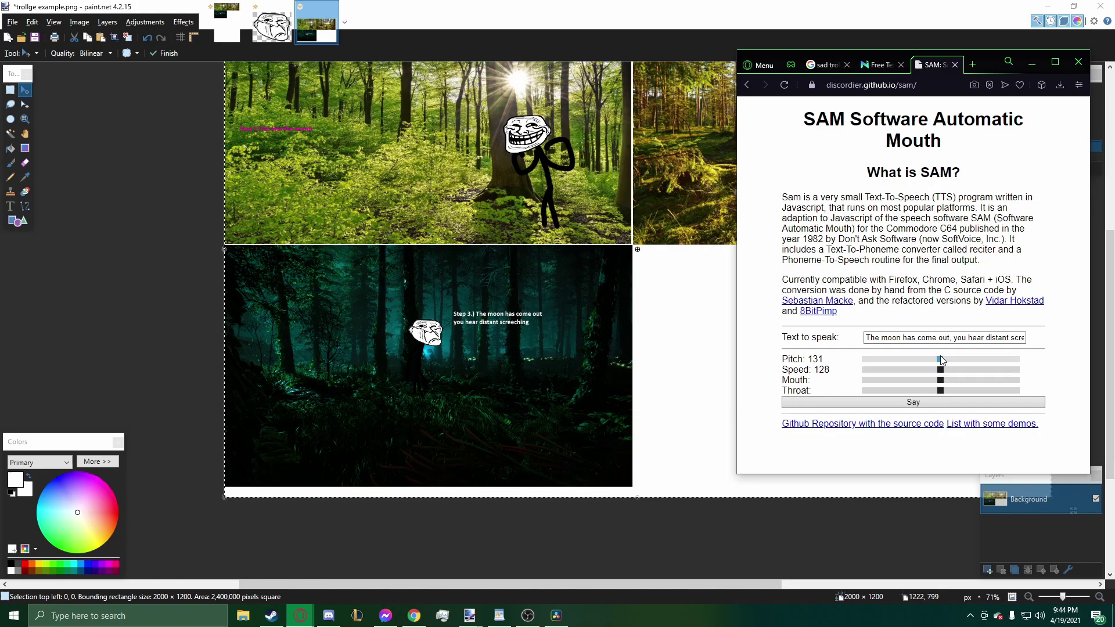
left_click(941, 360)
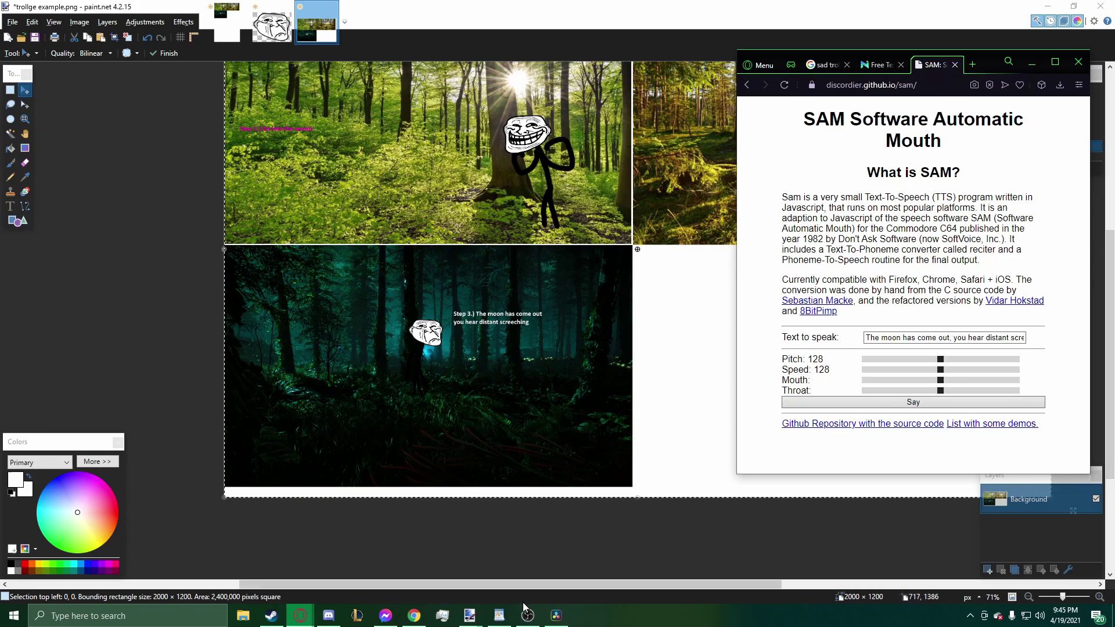
mouse_move(555, 614)
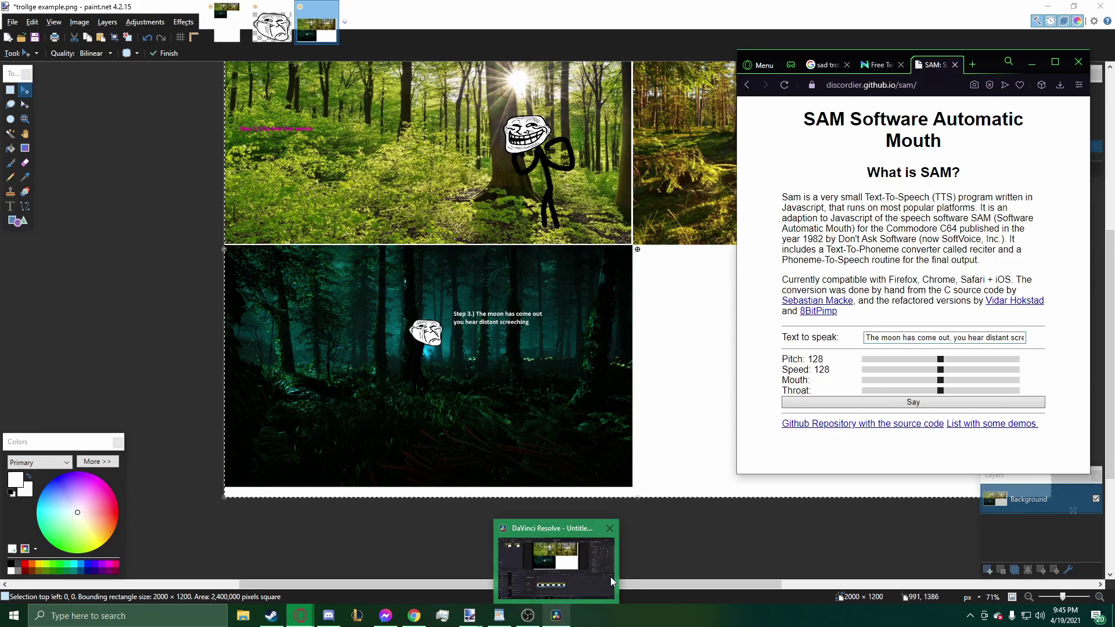
left_click(566, 605)
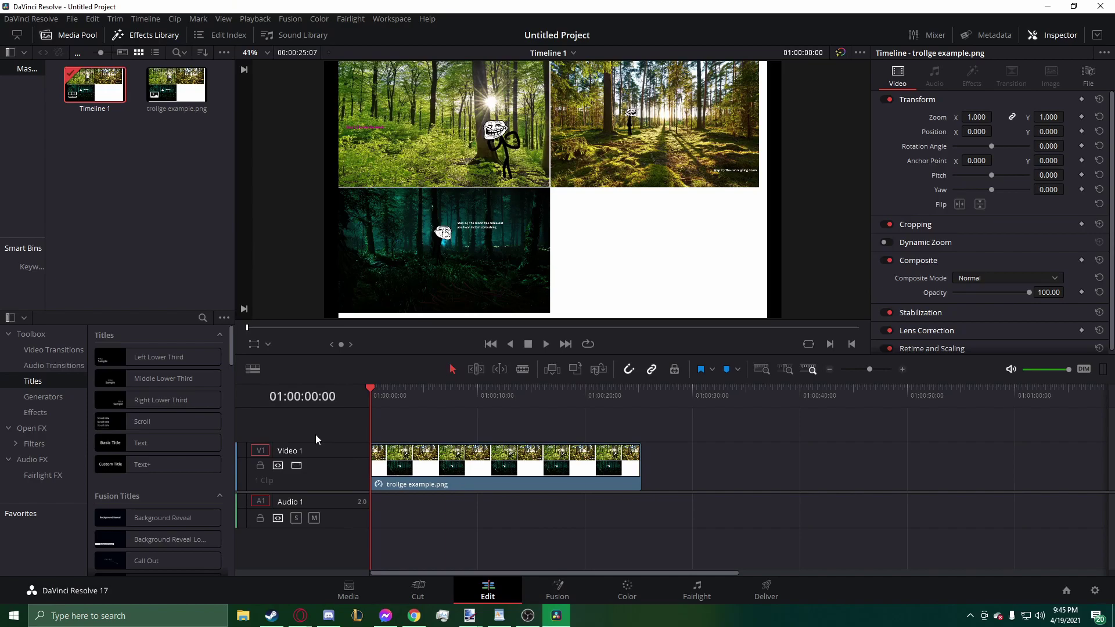
left_click(527, 614)
left_click_drag(459, 266, 505, 152)
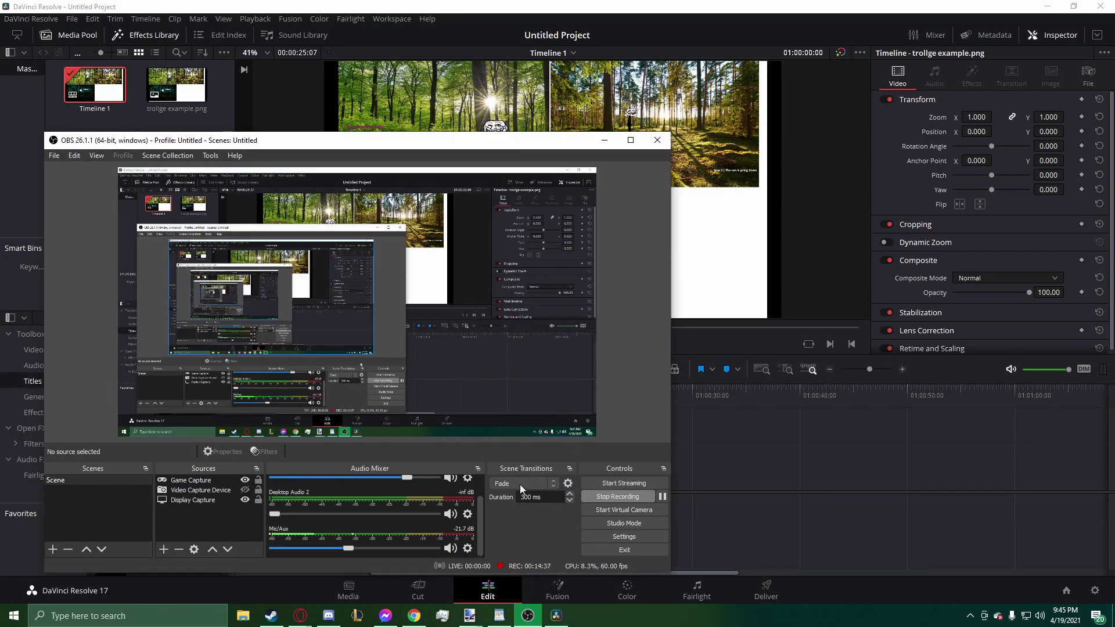
left_click(627, 494)
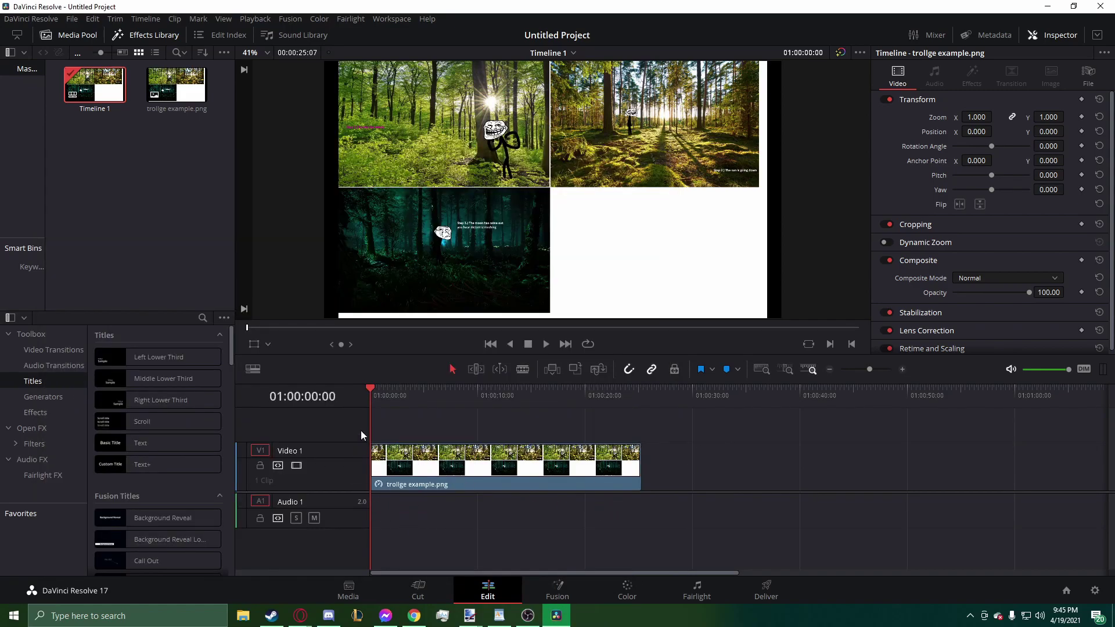
left_click_drag(377, 388, 358, 432)
mouse_move(455, 461)
left_mouse_down()
mouse_move(800, 462)
mouse_move(437, 463)
left_mouse_up()
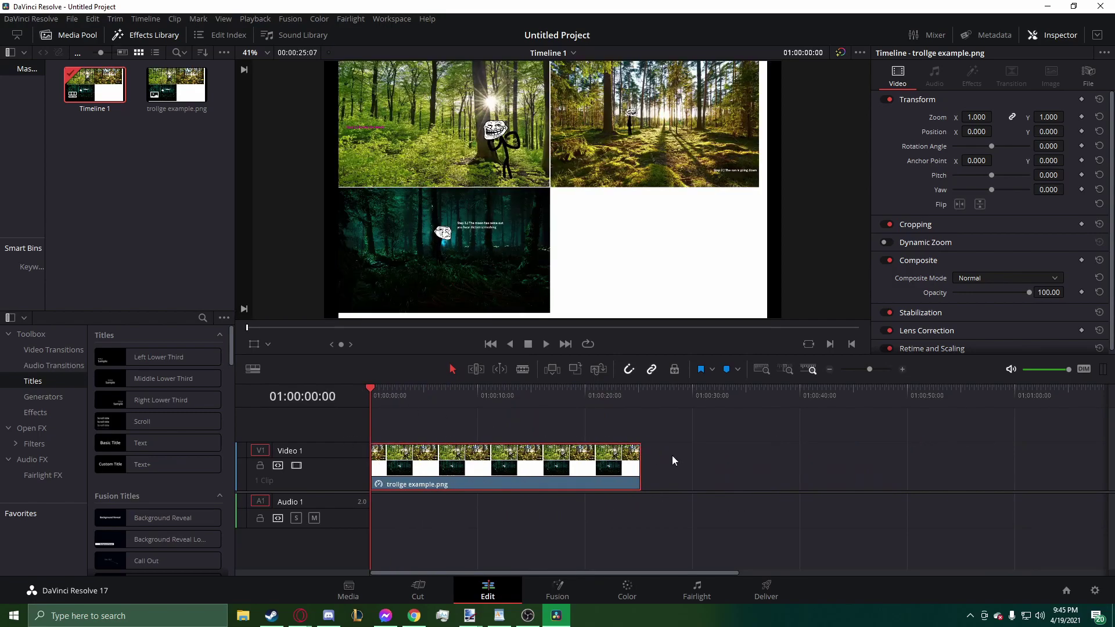
right_click(507, 473)
mouse_move(552, 461)
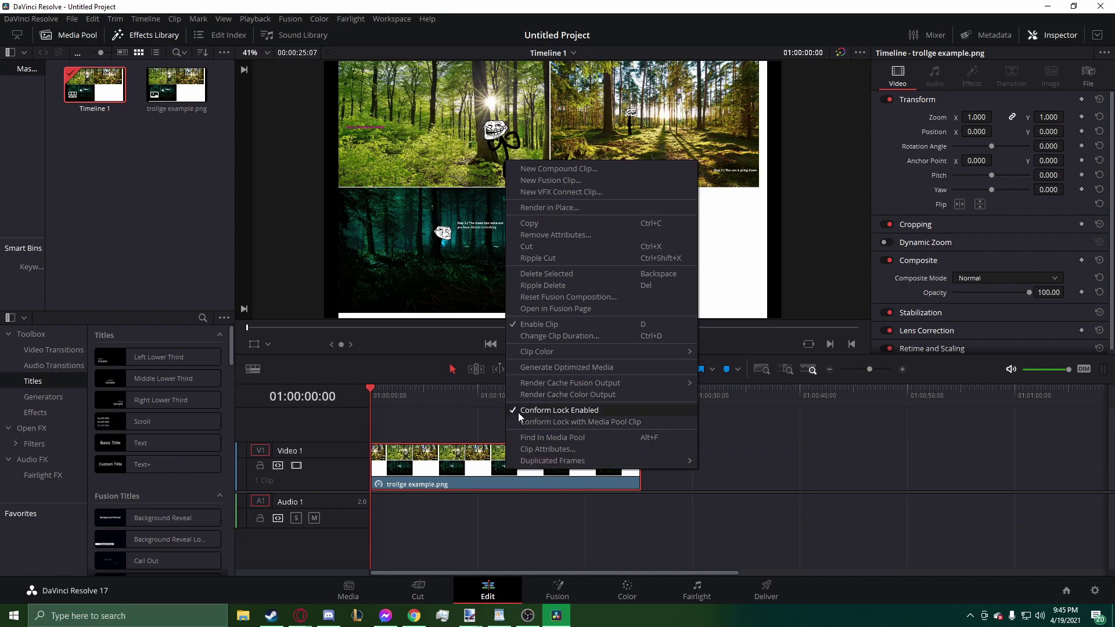
mouse_move(566, 461)
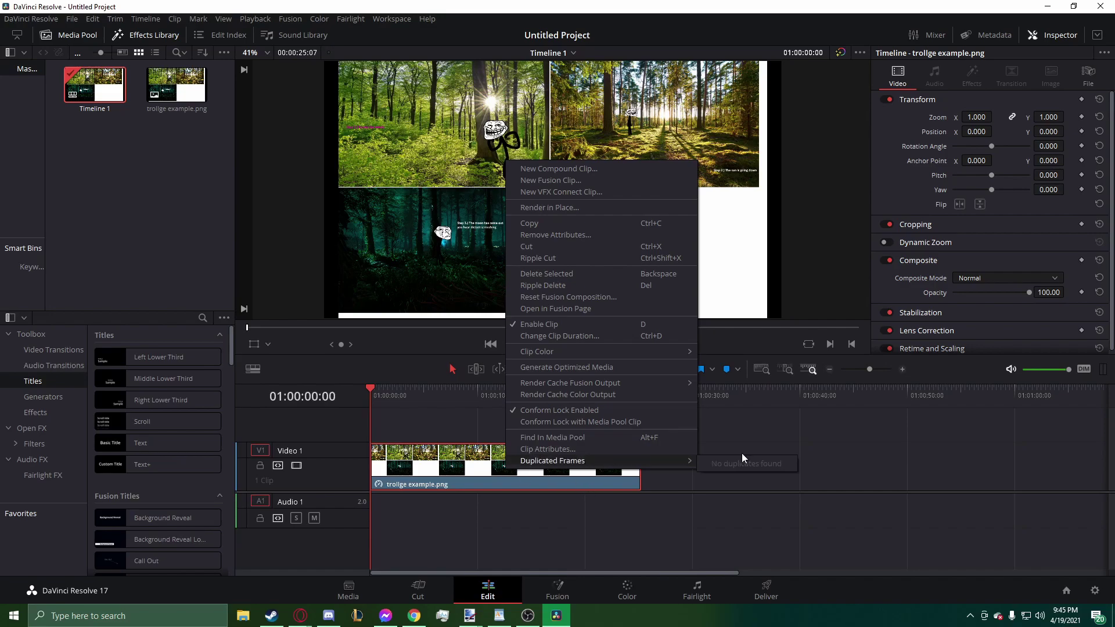
left_click(764, 425)
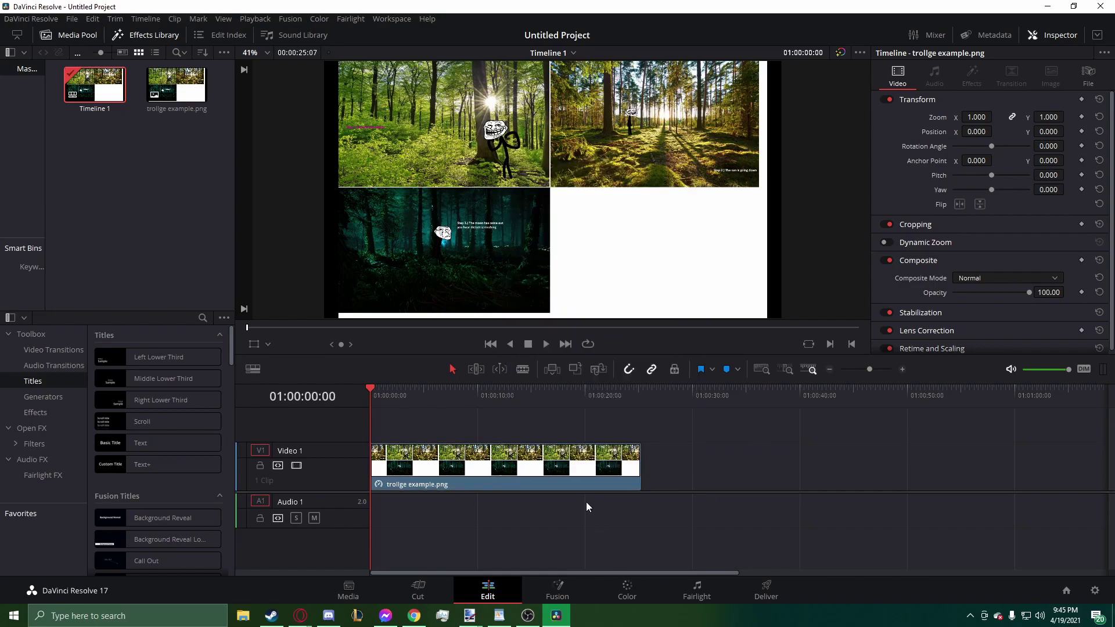
left_click(562, 477)
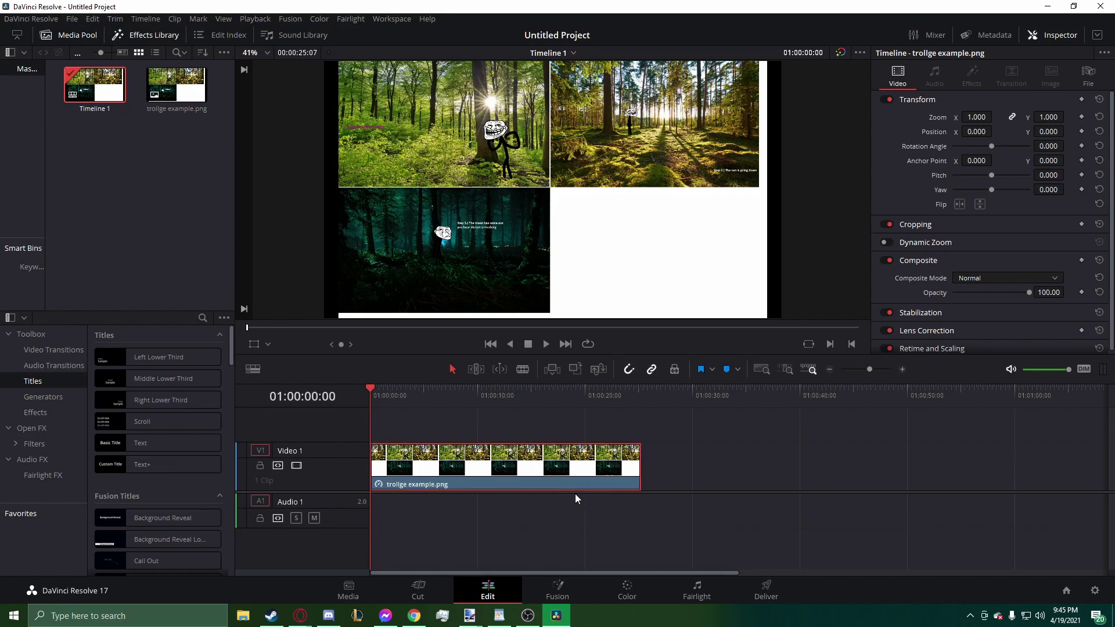
left_click(728, 482)
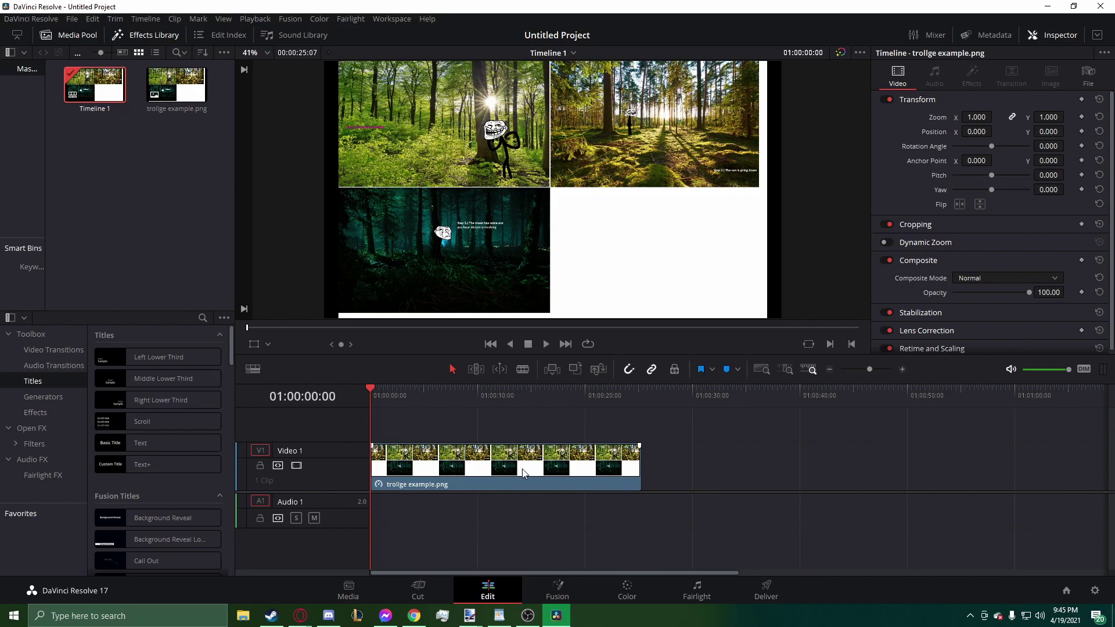
left_click(523, 368)
left_click(483, 463)
left_click(567, 464)
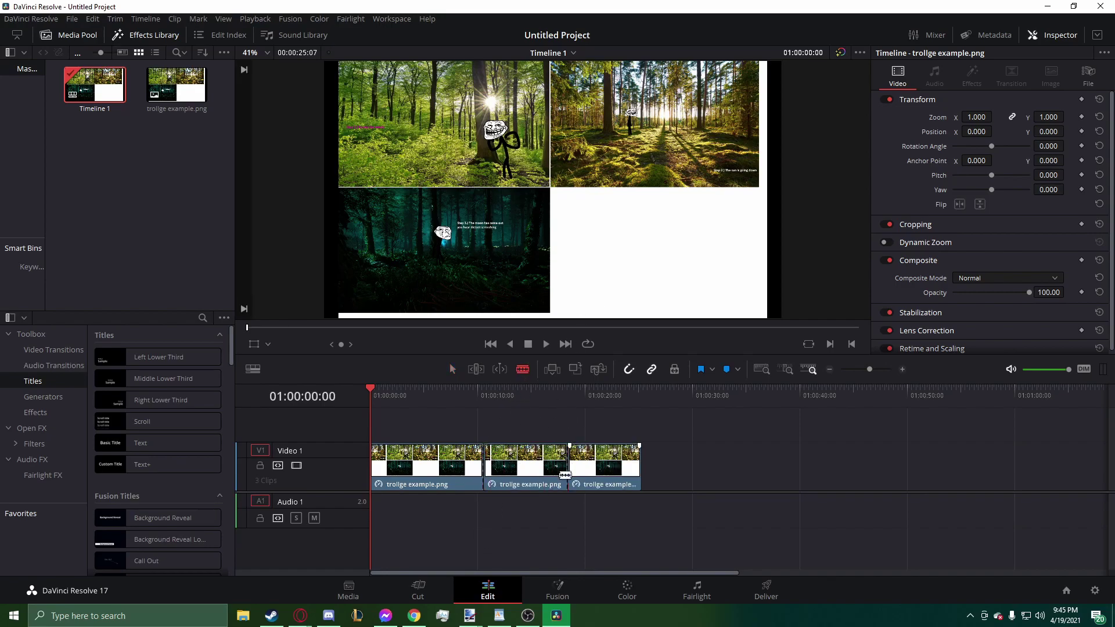
key("a")
left_click(595, 468)
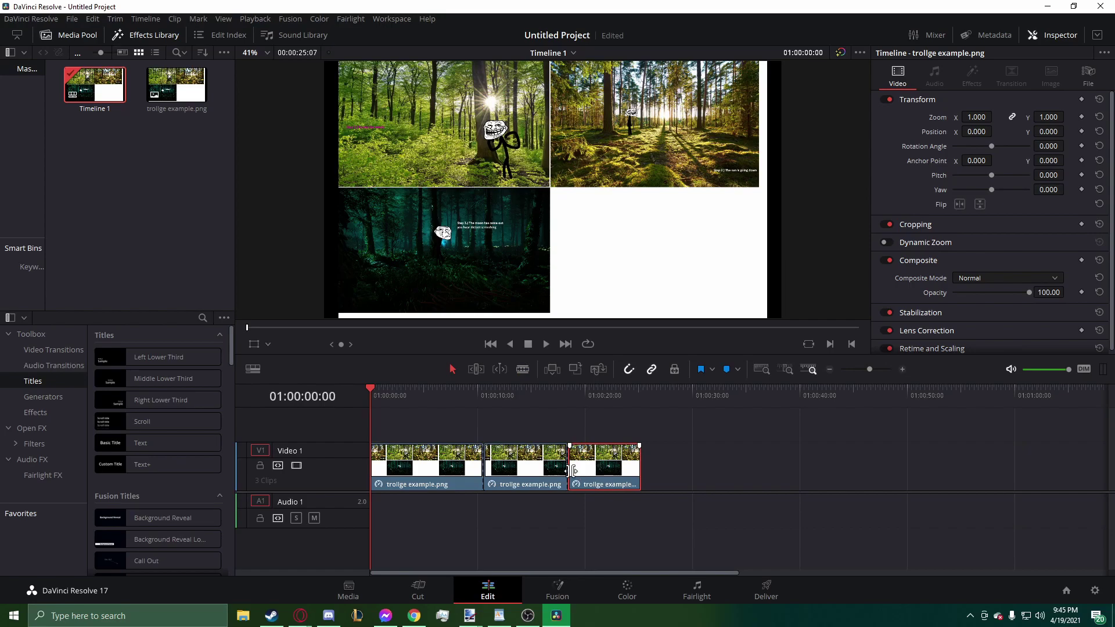
key("Delete")
key("ctrl+z")
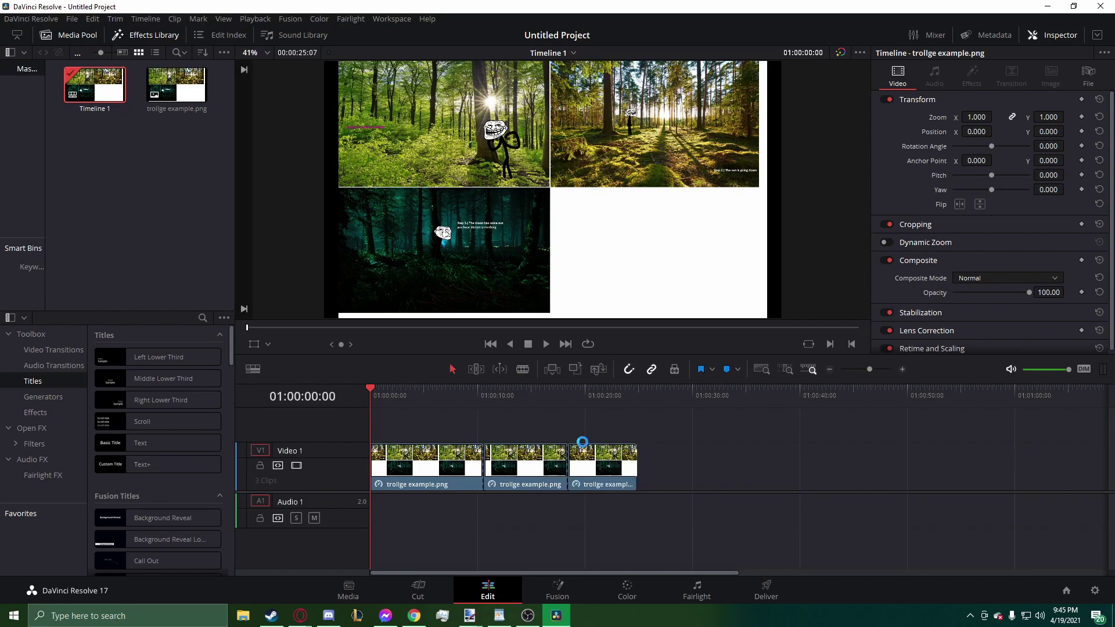
key("ctrl+z")
key("ctrl+z")
left_click(486, 458)
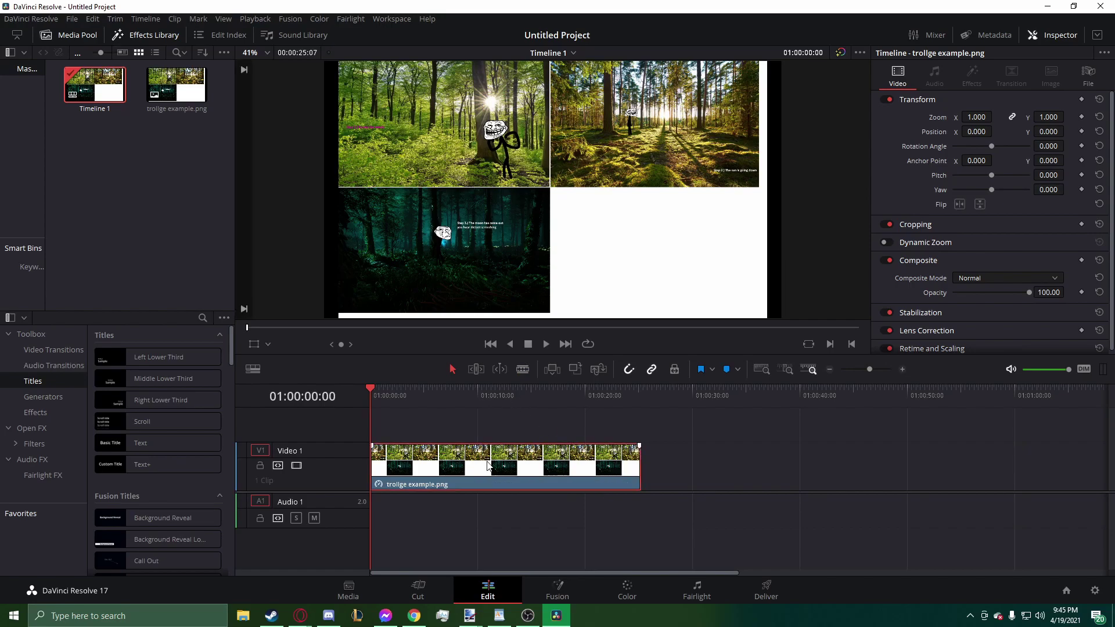
scroll(489, 473, "up", 3)
scroll(494, 482, "down", 1)
scroll(494, 483, "down", 1)
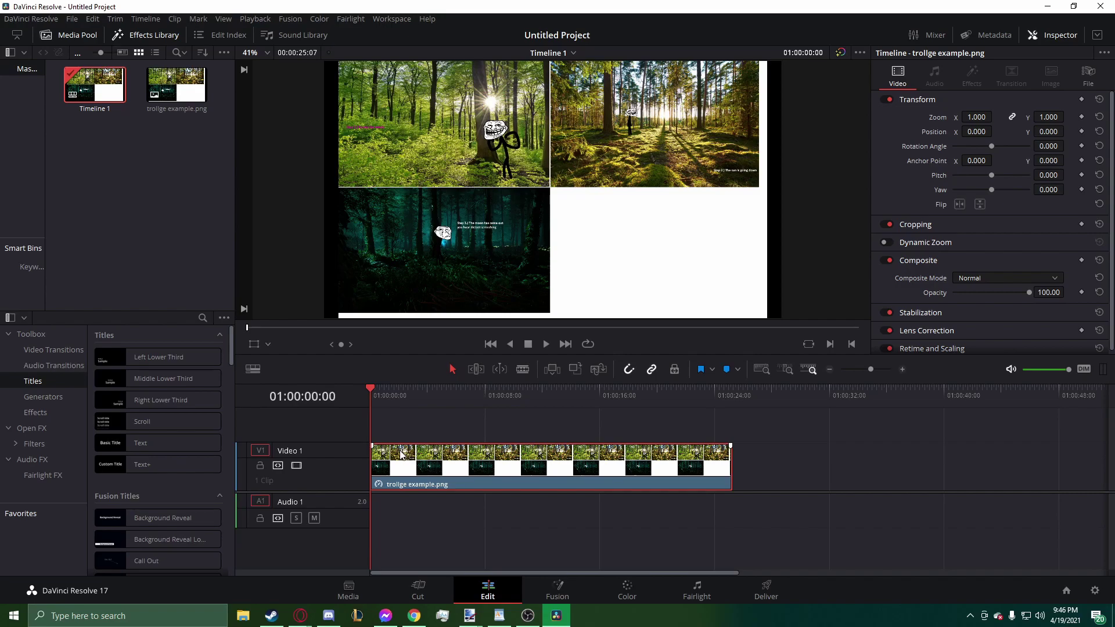
scroll(401, 455, "up", 2)
Keyframe Zoom and Position, framing the first sunlit panel at zoom 2.280, position 1089, -639.
left_click(1081, 116)
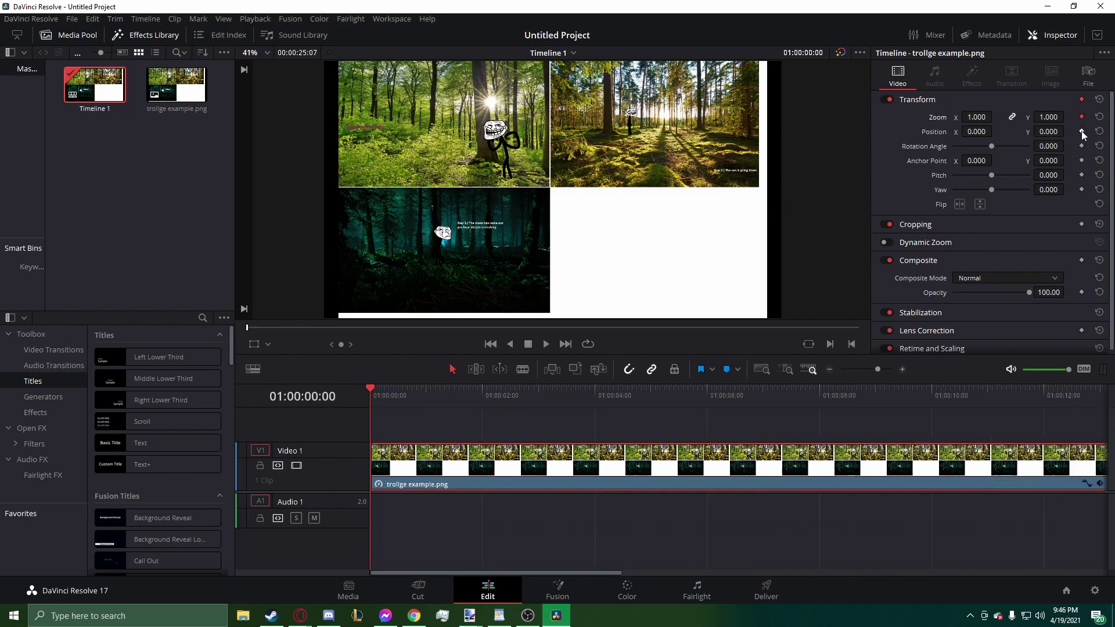
left_click(1081, 131)
mouse_move(979, 118)
left_mouse_down()
mouse_move(1067, 131)
mouse_move(1033, 145)
mouse_move(995, 131)
mouse_move(1039, 132)
mouse_move(987, 132)
mouse_move(995, 117)
mouse_move(1005, 121)
mouse_move(969, 131)
mouse_move(991, 131)
mouse_move(982, 132)
left_mouse_up()
left_click_drag(1072, 135, 1065, 128)
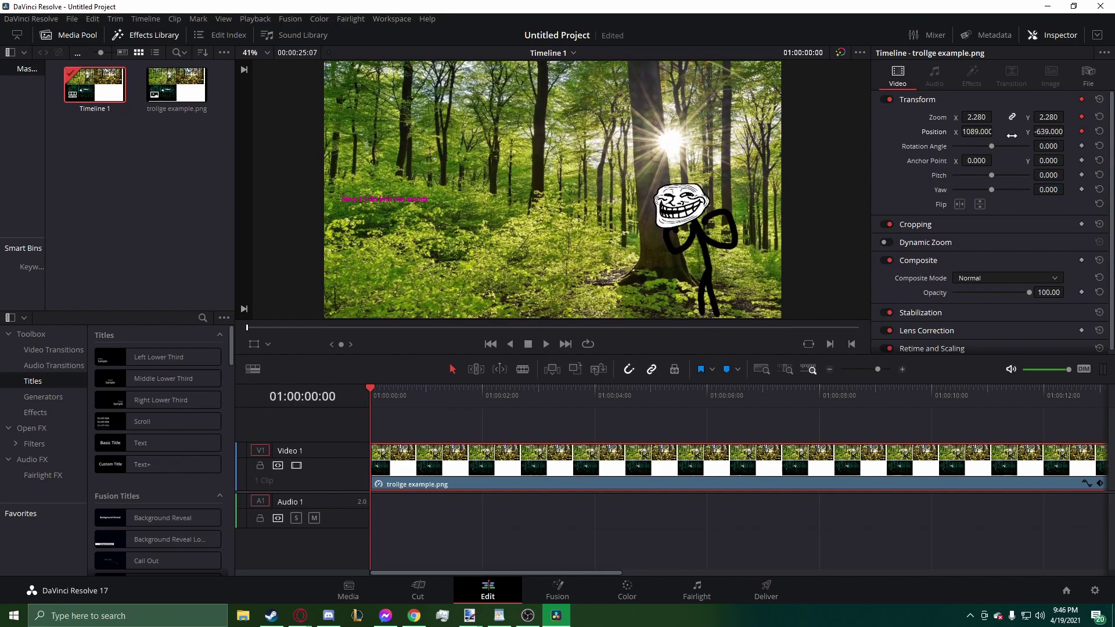
At about two seconds, pan to the second sunset panel at -1001, -639, and save the project.
key("ctrl+s")
key("space")
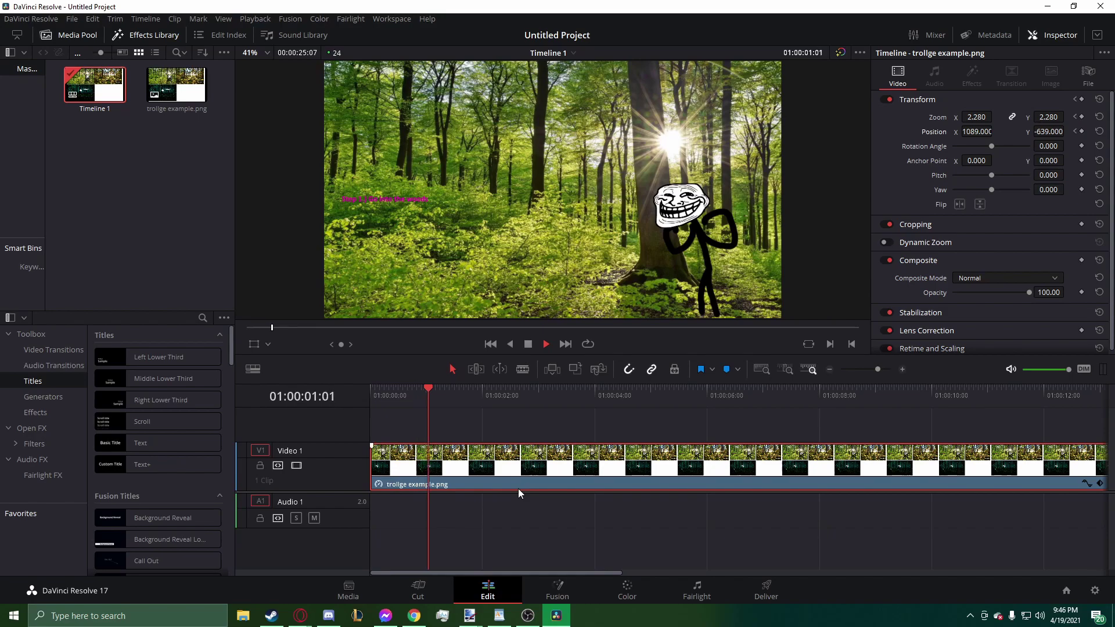
key("space")
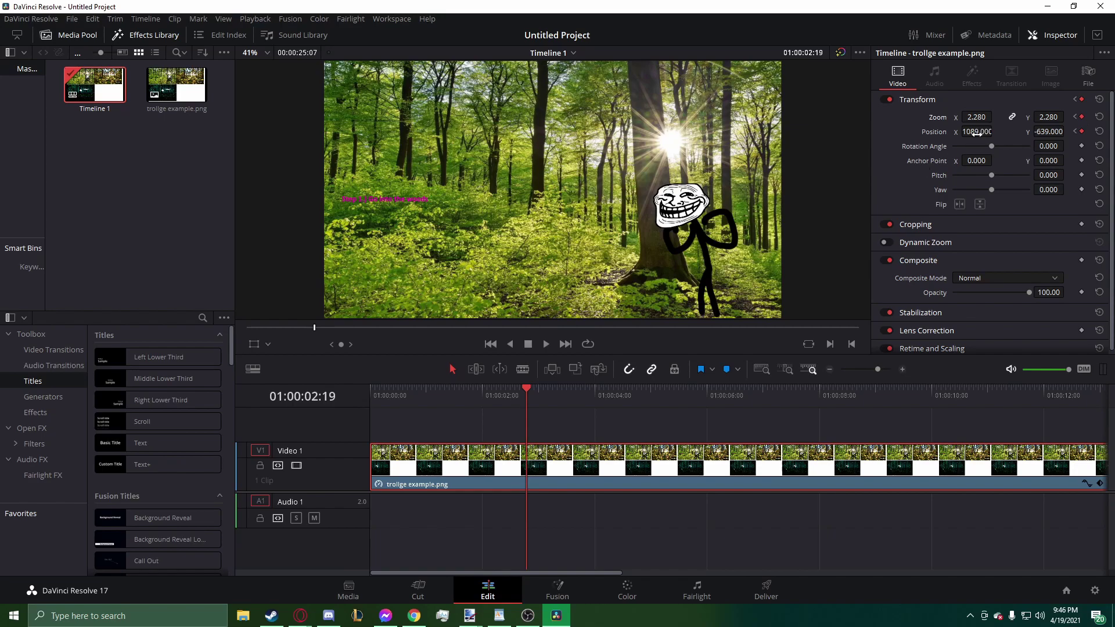
key("Right")
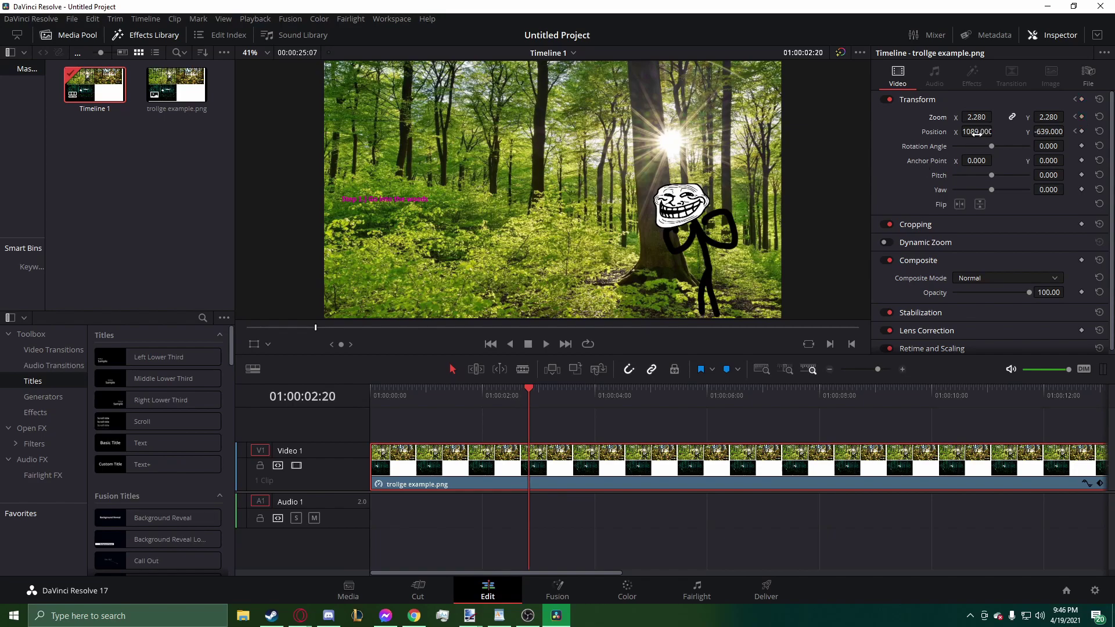
left_click_drag(977, 133, 998, 132)
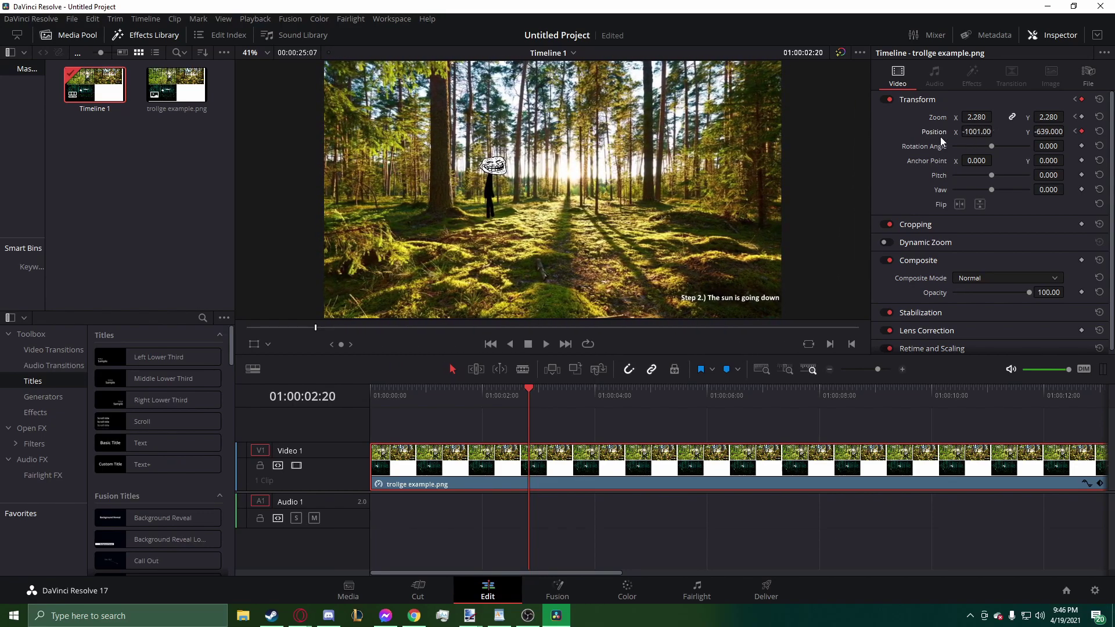
key("space")
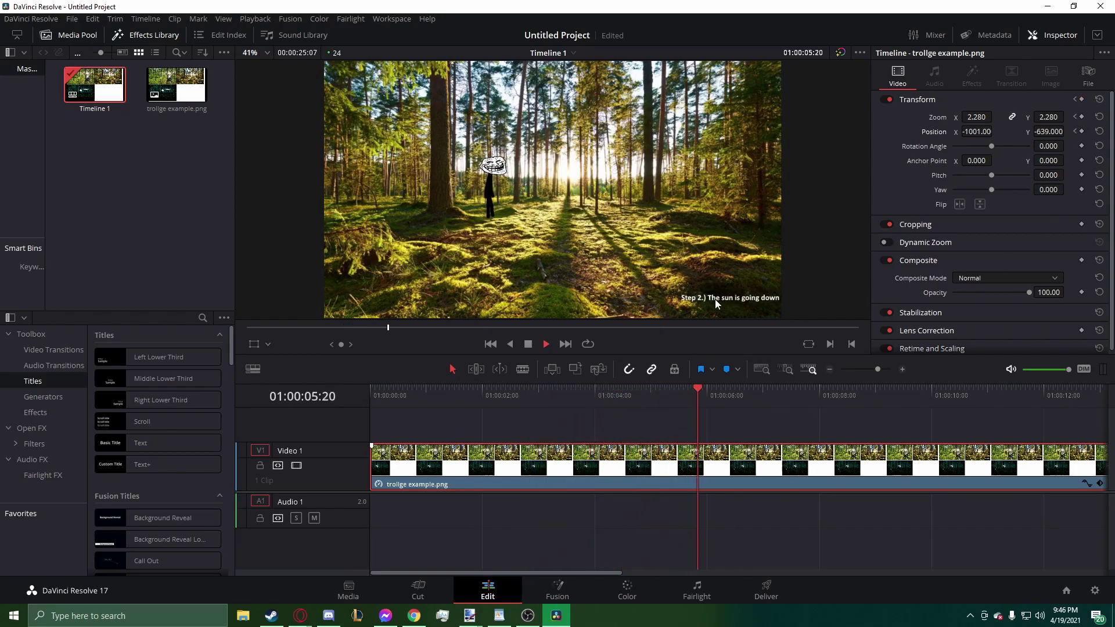
key("space")
key("ctrl+s")
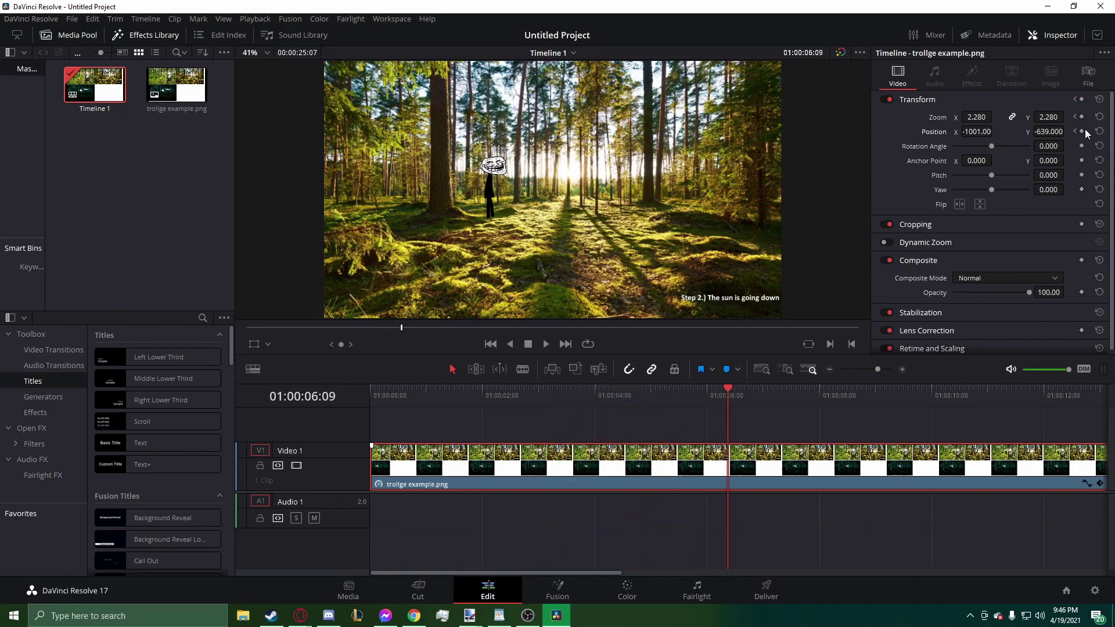
Add a zoom keyframe and pan to the moonlit third panel at 1057, 521 near 01:00:06:10.
left_click(1081, 116)
key("Home")
key("space")
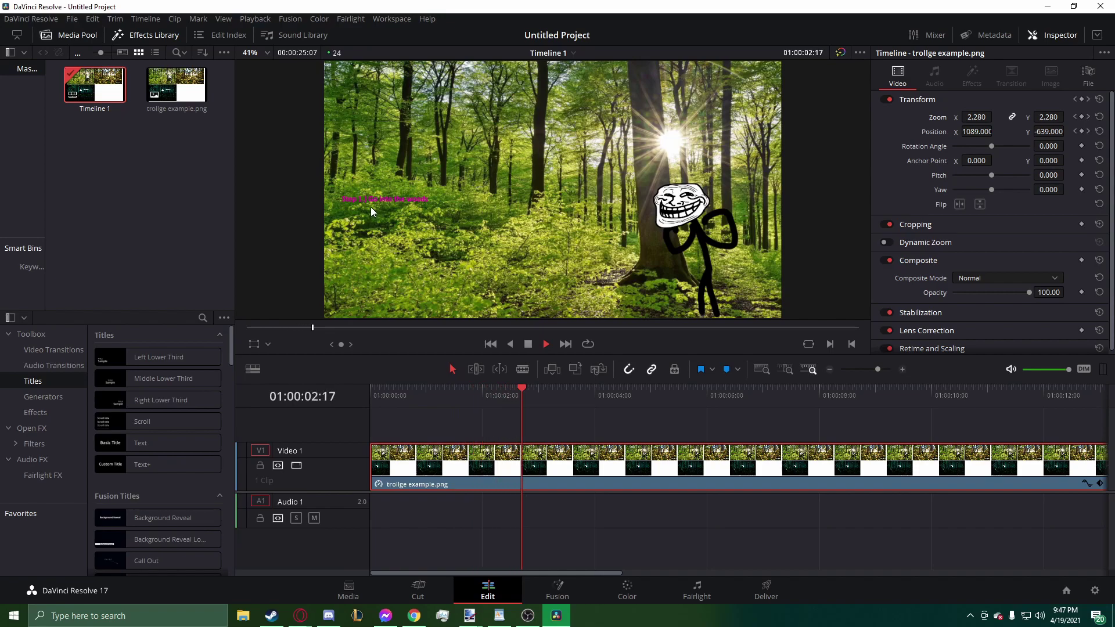
key("space")
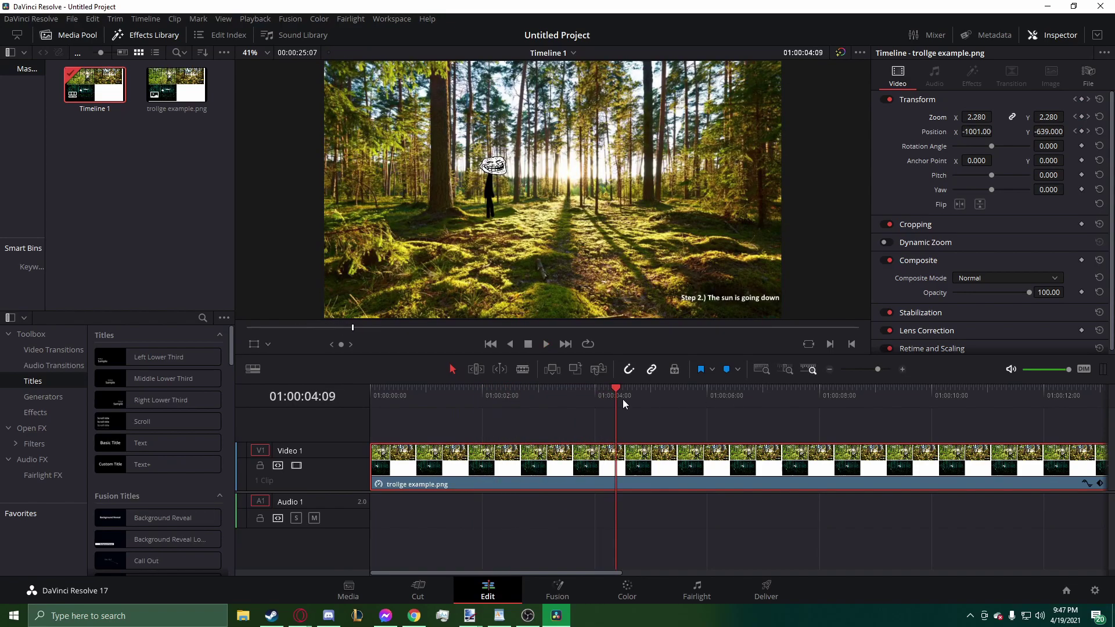
left_click_drag(620, 390, 730, 395)
key("Left")
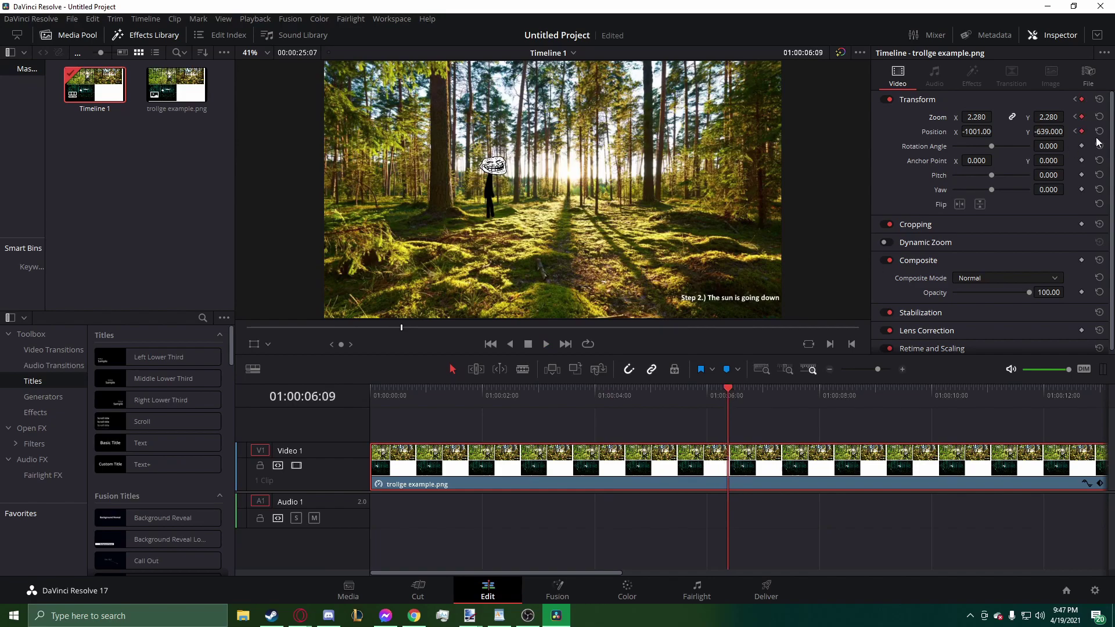
key("Right")
key("Left")
key("Right")
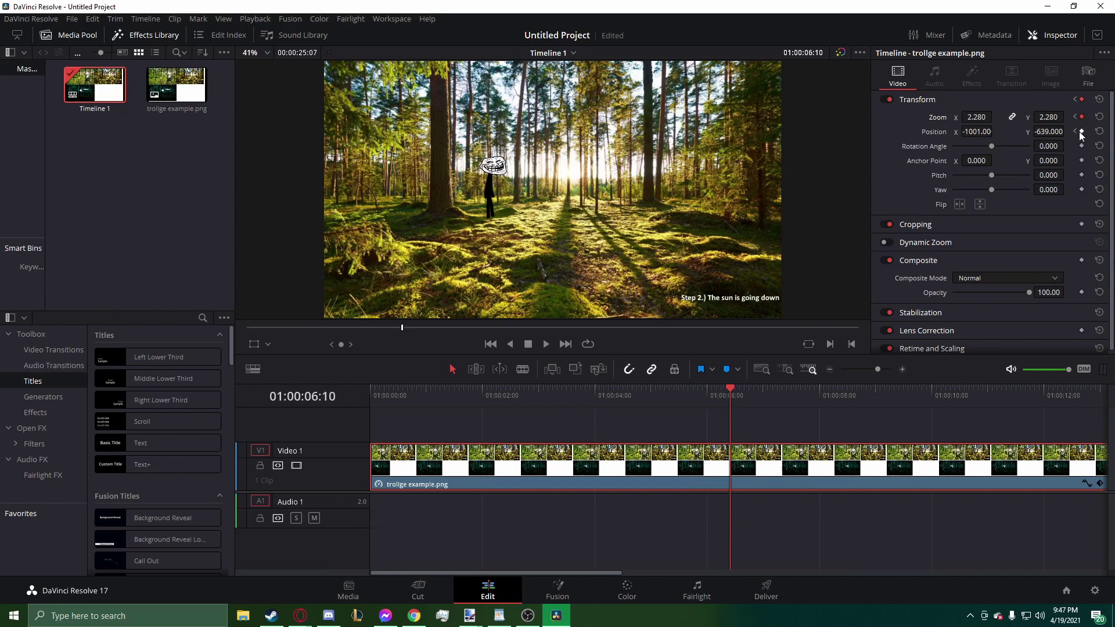
left_click_drag(981, 131, 1062, 132)
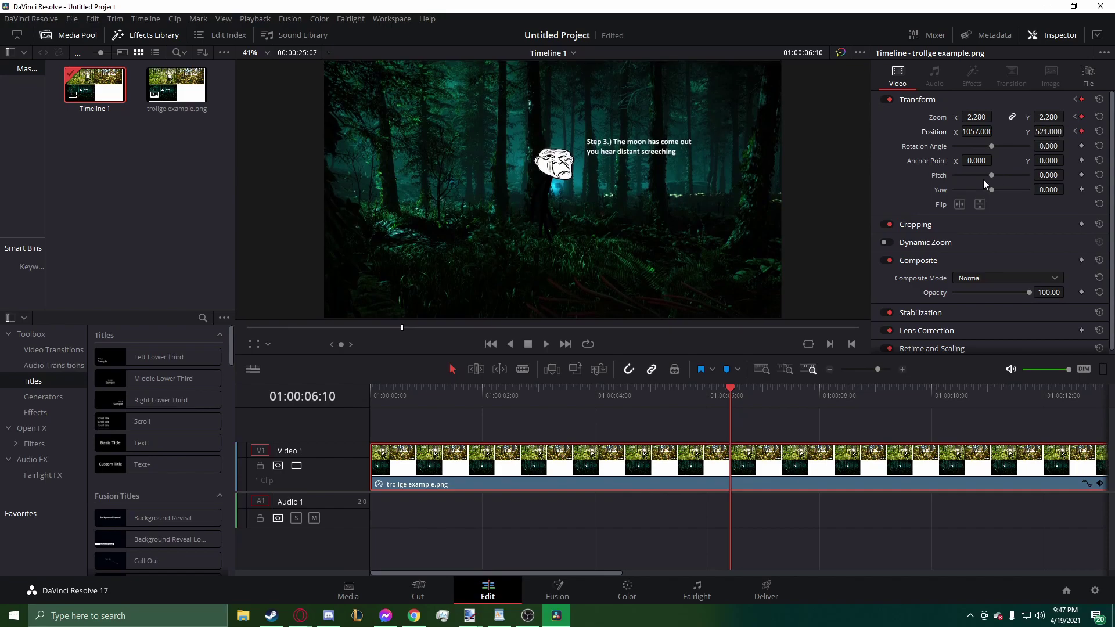
left_click_drag(734, 388, 845, 406)
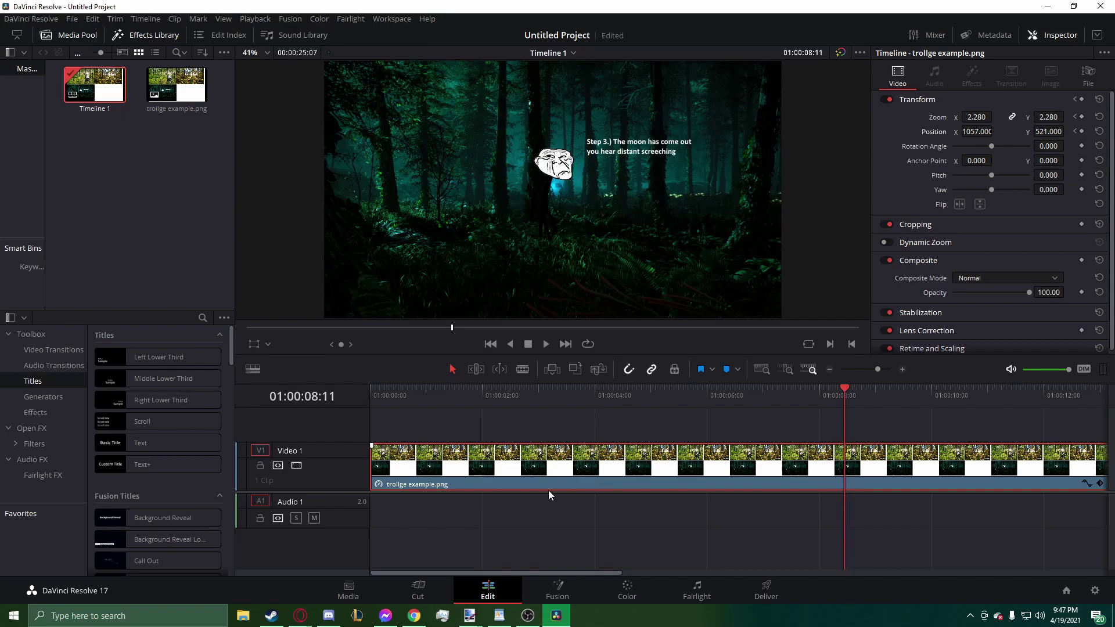
scroll(552, 501, "right", 5)
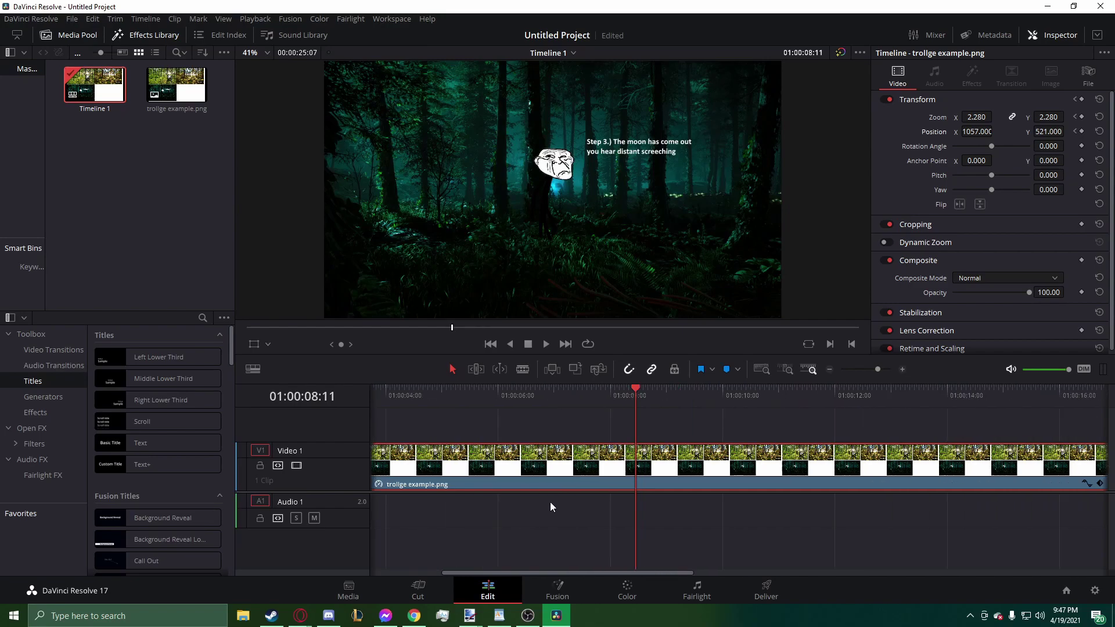
Open the Deliver page, then try Browse and Add to Render Queue, cancelling both save-location dialogs.
left_click(766, 590)
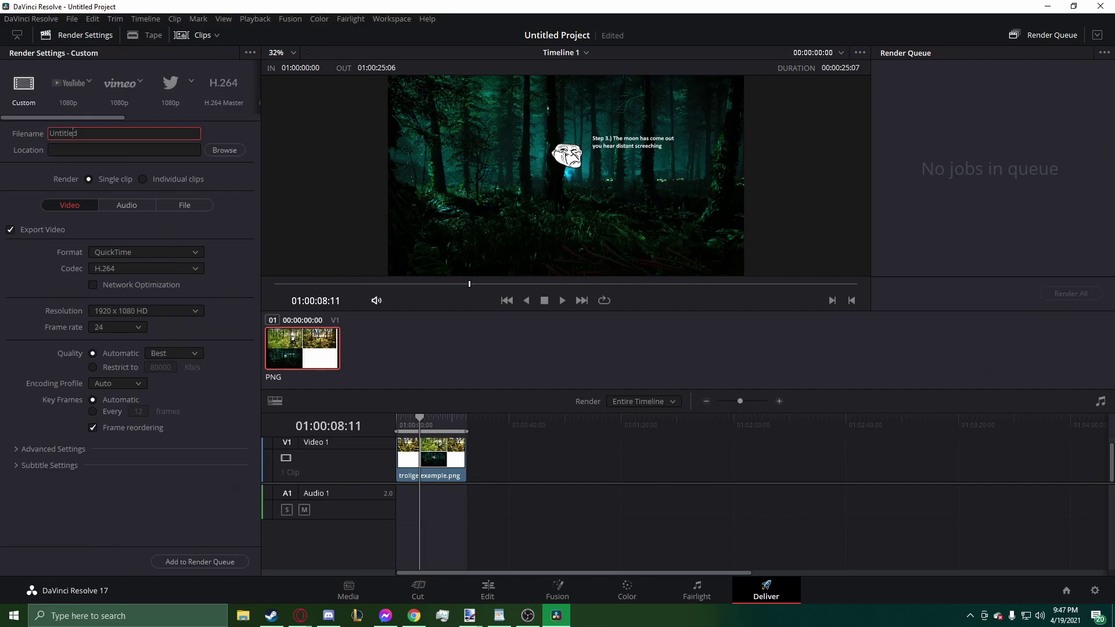
double_click(67, 133)
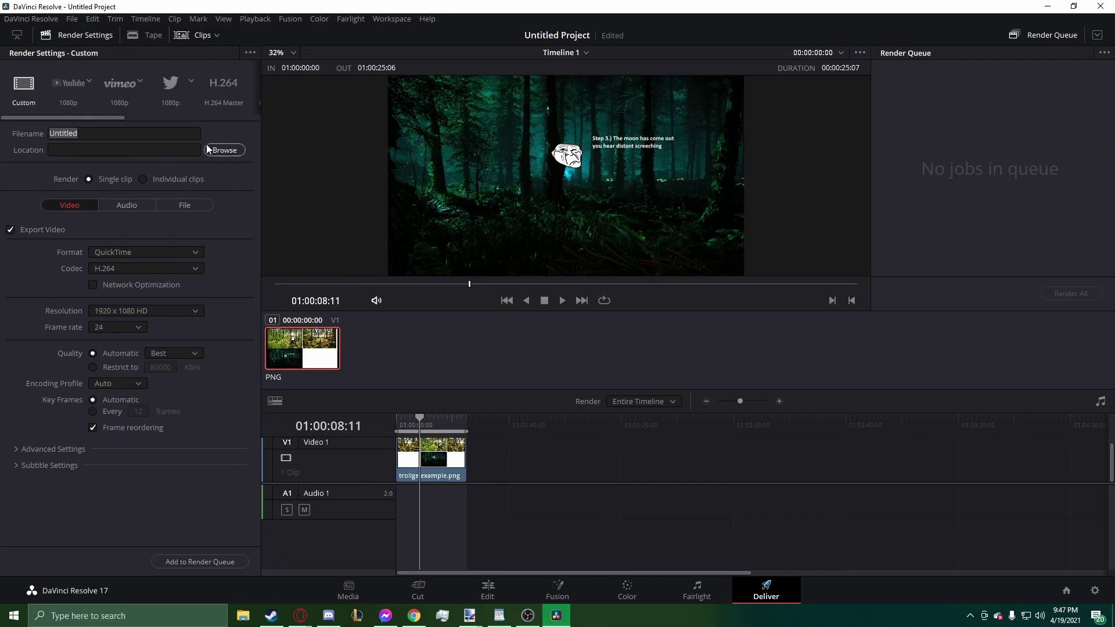
left_click(224, 151)
left_click(758, 278)
left_click(180, 561)
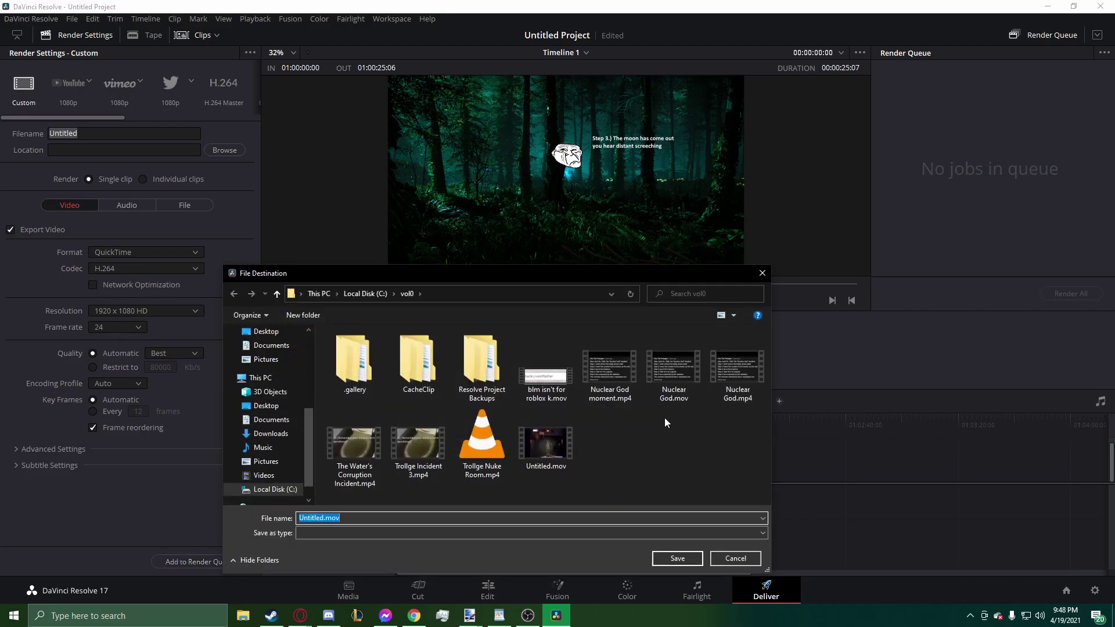
left_click(730, 560)
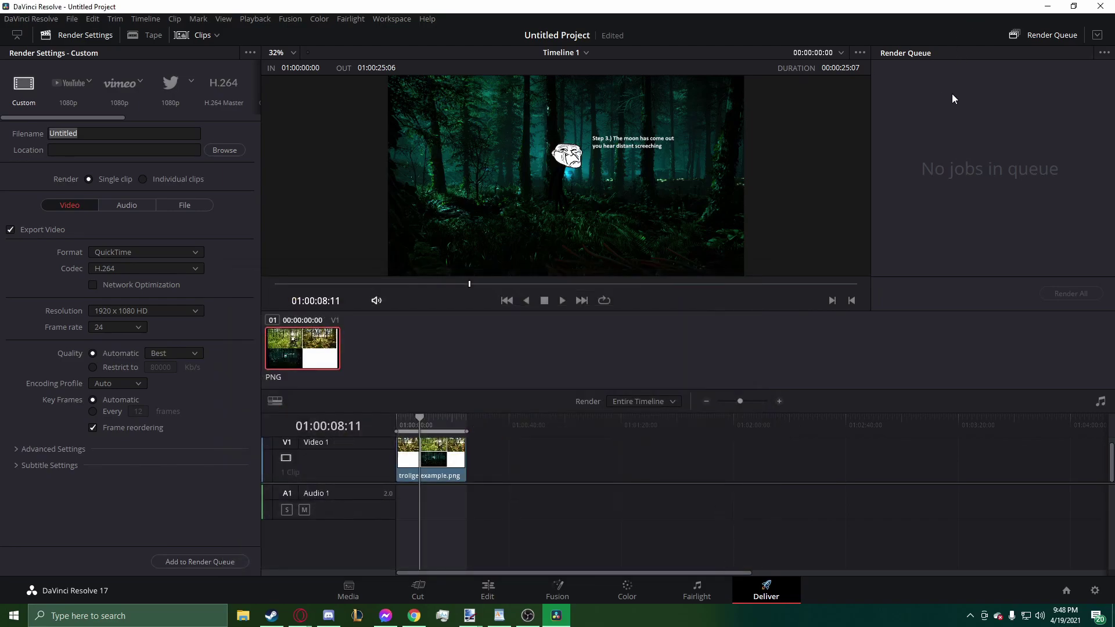